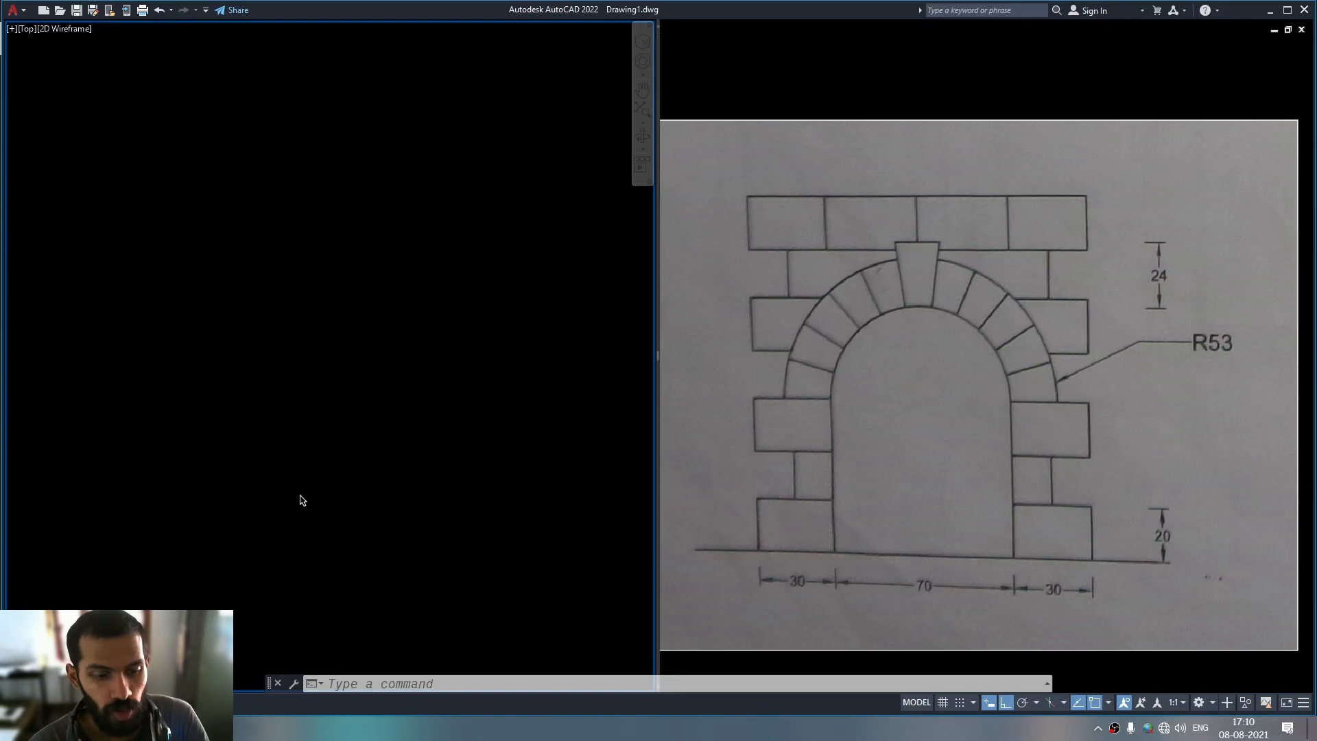
- Draw a rectangle 30 wide and 20 high as the bottom-left block of the wall
text(c)
key(Return)
click(202, 534)
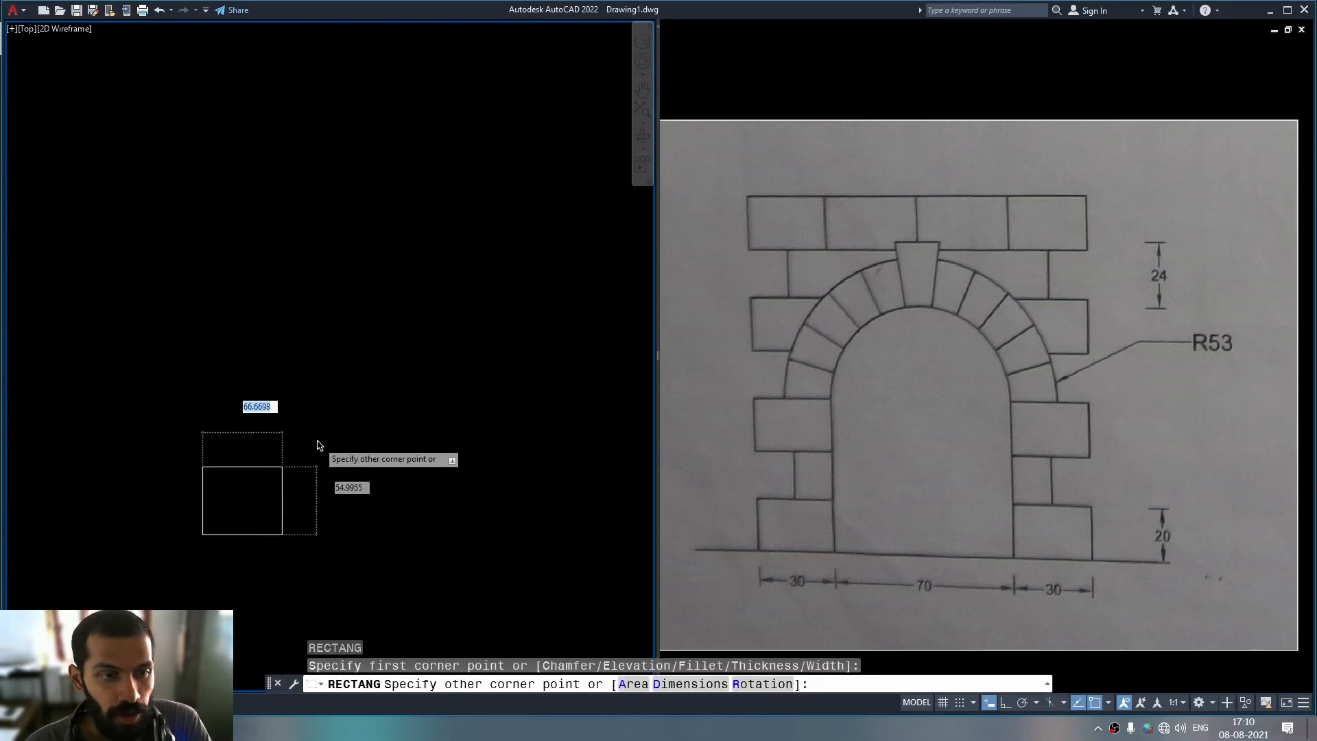
text(30)
key(Tab)
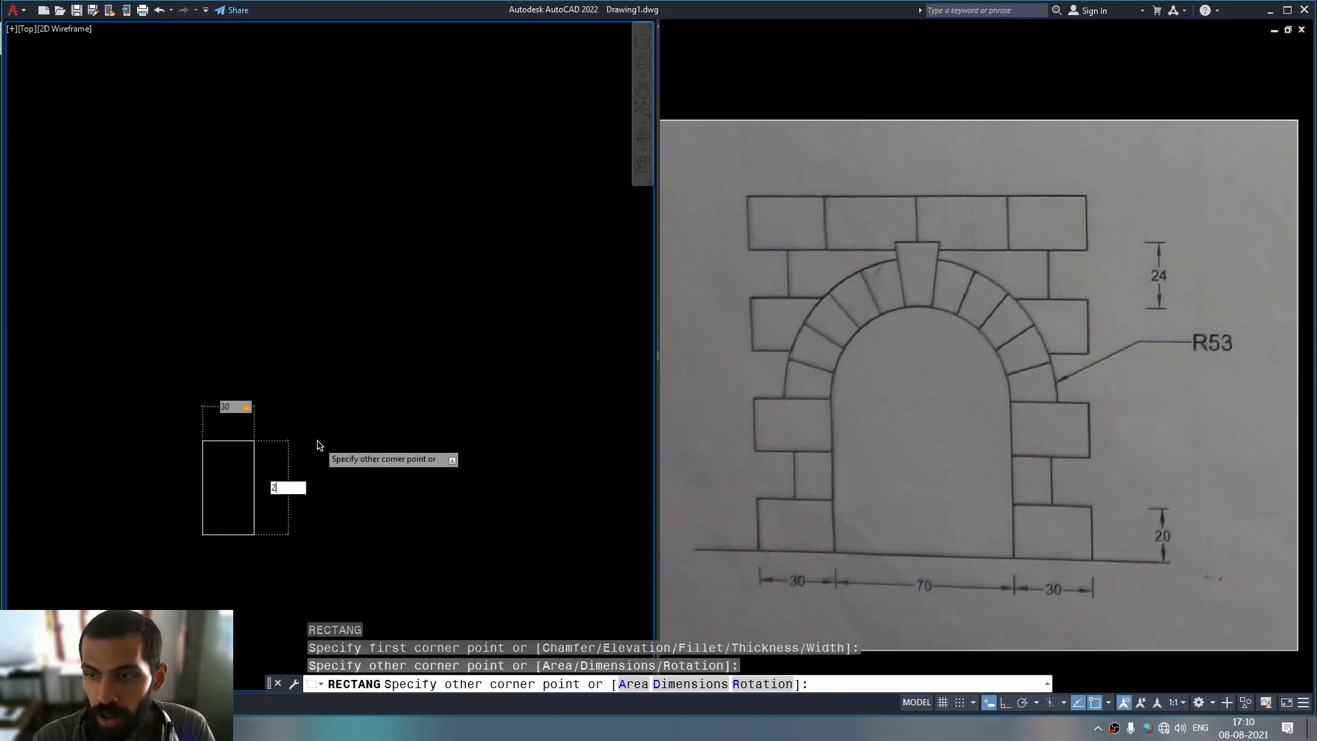
text(20)
key(Return)
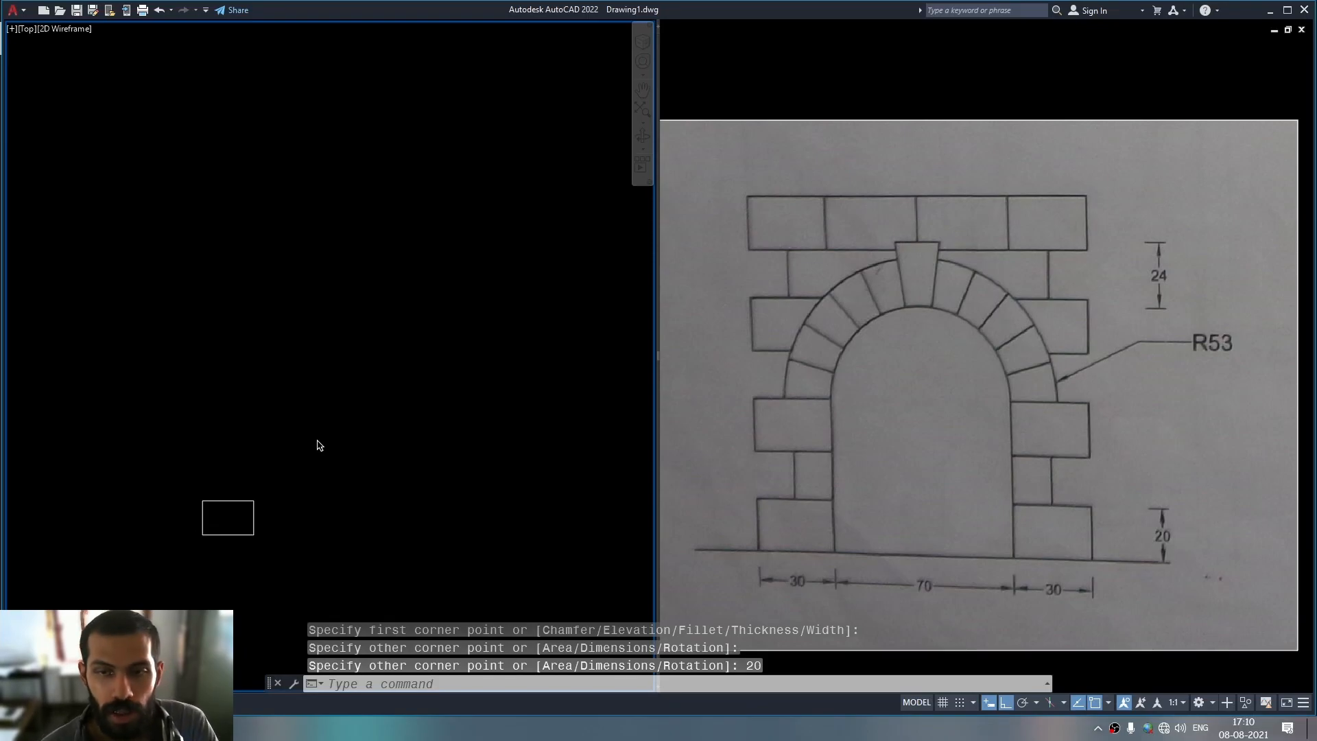
- Copy the block directly above itself, from its lower-right corner to its upper-right corner
click(813, 488)
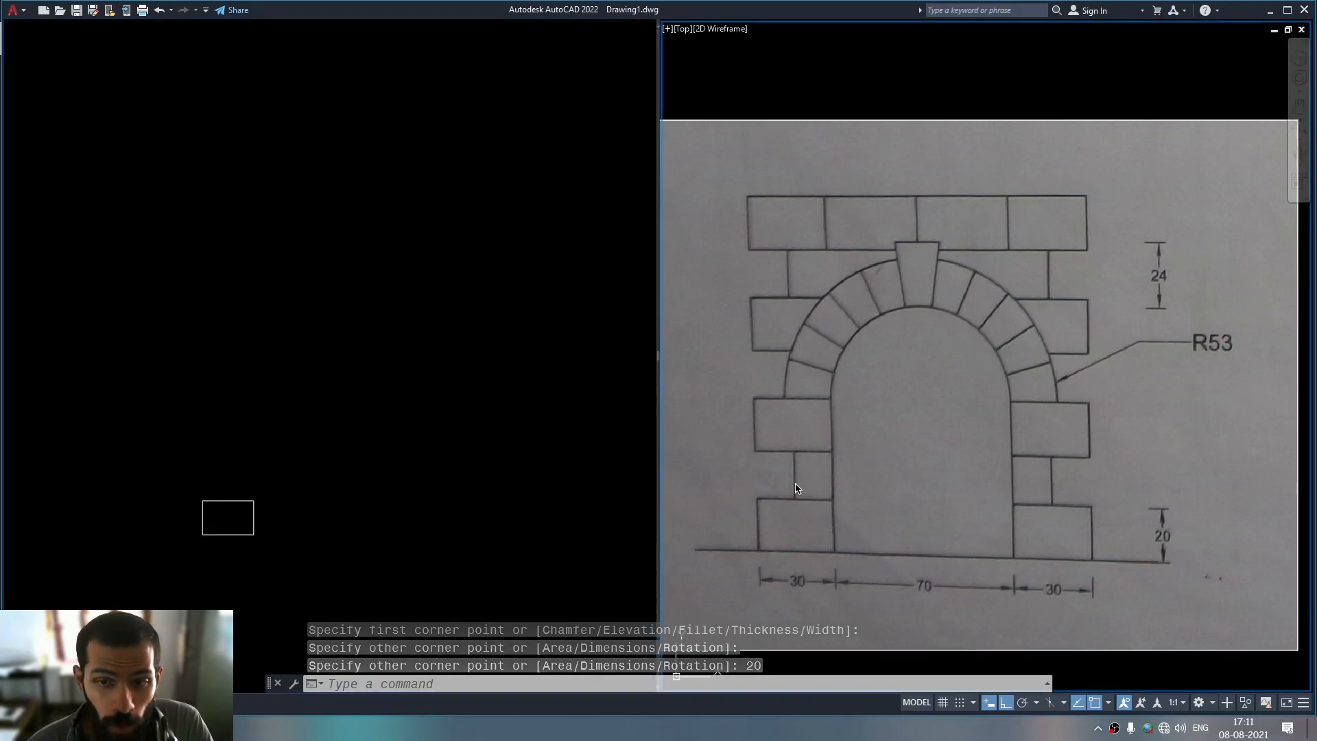
scroll(793, 502, up, 2)
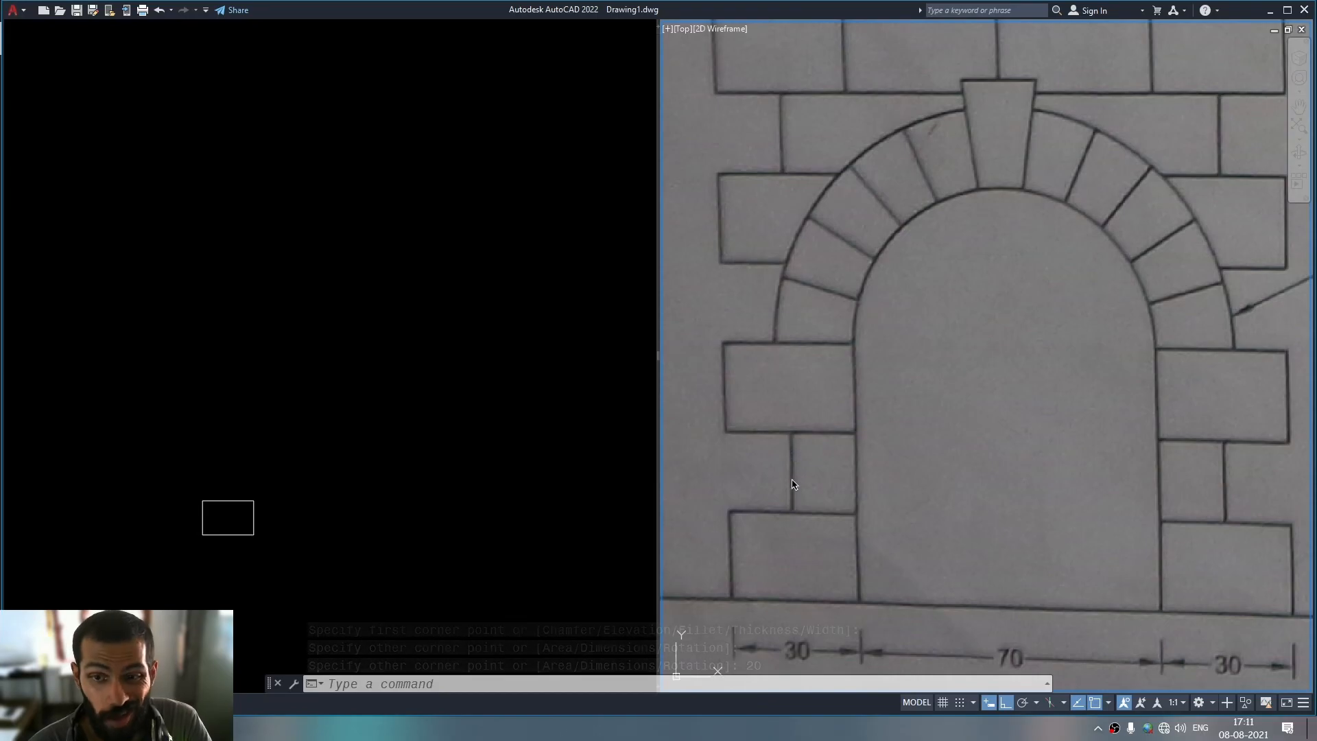
click(162, 567)
click(157, 568)
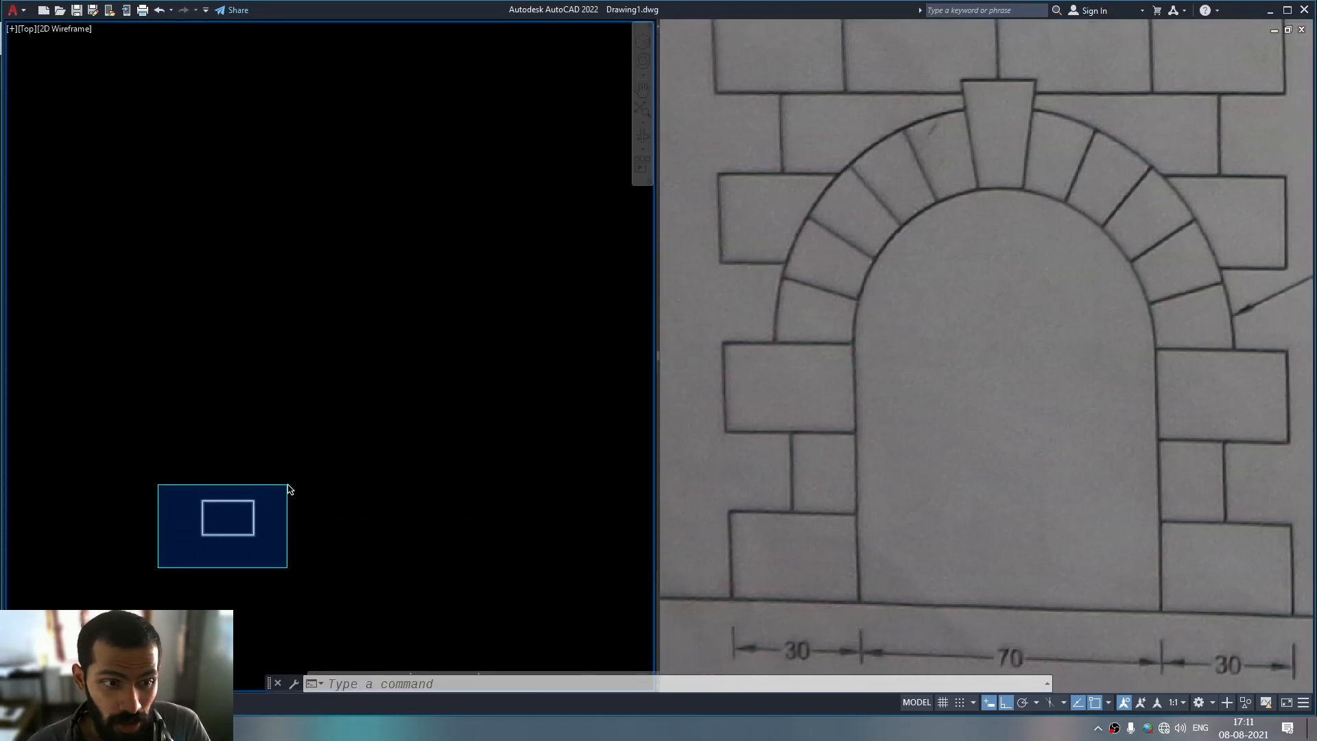
click(288, 483)
text(co)
key(Return)
click(257, 528)
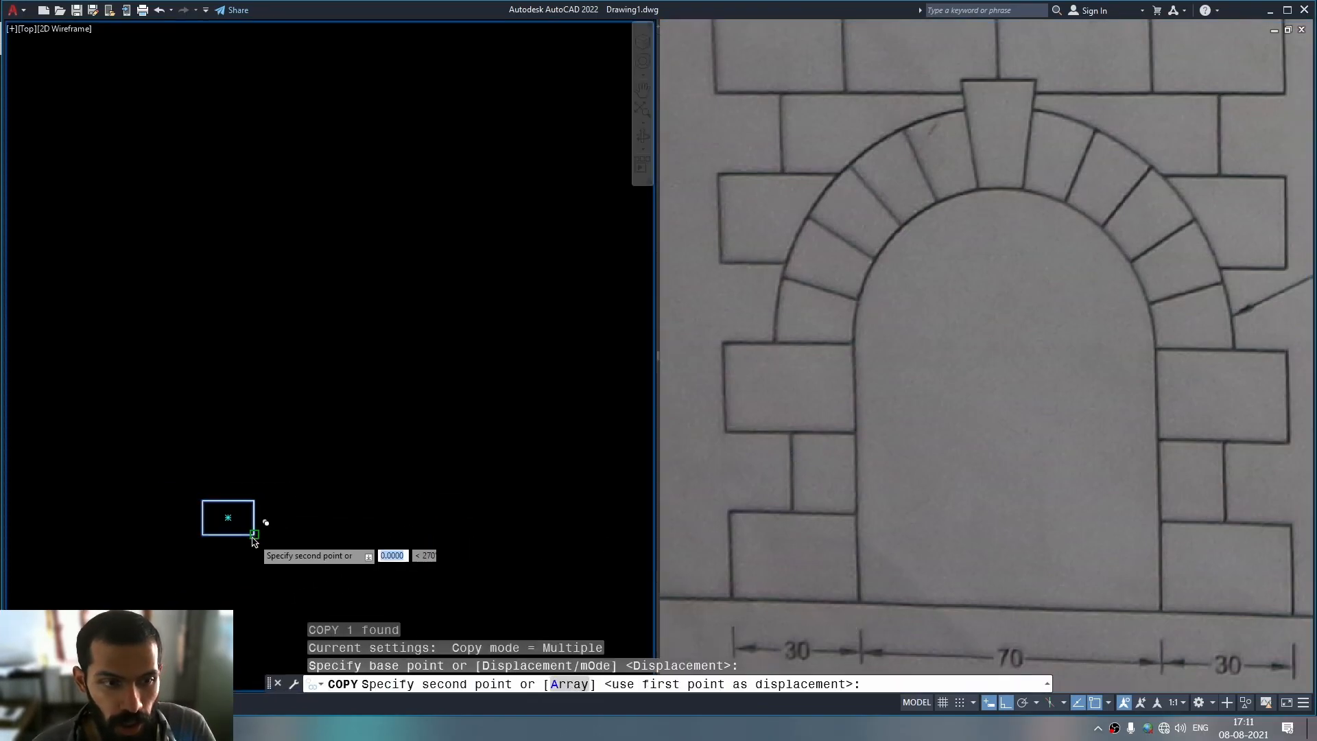
click(254, 501)
key(Escape)
- Stretch the upper block's left edge to the middle of the block, making it half as wide
scroll(231, 493, up, 3)
middle_drag(241, 493, 410, 410)
click(375, 315)
click(310, 454)
key(Escape)
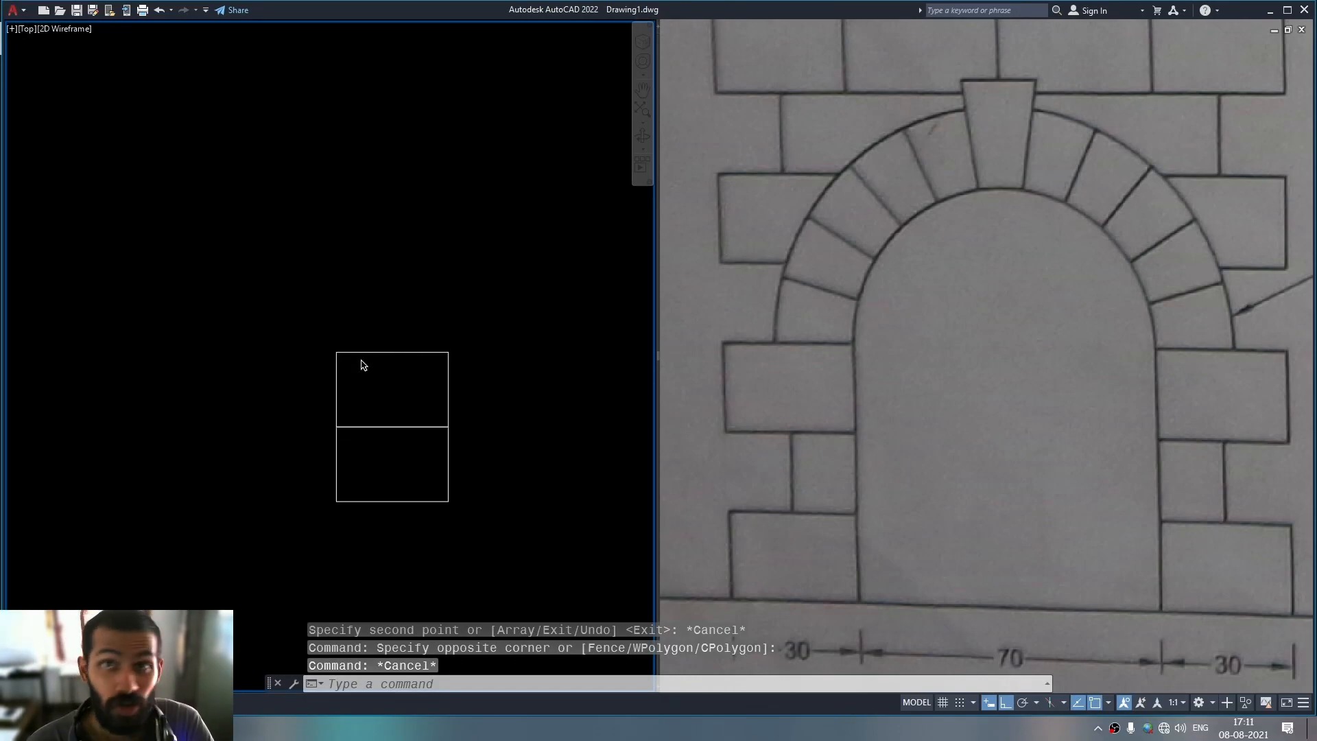
click(337, 391)
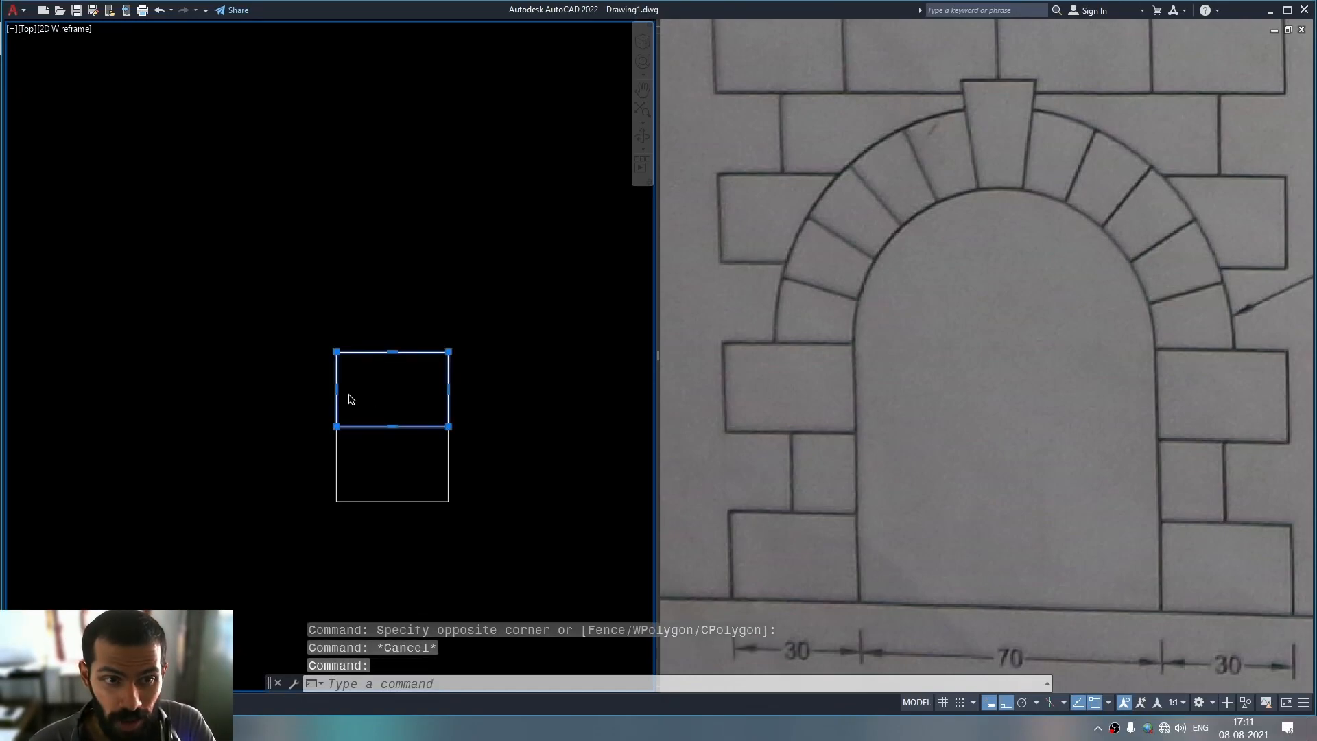
click(337, 390)
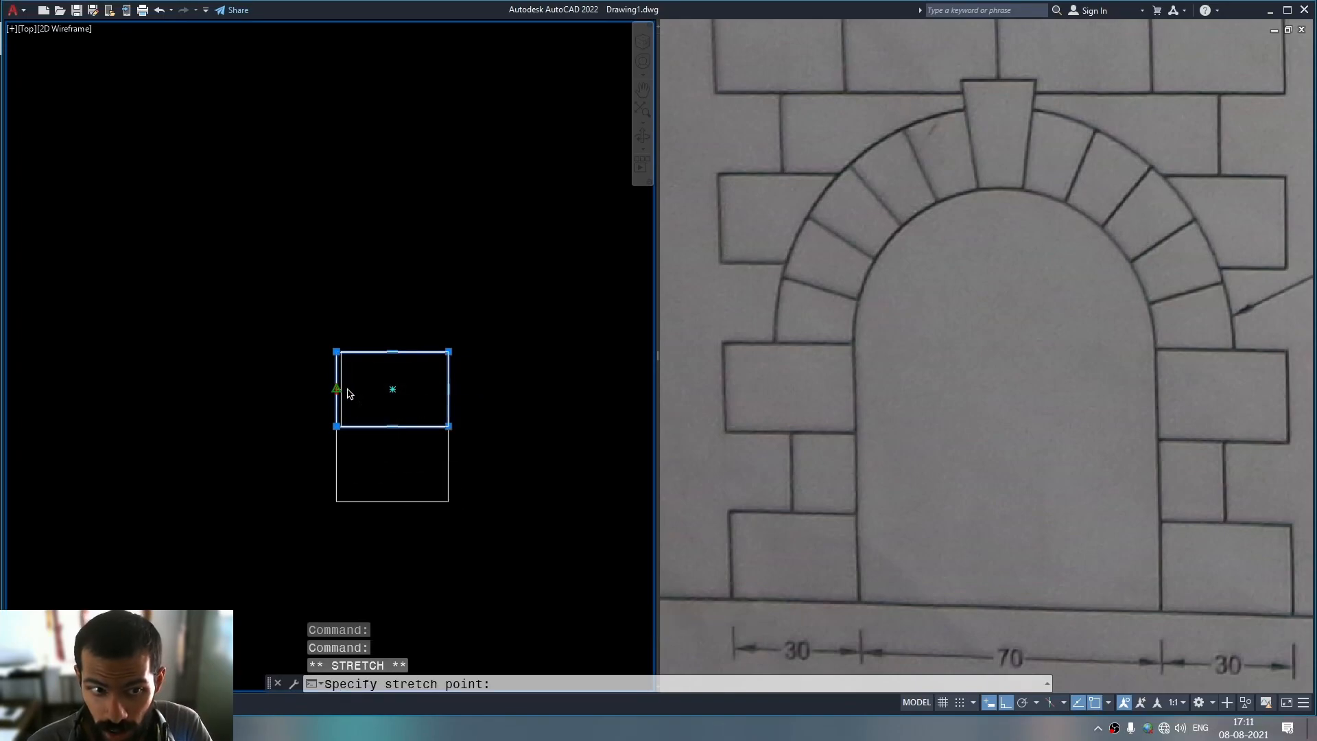
click(393, 391)
key(Escape)
- Try to copy the bottom full-width block above the narrow block, and undo that copy
mouse_move(394, 471)
middle_down()
mouse_move(368, 473)
mouse_move(353, 520)
mouse_move(323, 533)
middle_up()
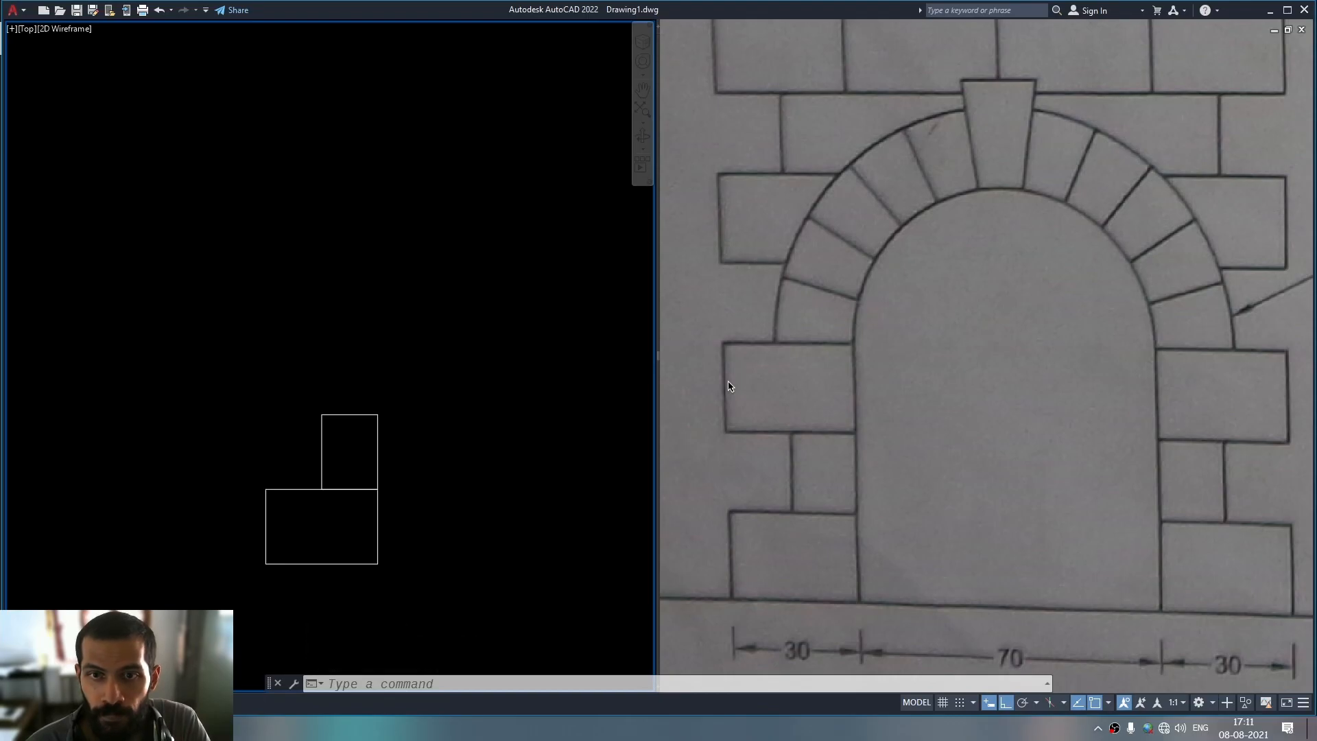
click(405, 532)
click(351, 543)
text(co)
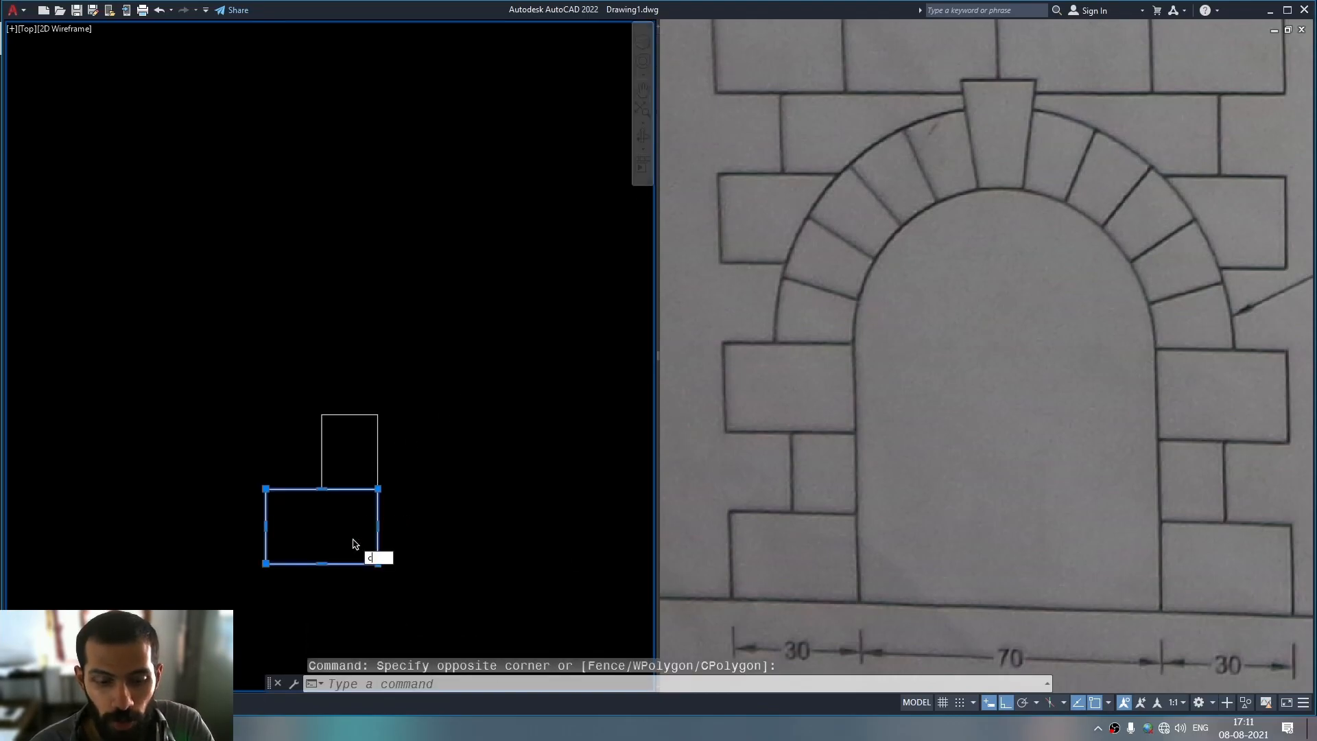
key(space)
click(378, 552)
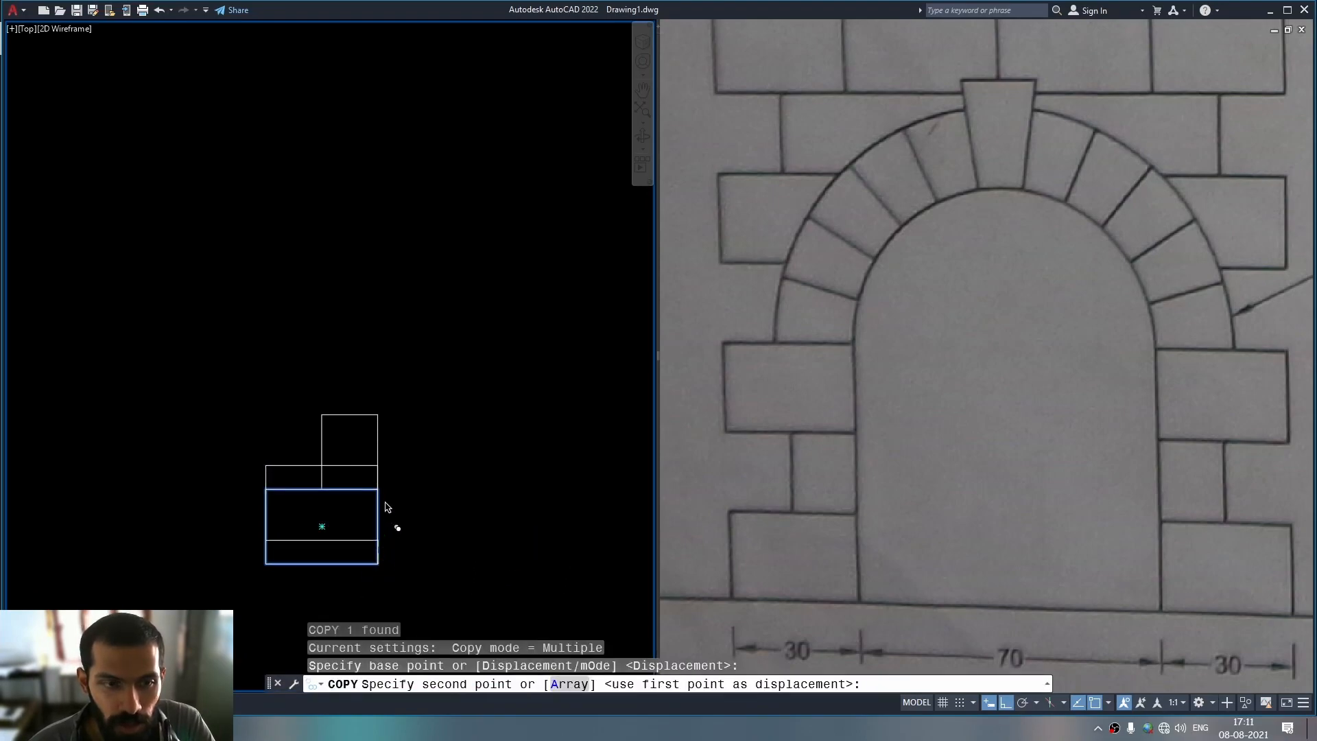
click(384, 399)
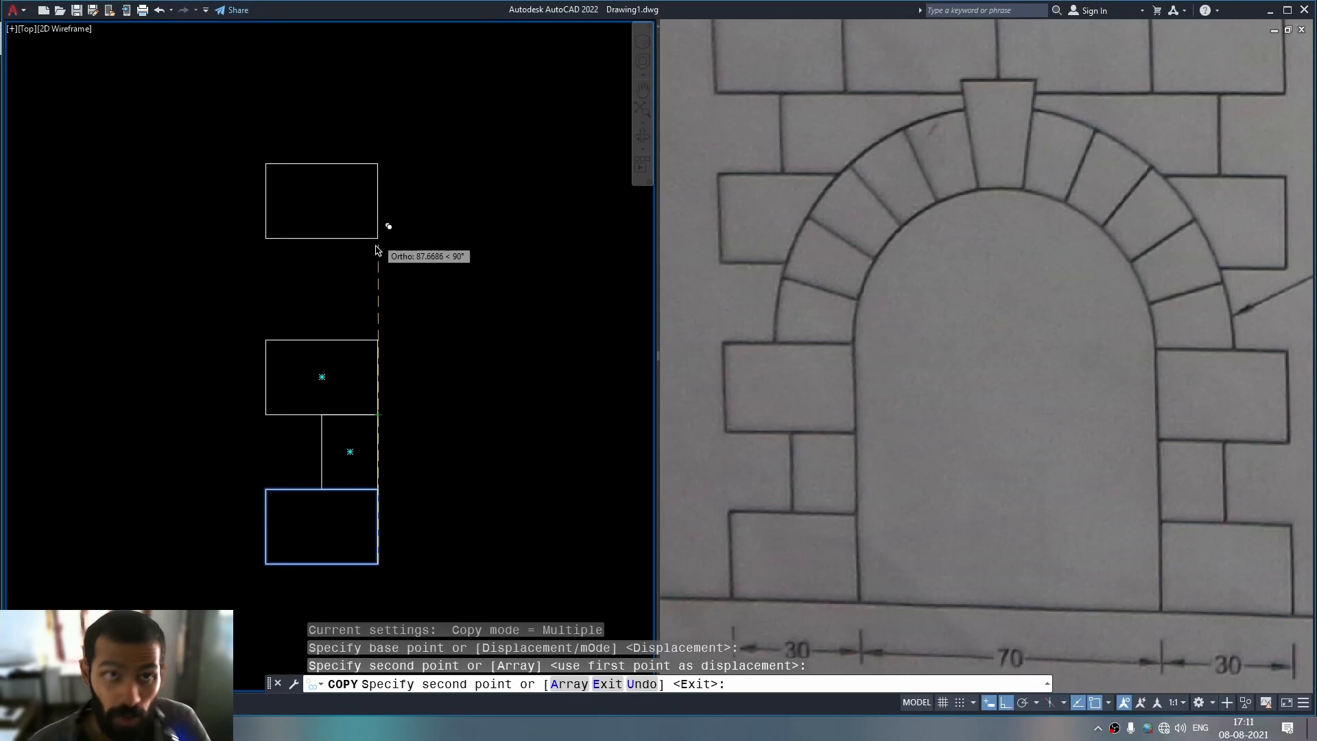
key(Escape)
key(ctrl+z)
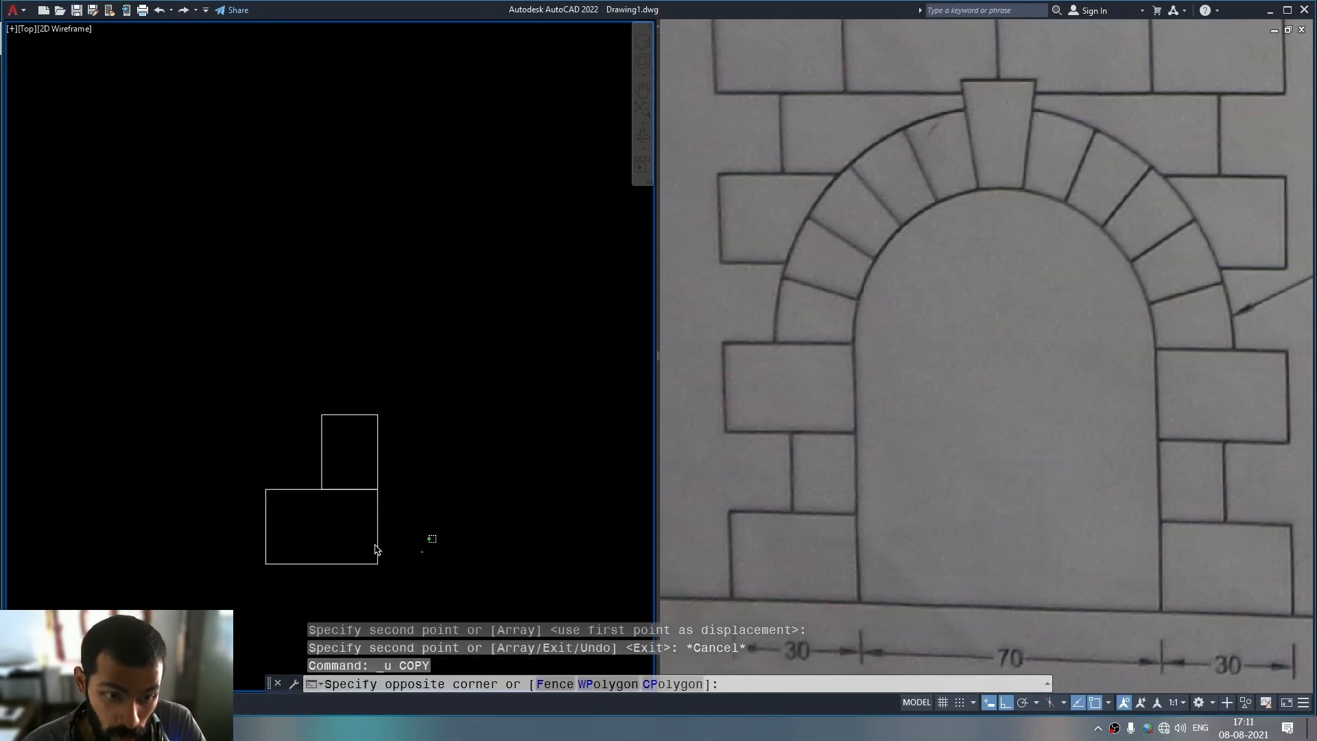
- Copy the bottom block from its lower-right corner to the narrow block's upper-right corner
click(377, 545)
click(322, 544)
text(co)
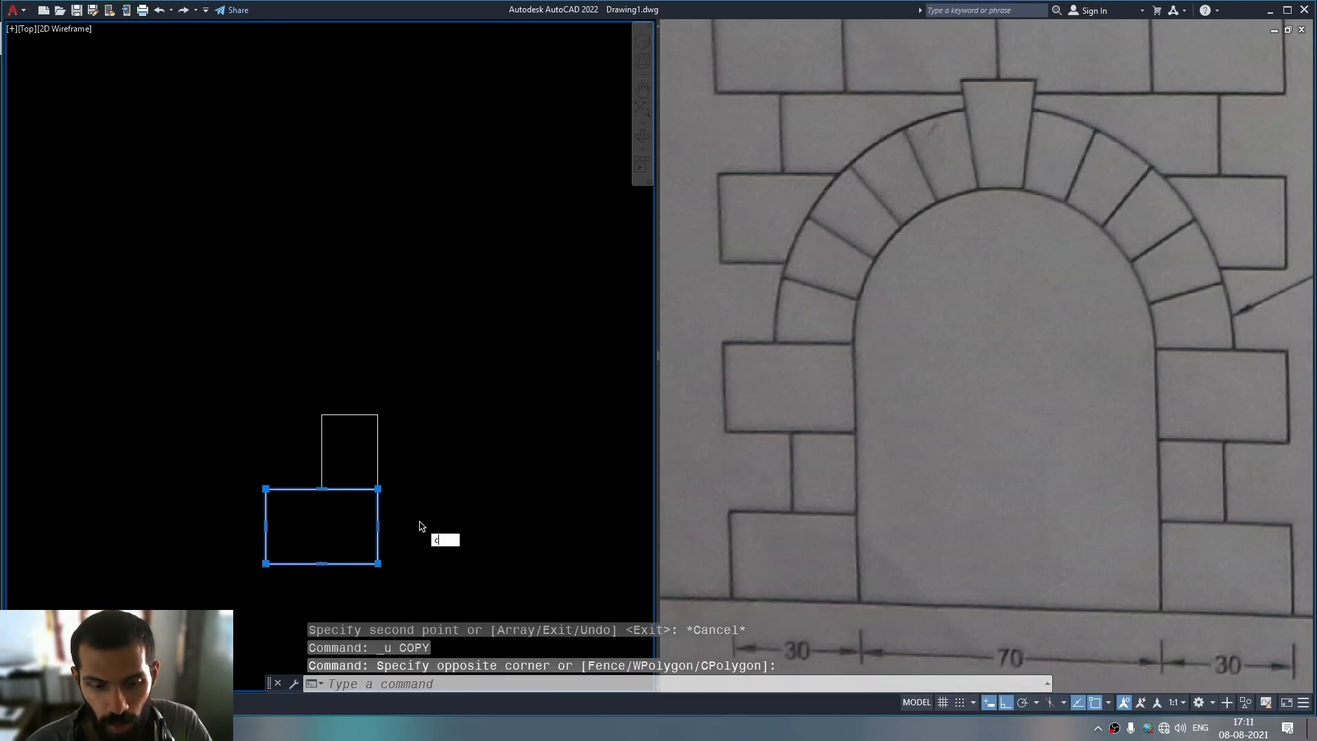
key(Return)
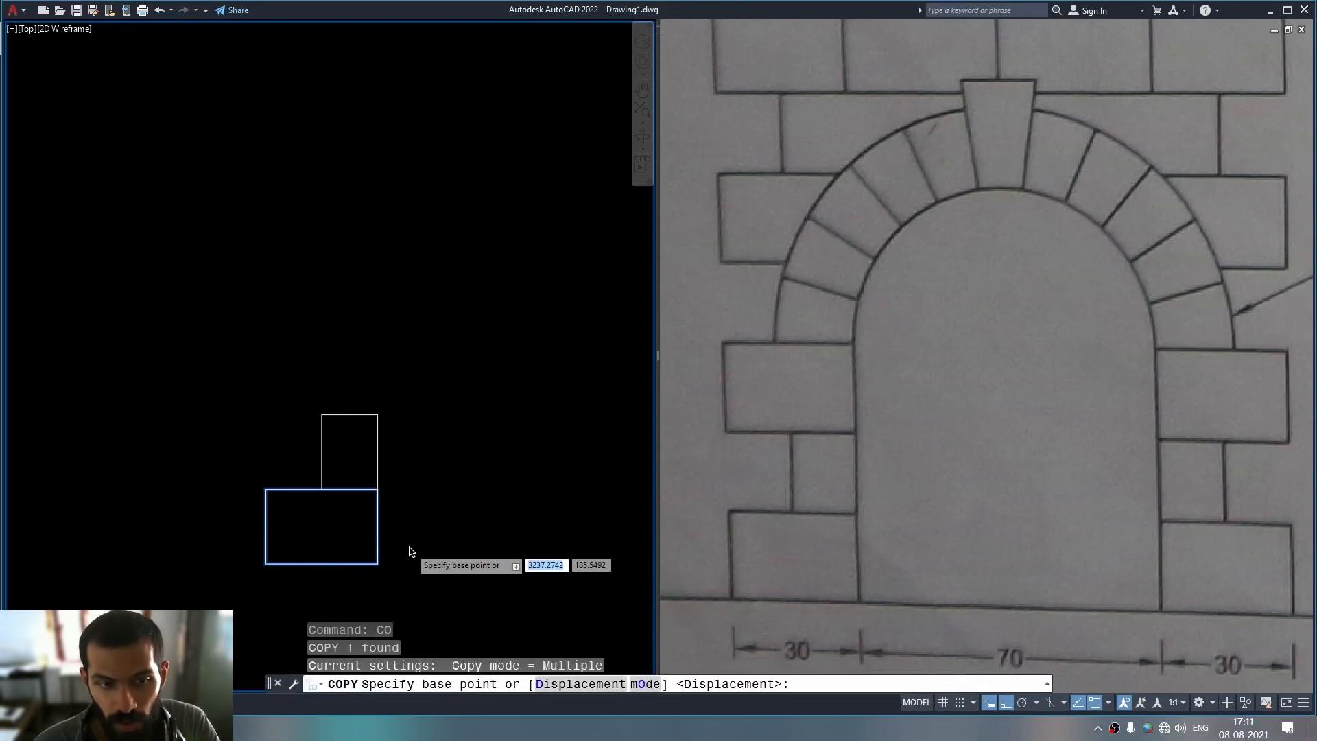
click(377, 561)
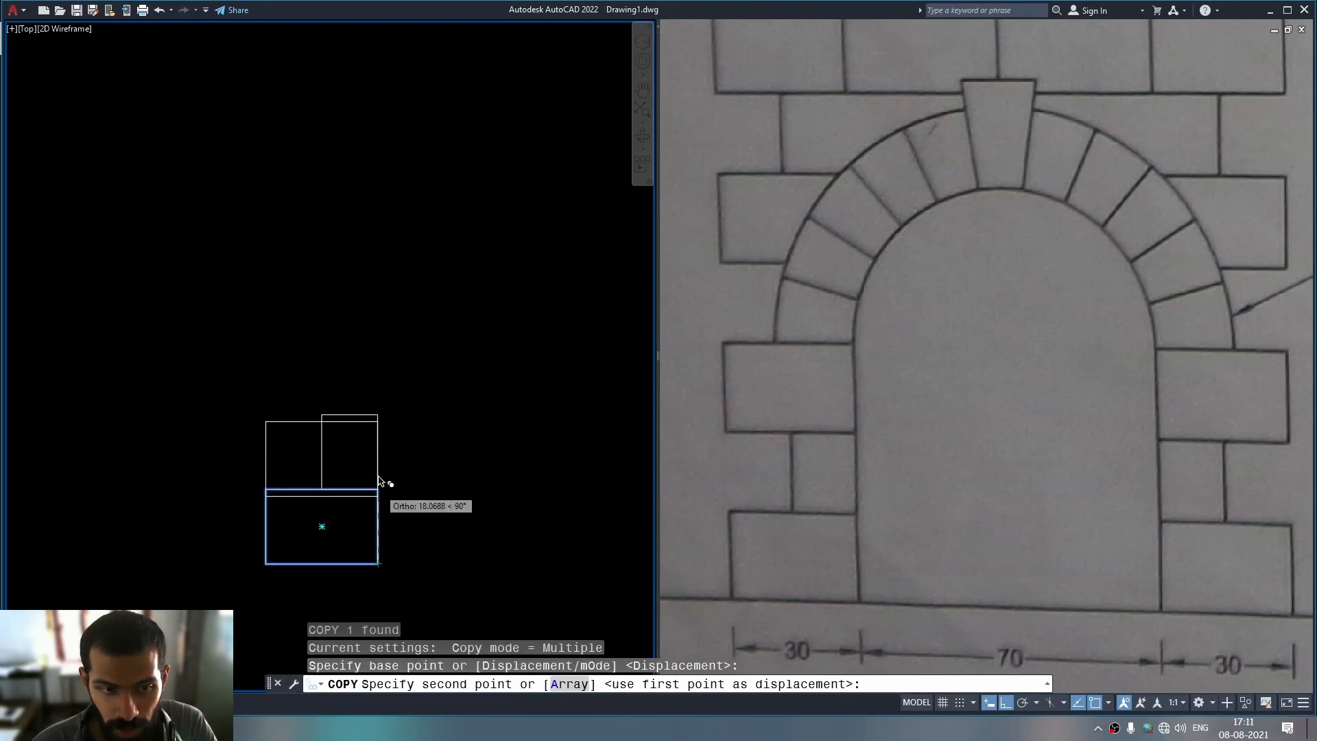
click(379, 418)
key(Return)
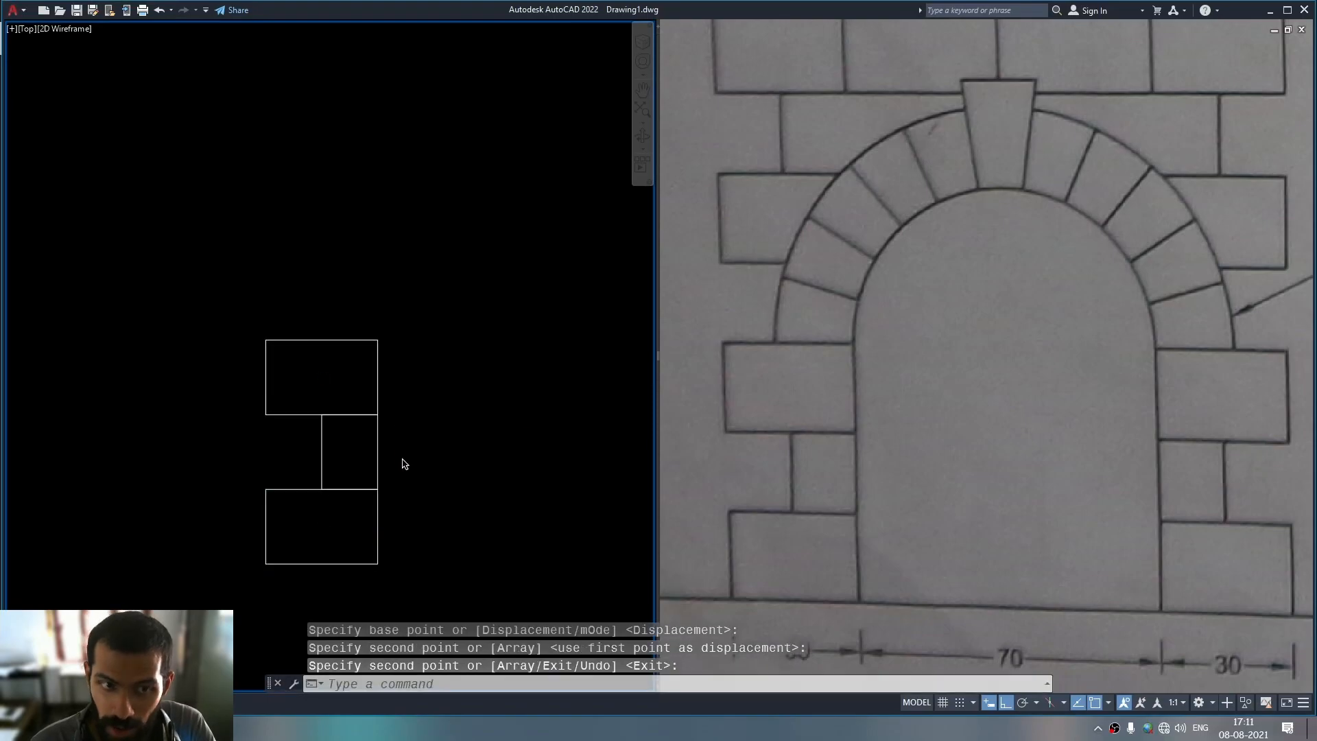
- Copy the upper full-width block upward twice at 40-unit spacing, leaving one-block gaps between the copies
key(Return)
click(409, 382)
click(351, 374)
key(Return)
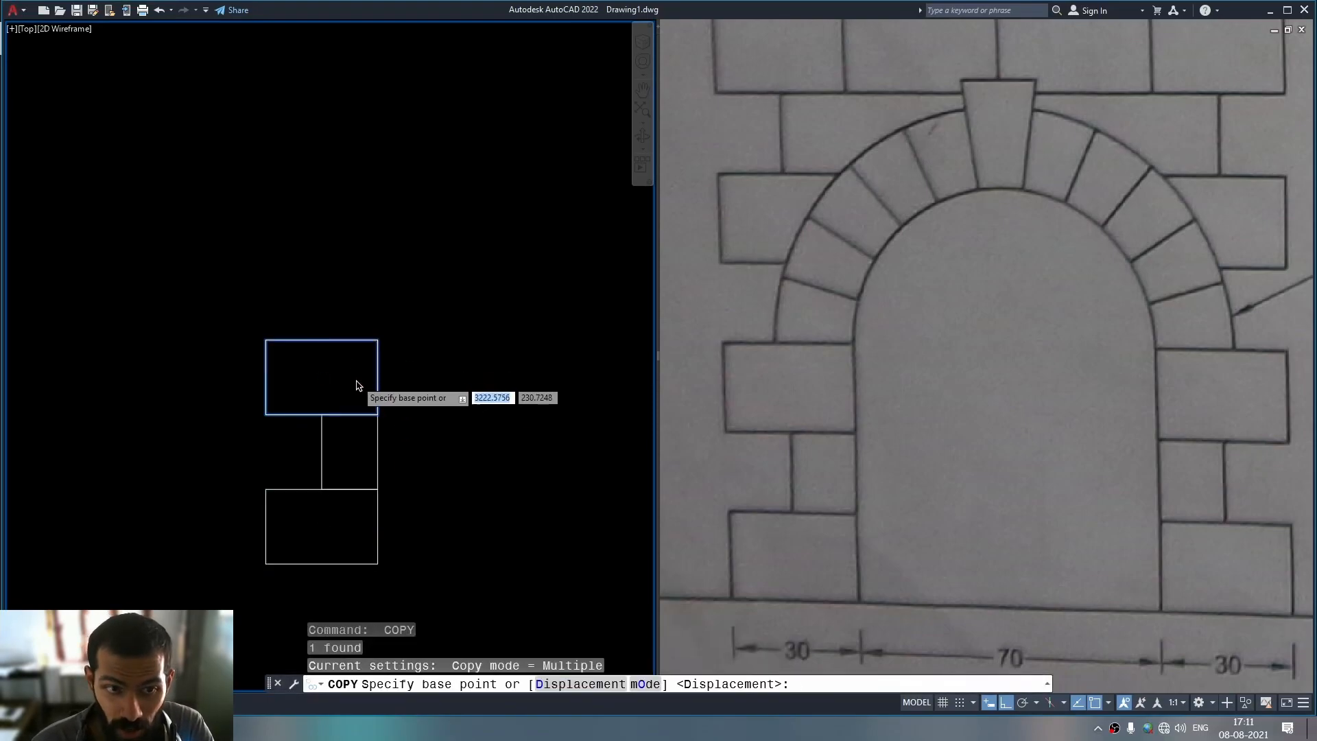
click(377, 563)
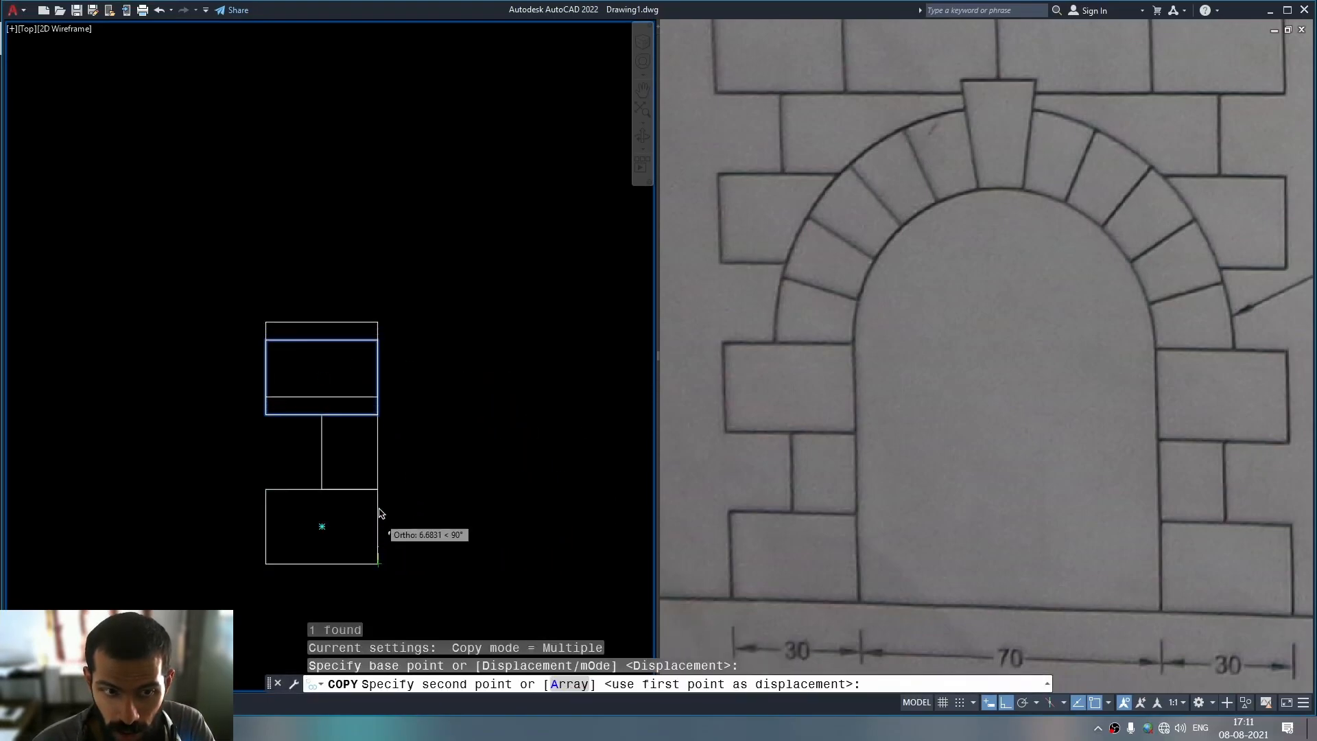
click(378, 414)
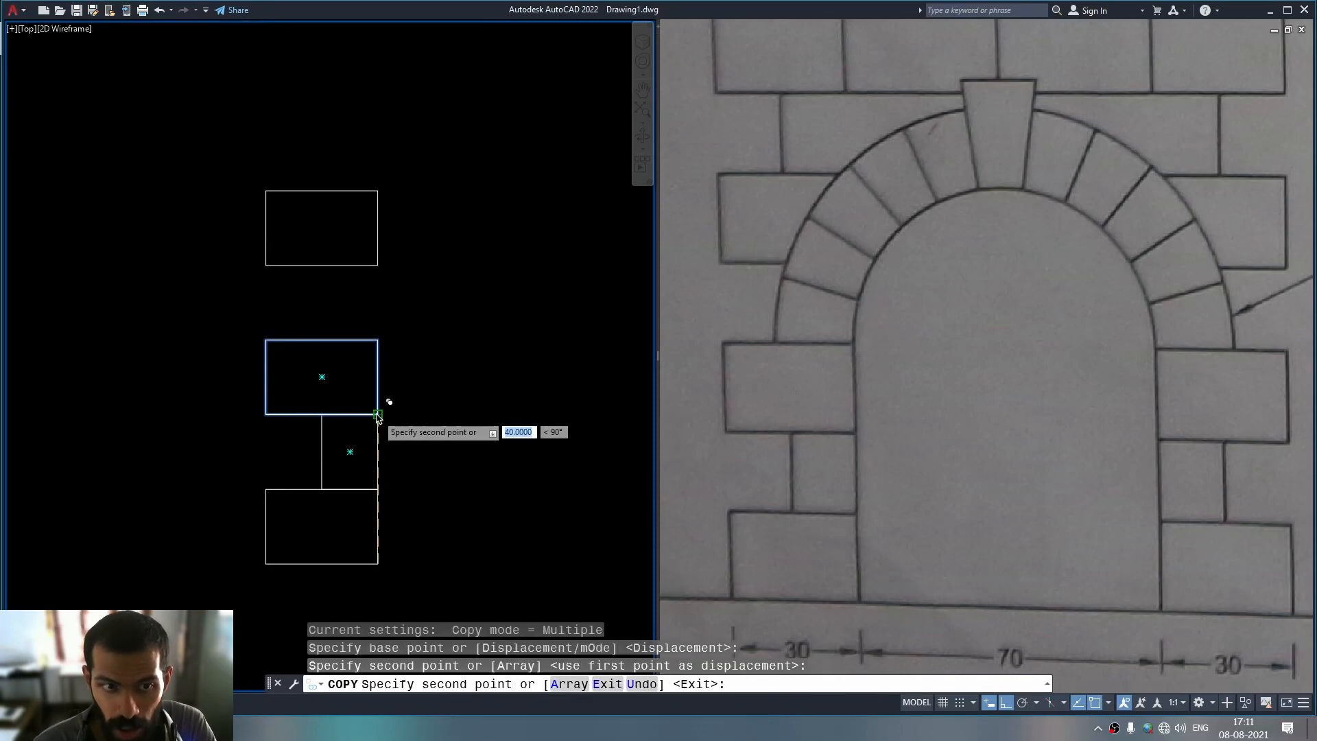
click(378, 266)
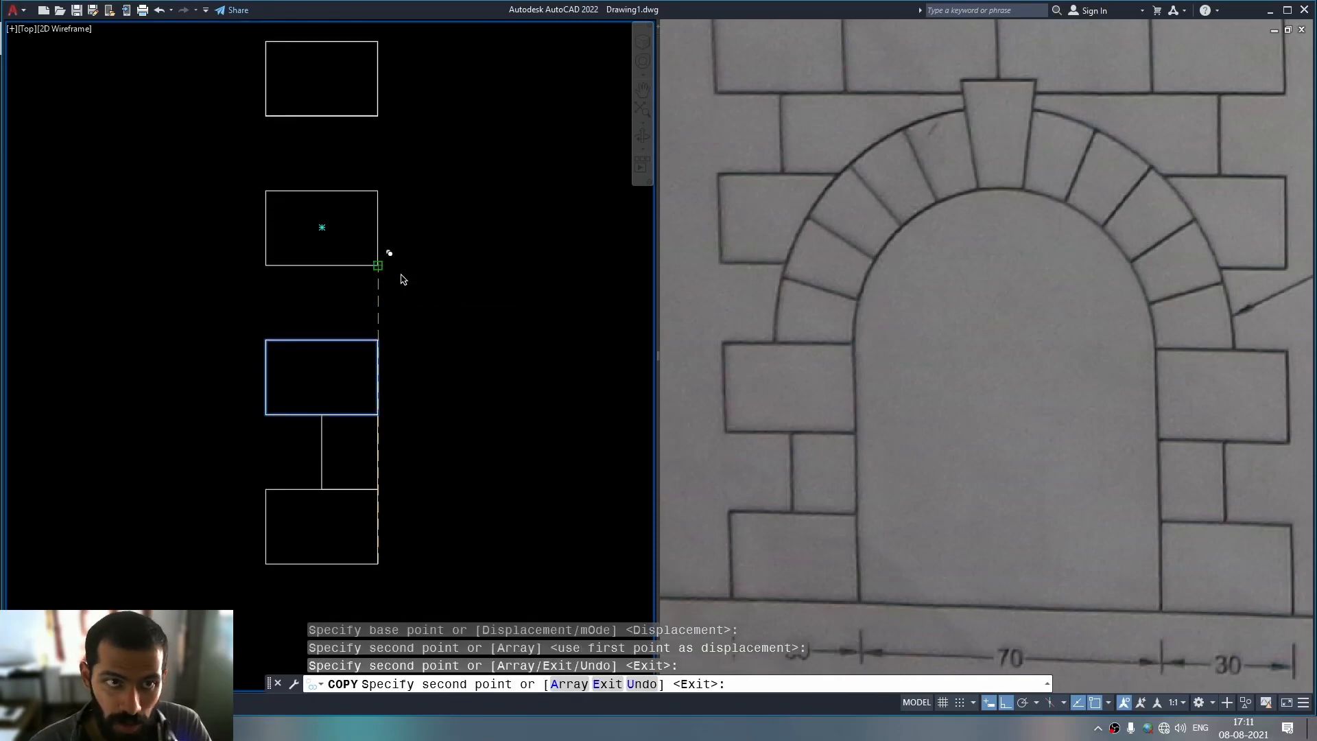
key(Escape)
- Measure the width and height of the narrow block between the two lower full-width blocks
middle_drag(462, 332, 457, 402)
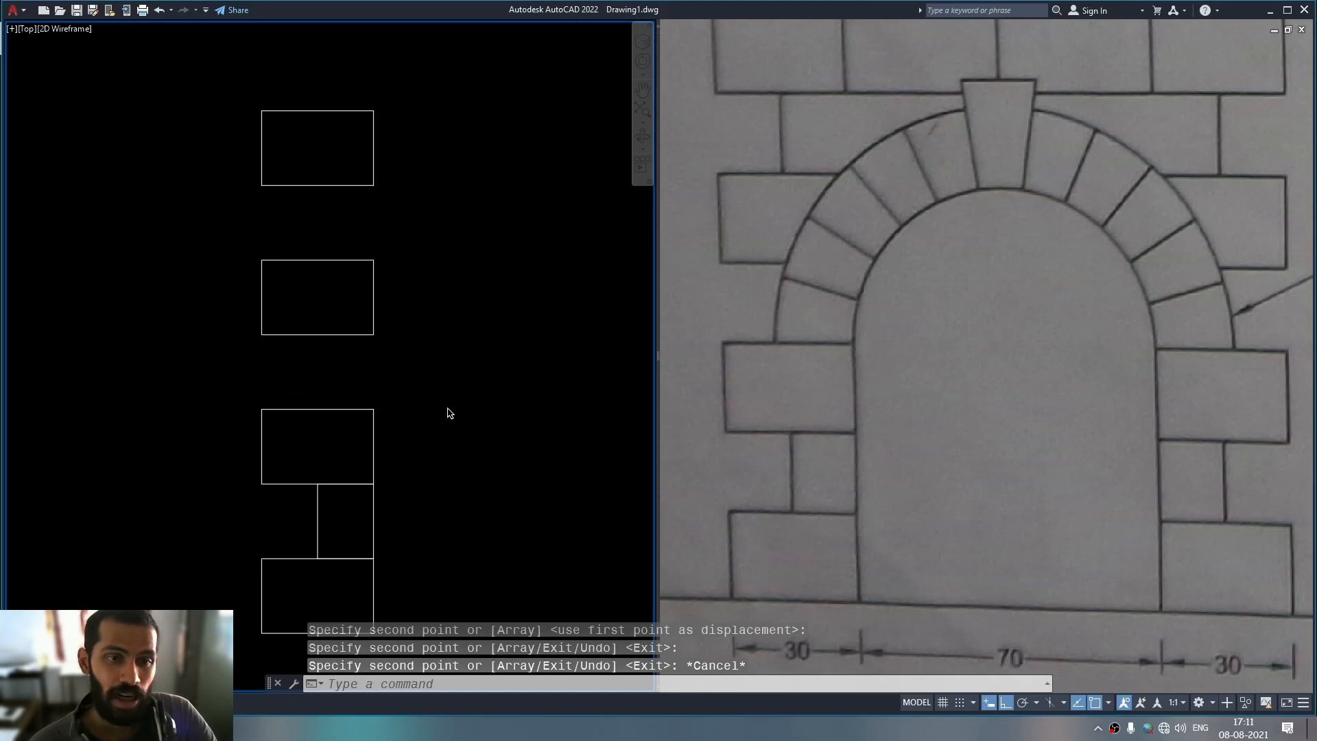
text(mea)
key(Return)
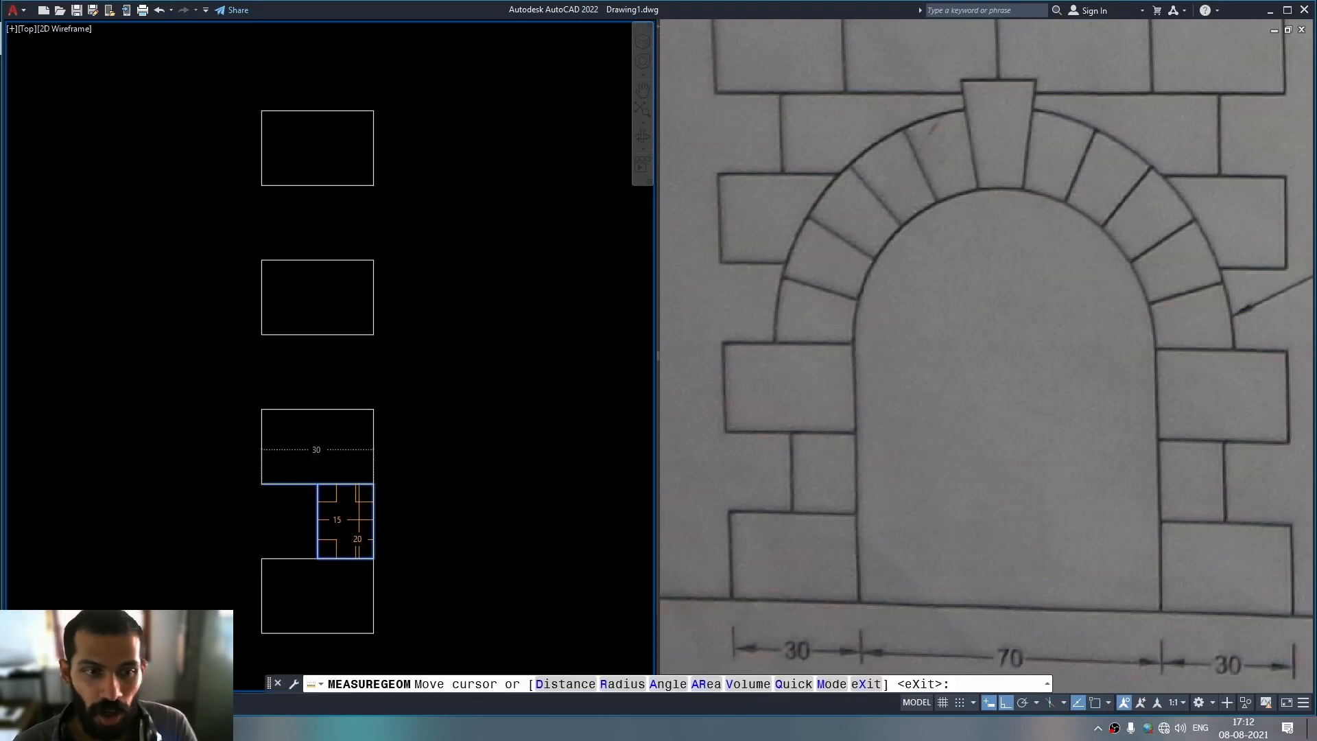
key(Escape)
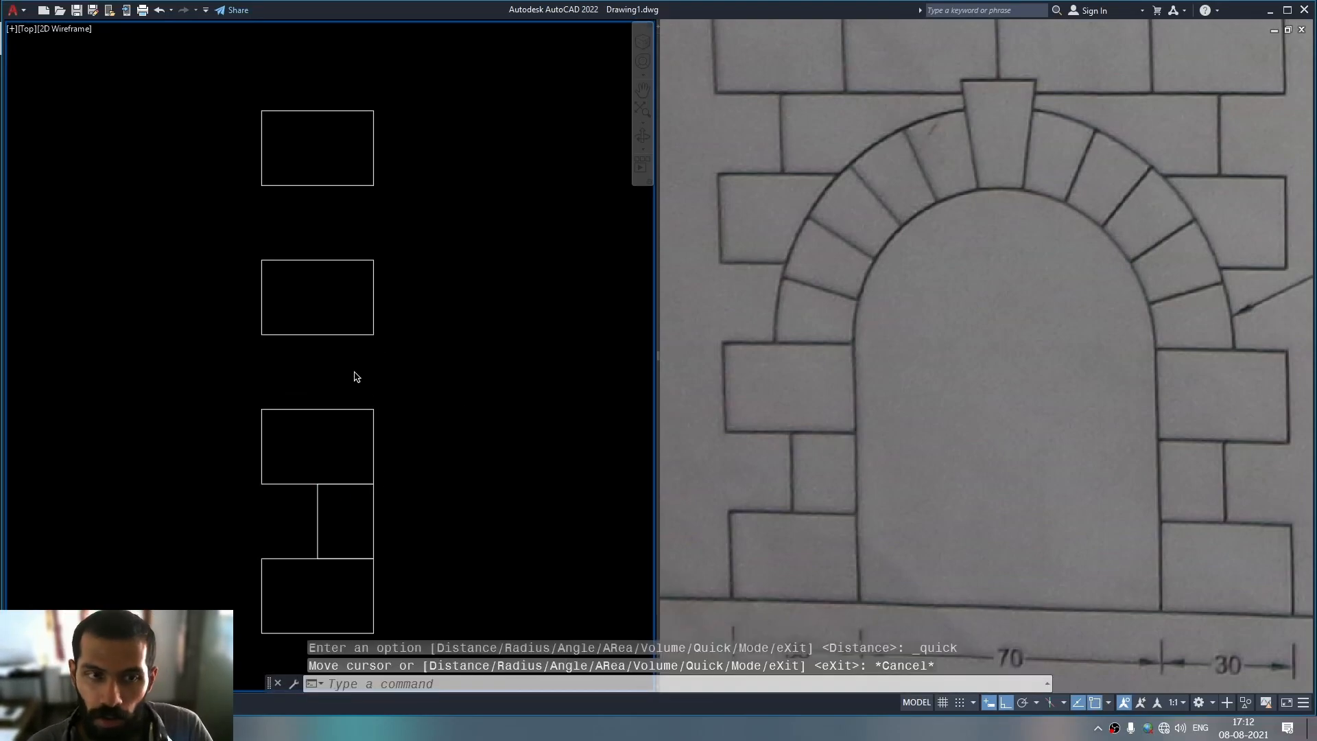
click(396, 526)
key(Escape)
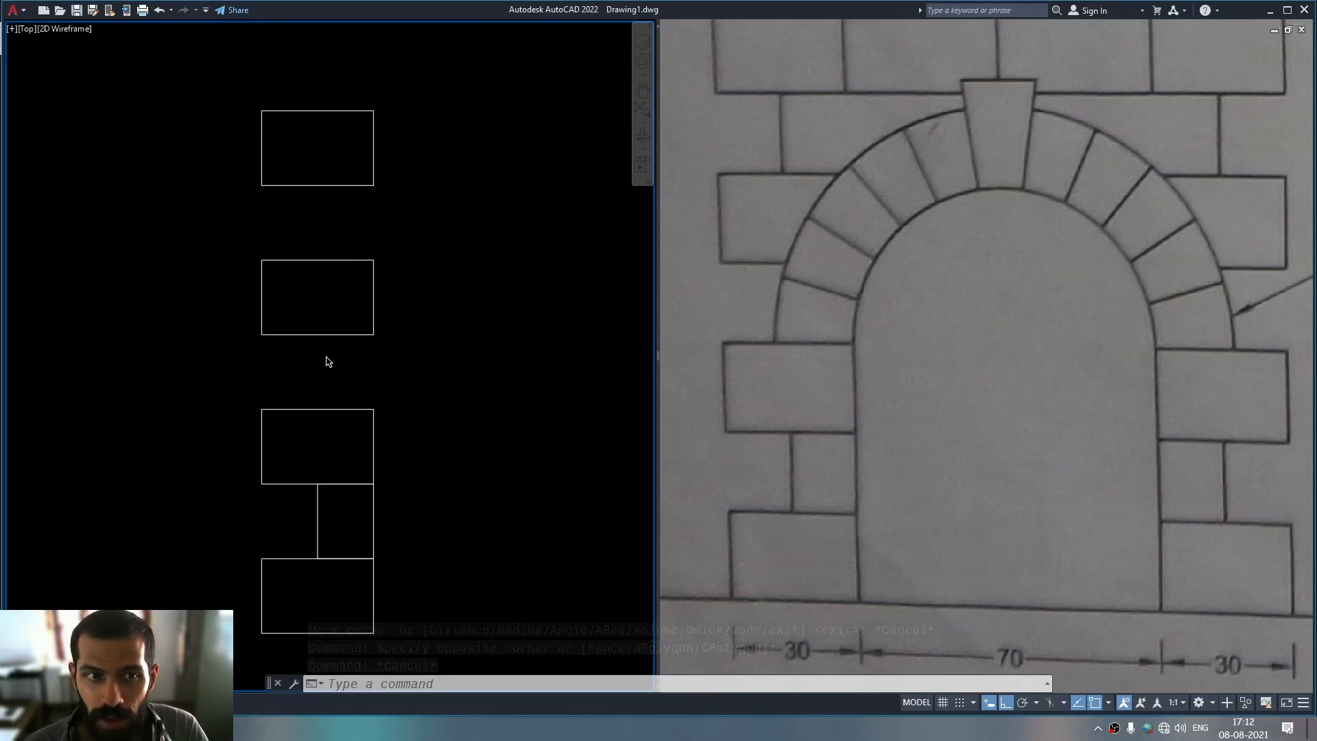
- Draw a vertical line between the two uppermost blocks, connecting the midpoints of their facing edges
text(l)
key(Return)
click(317, 186)
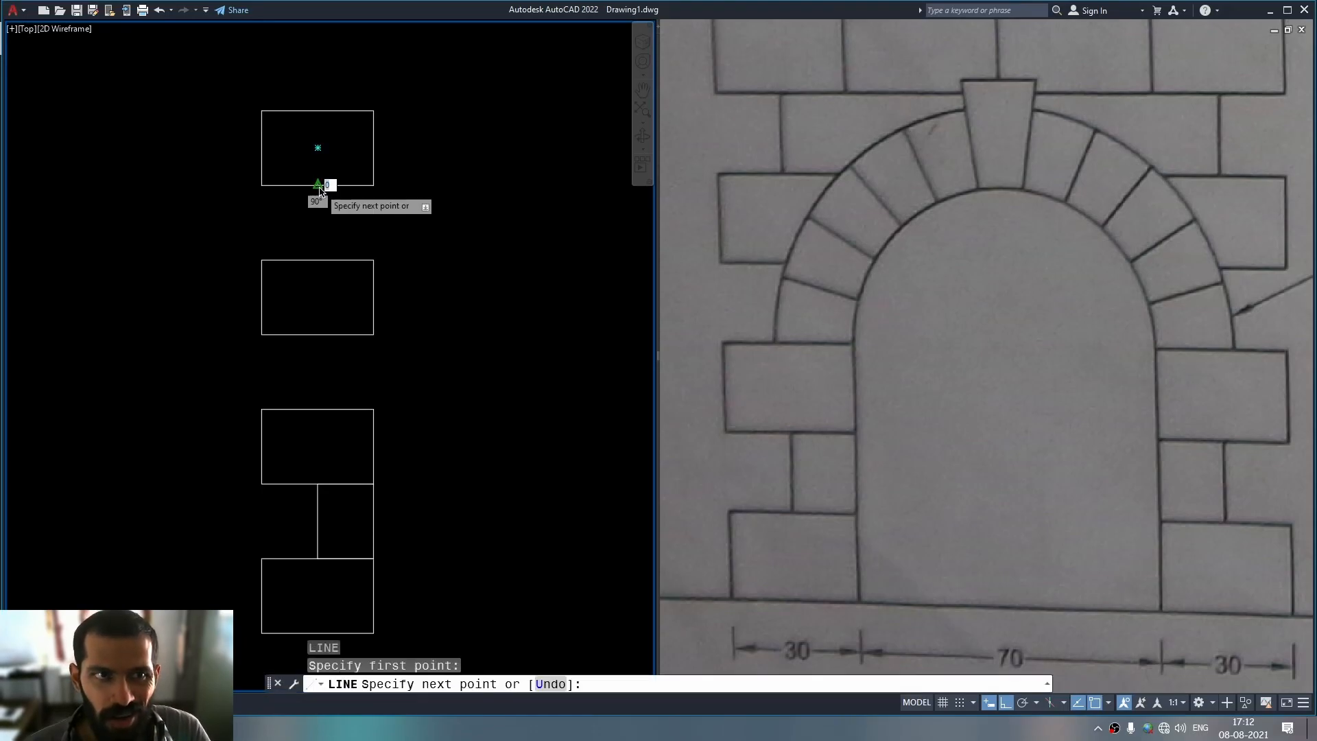
click(317, 260)
key(Escape)
- Mirror the whole block column about a vertical line 35 units beyond its lower-right corner, keeping the source objects
middle_drag(381, 246, 348, 273)
middle_drag(415, 338, 423, 301)
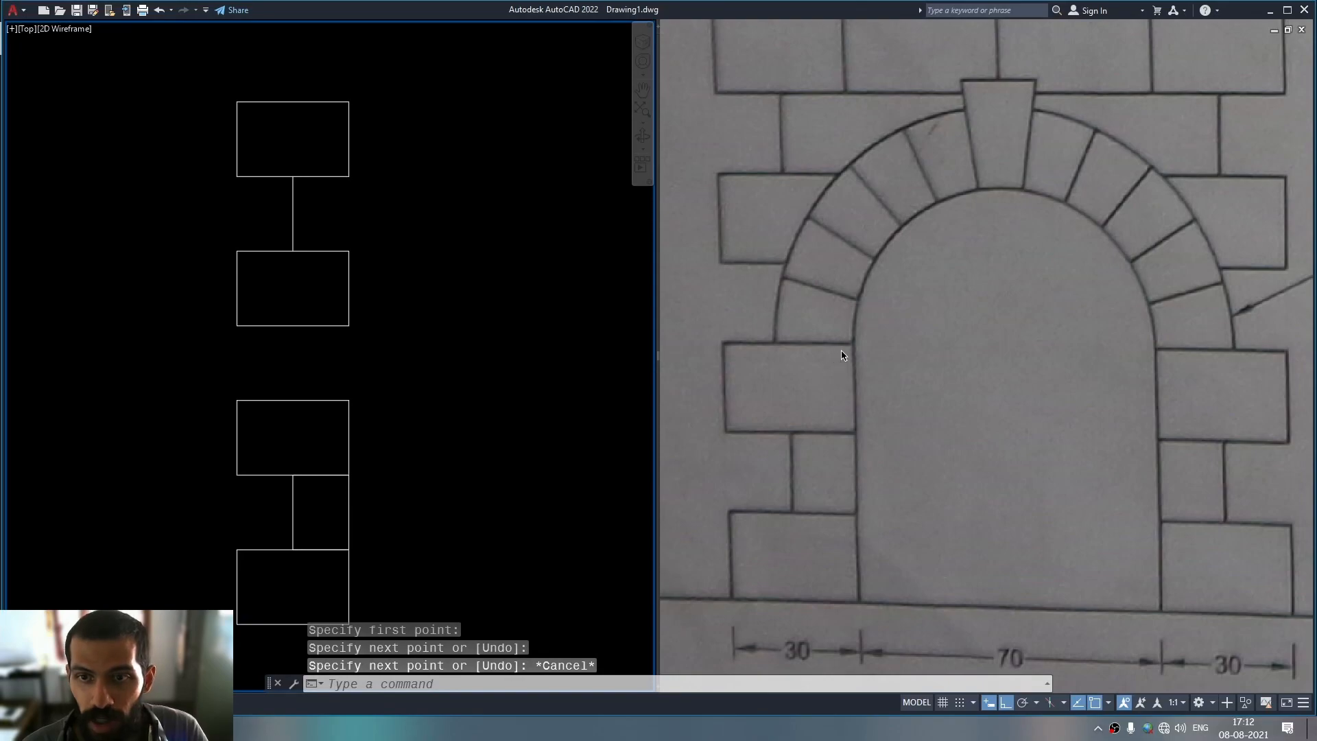
middle_drag(482, 423, 403, 397)
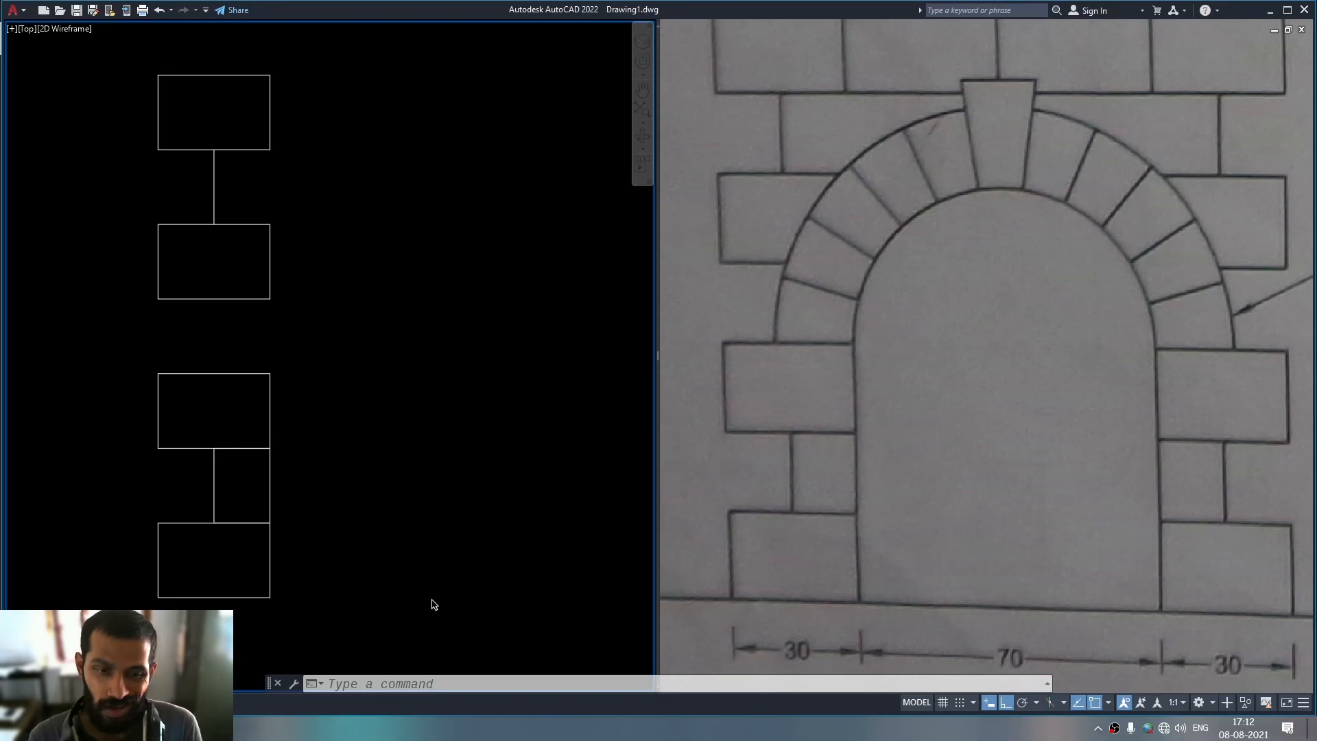
scroll(439, 607, down, 2)
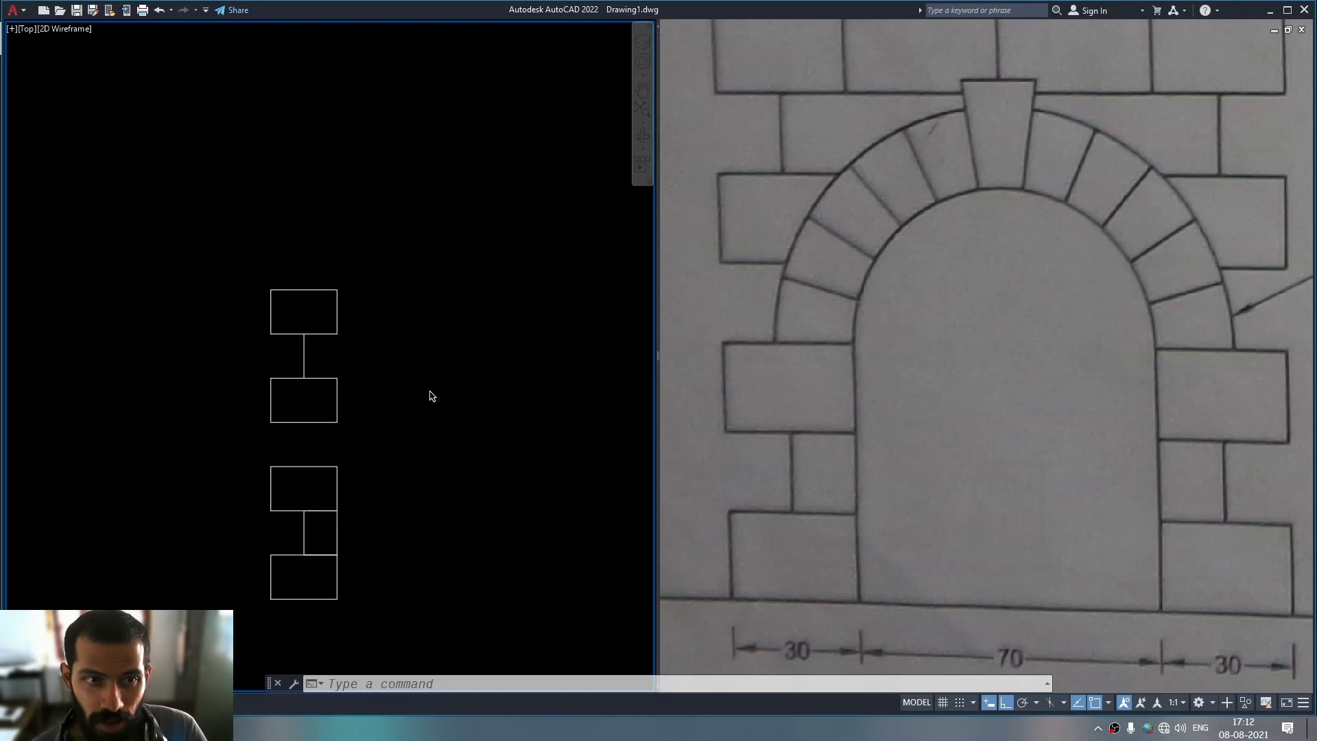
click(397, 258)
click(241, 645)
text(m)
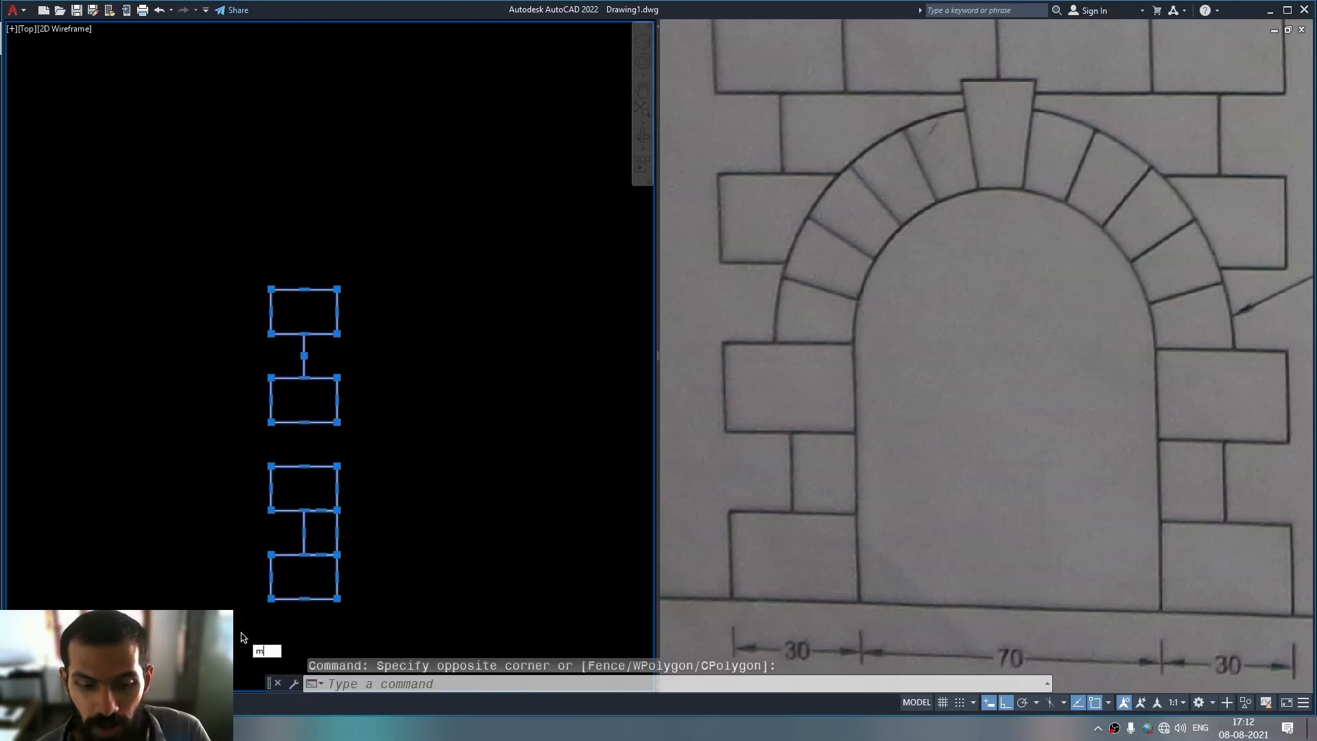
text(i)
key(Return)
mouse_move(376, 615)
middle_down()
mouse_move(376, 588)
mouse_move(343, 537)
middle_up()
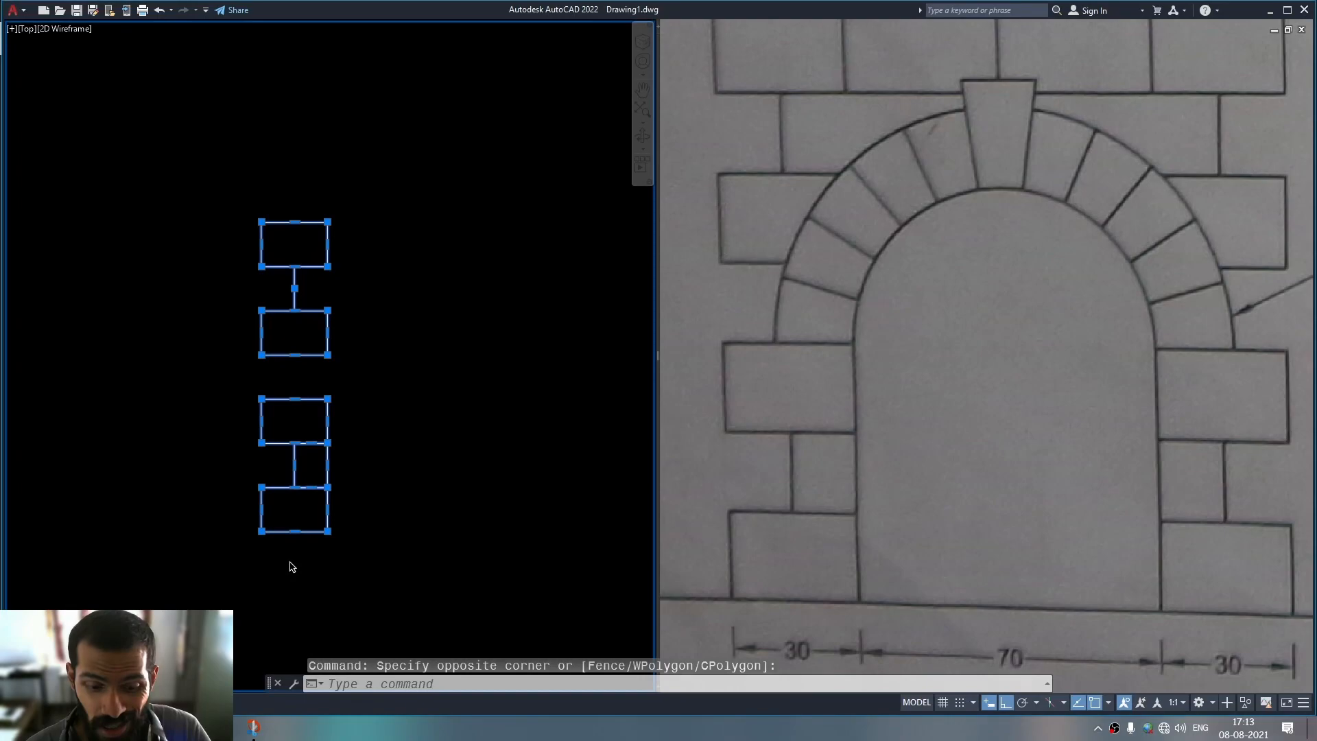
text(mi)
key(Return)
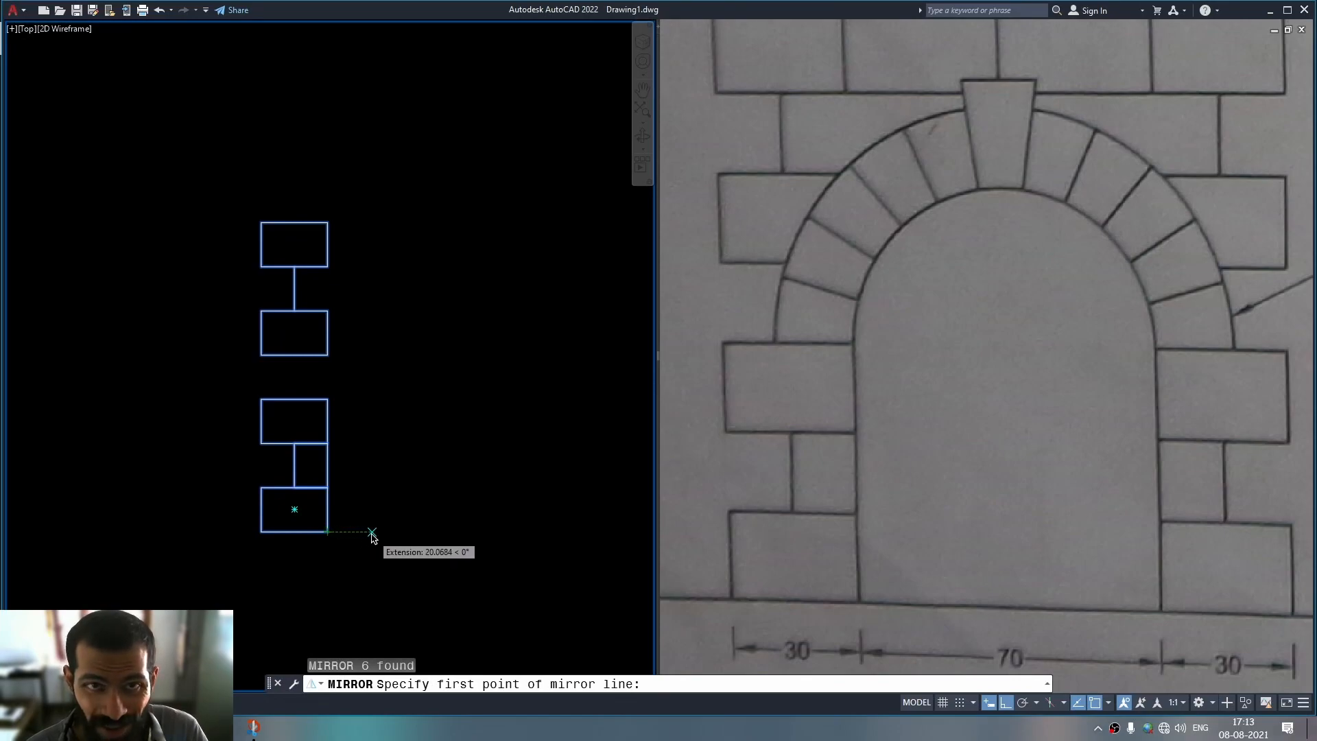
text(35)
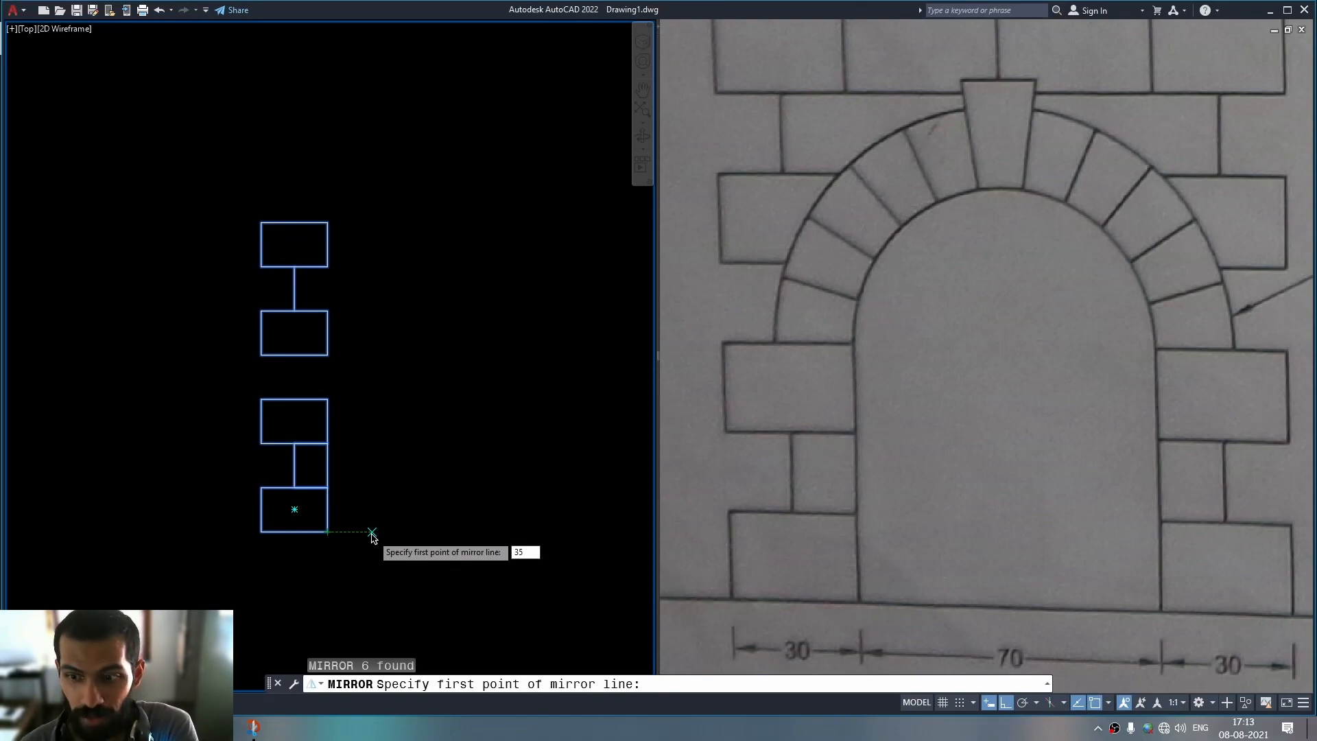
key(Return)
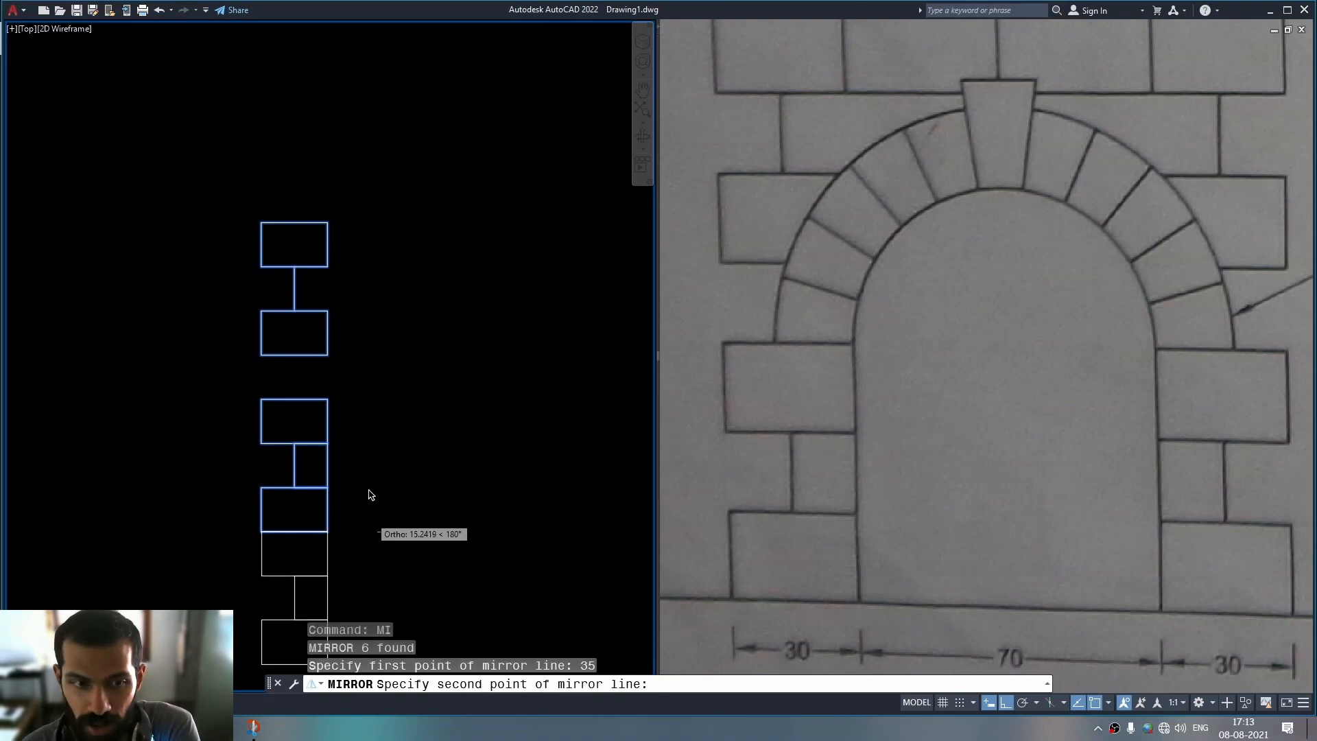
click(402, 339)
click(434, 385)
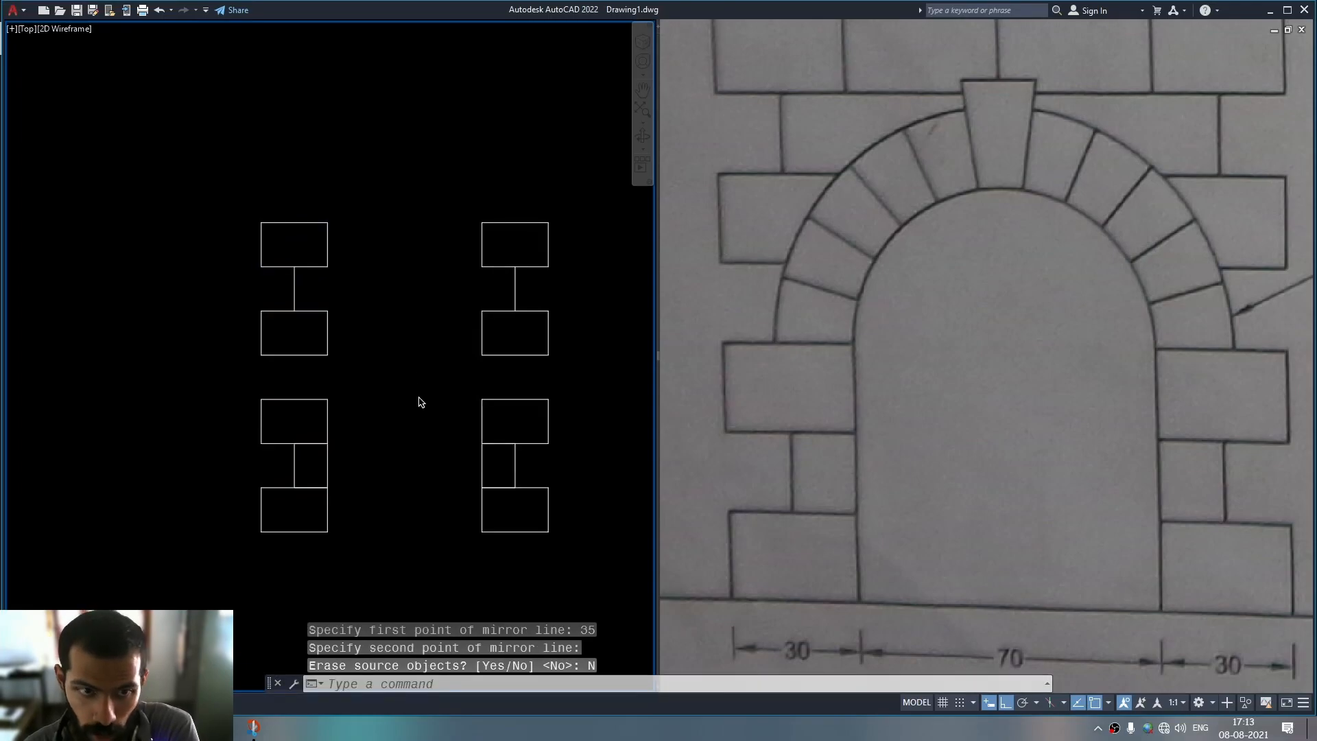
- Measure the width of the opening between the bottom blocks of the two columns
middle_drag(406, 520, 434, 516)
text(mea)
key(Return)
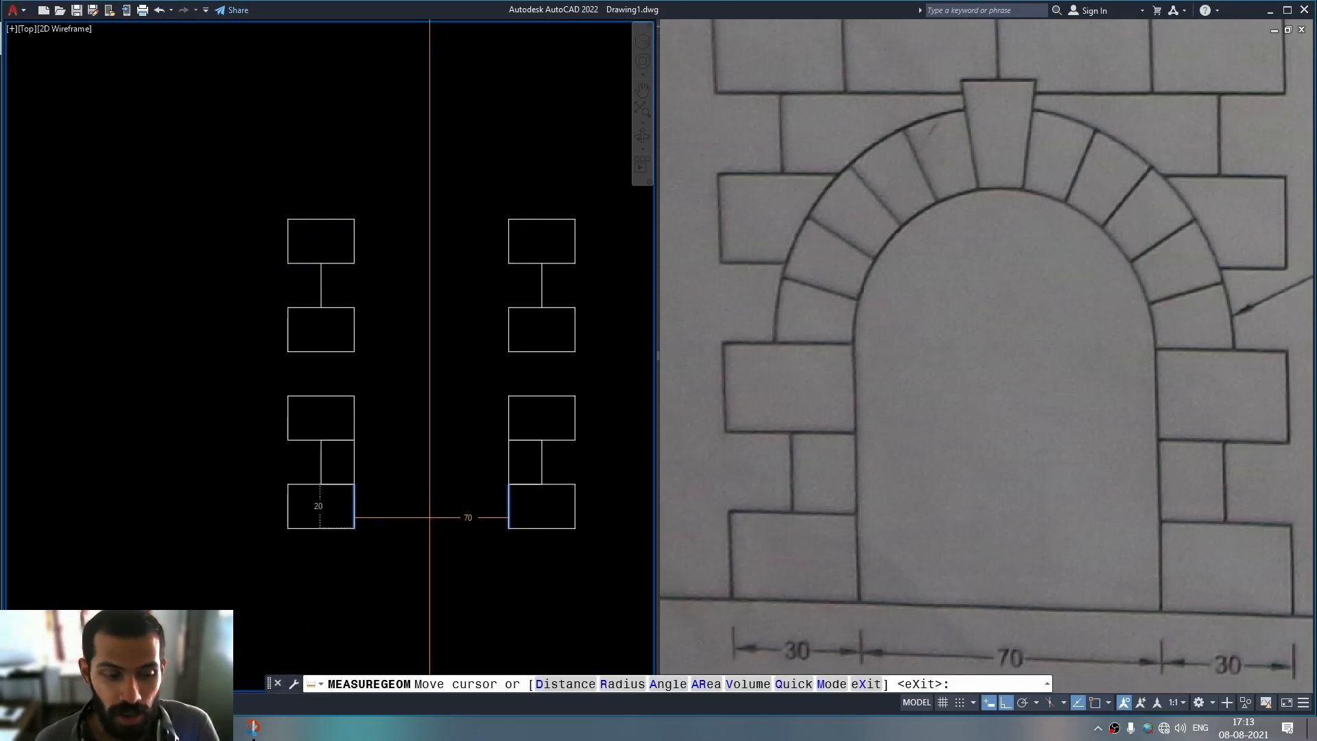
key(Escape)
- Switch to Snip & Sketch and annotate the reference: circle the 70 dimension, draw the opening's centreline and mark the half-width x
key(alt+Tab)
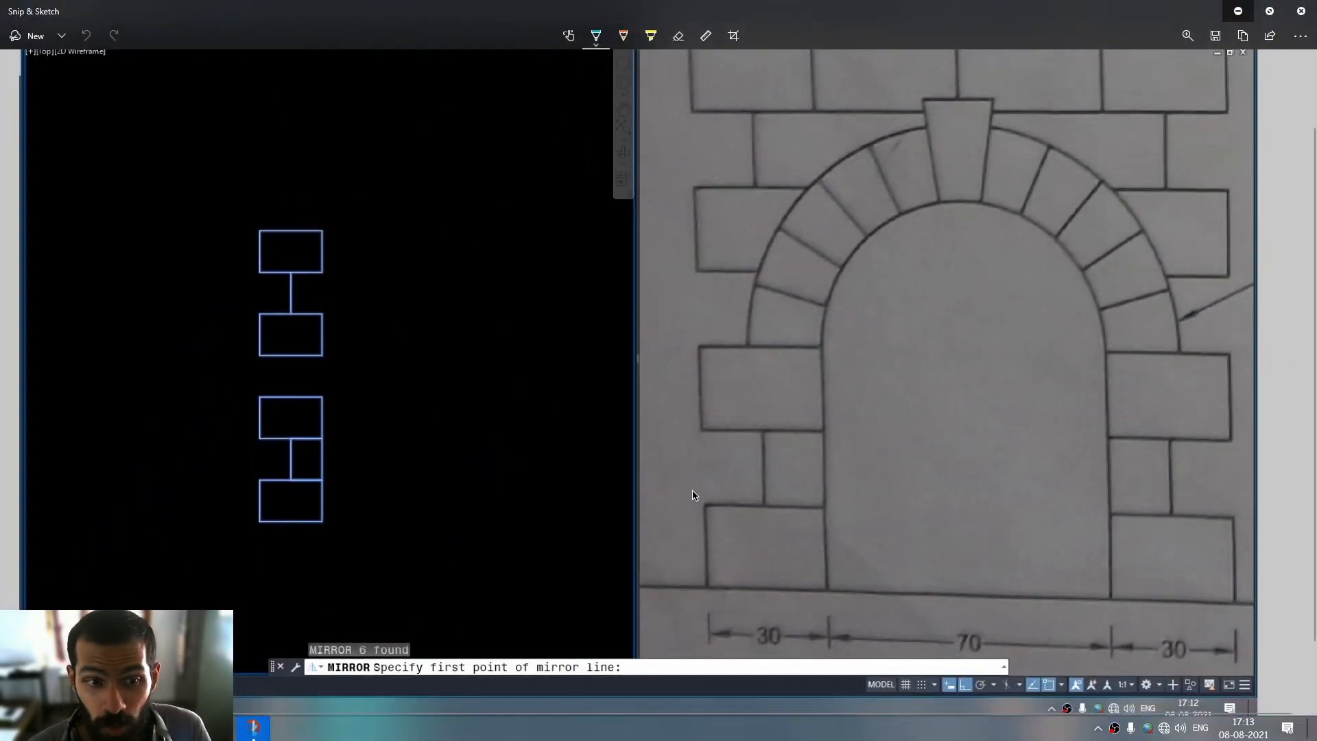
mouse_move(981, 614)
mouse_down()
mouse_move(969, 664)
mouse_move(963, 624)
mouse_up()
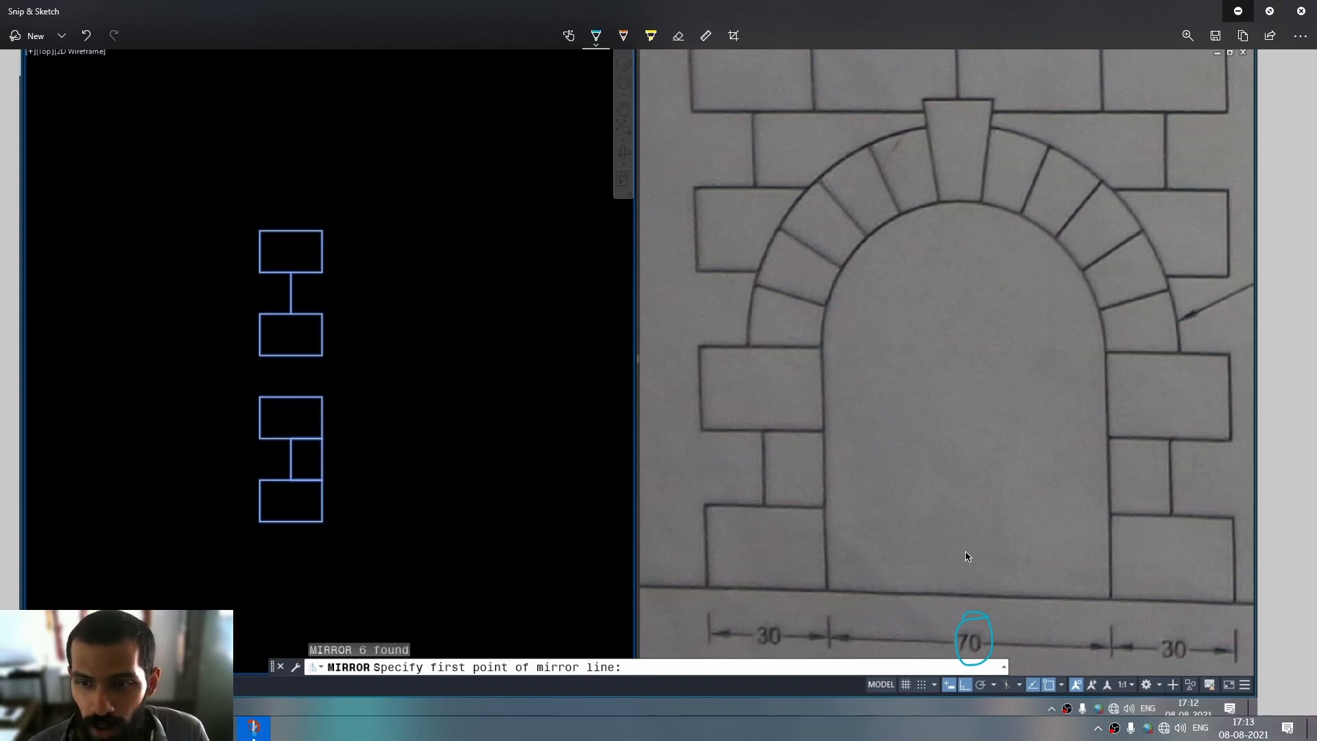
drag(967, 593, 959, 487)
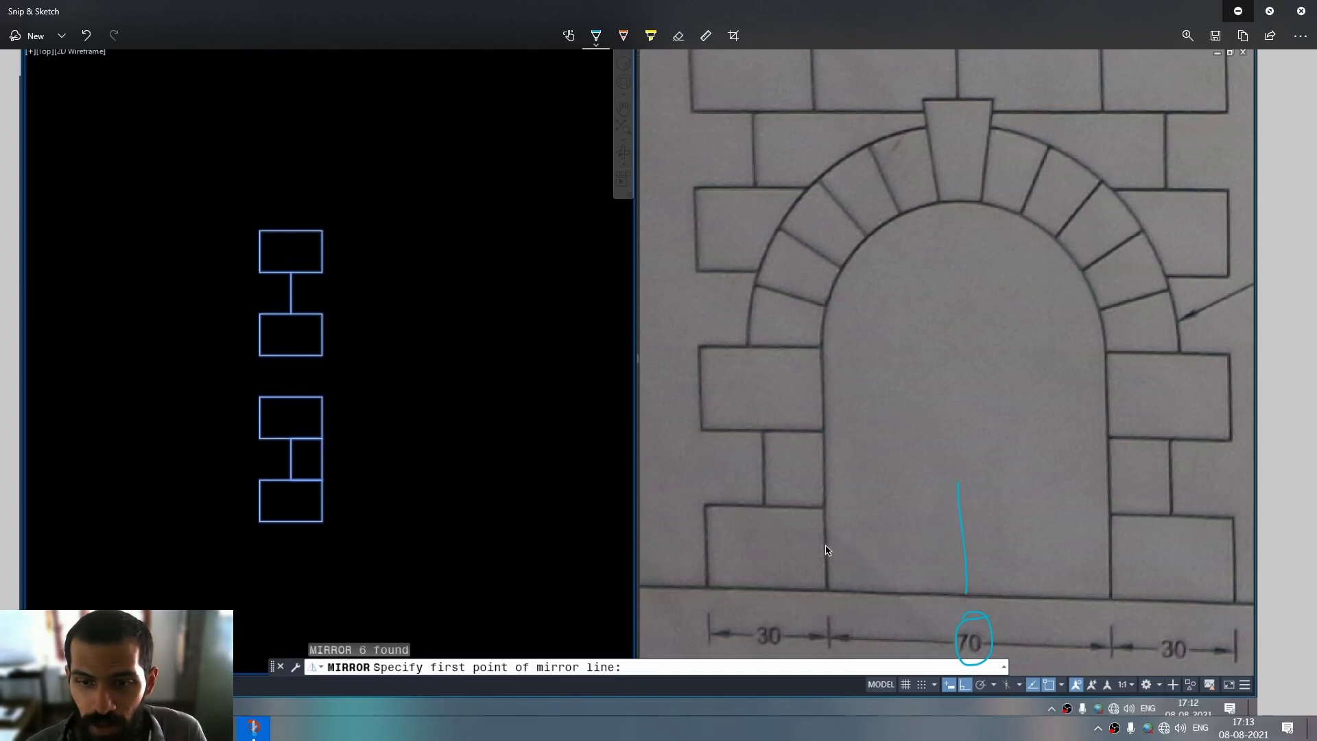
drag(845, 547, 954, 546)
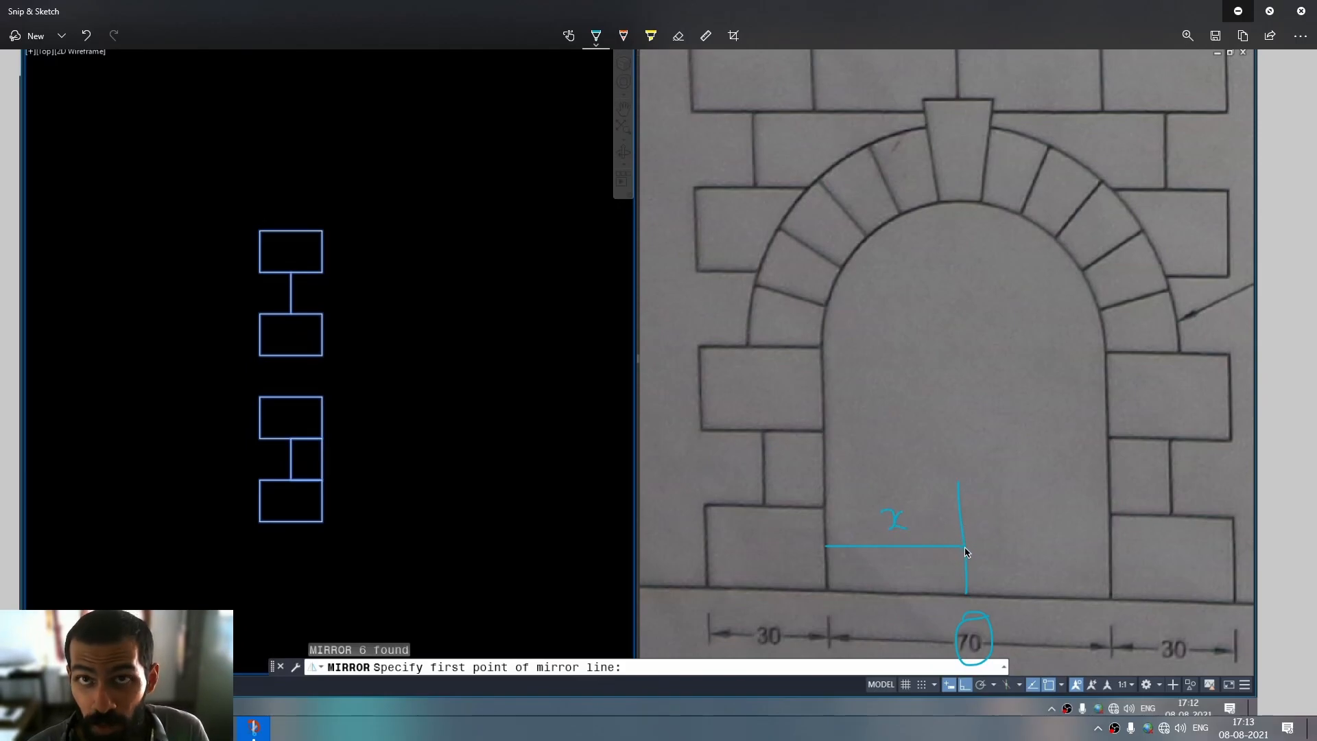
drag(1077, 553, 1105, 556)
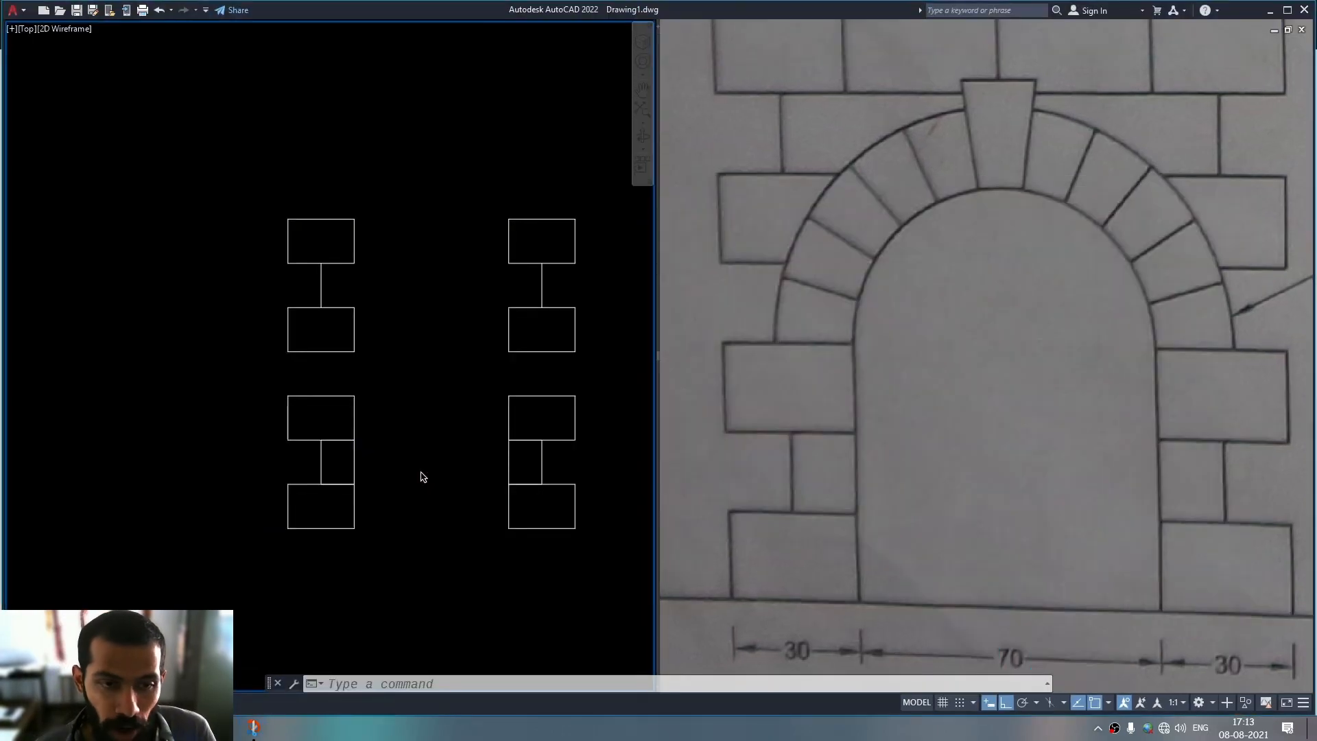
key(Escape)
key(Escape)
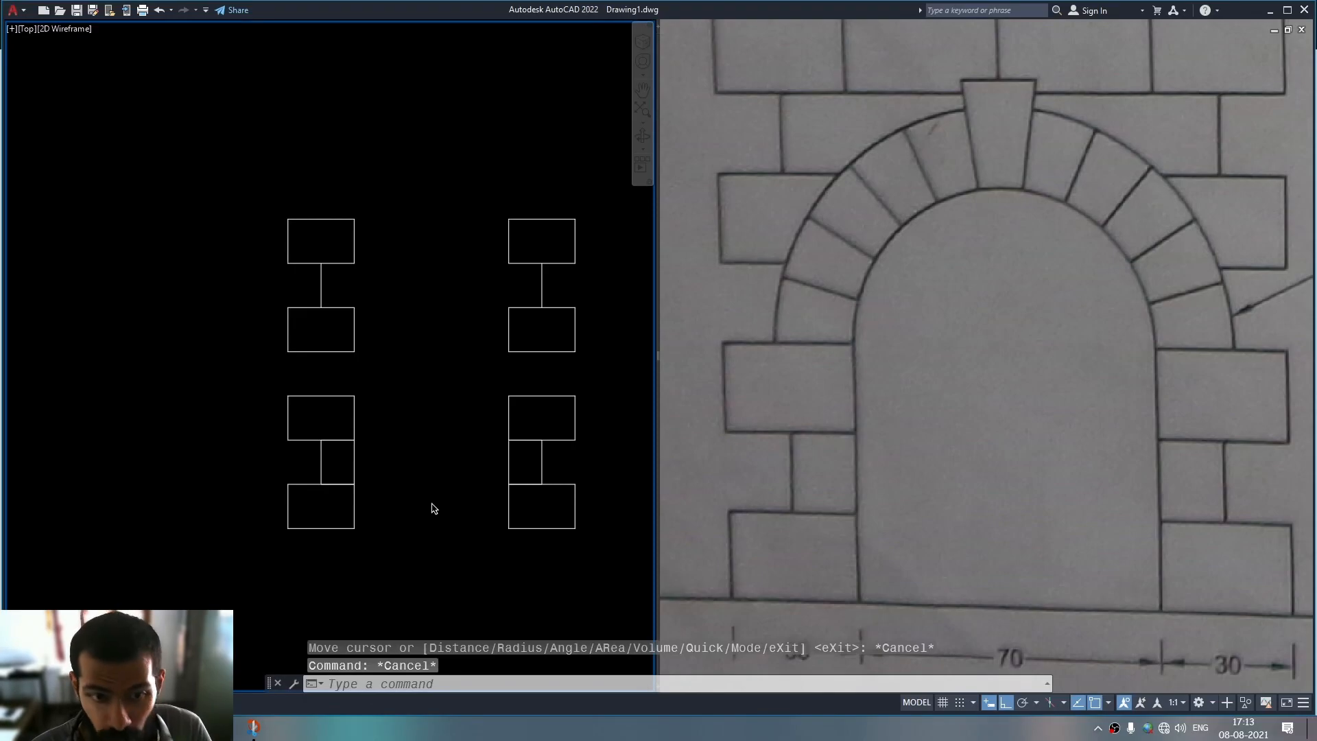
- Set the MENUBAR system variable to 1
mouse_move(449, 509)
middle_down()
mouse_move(426, 539)
mouse_move(438, 535)
middle_up()
key(Escape)
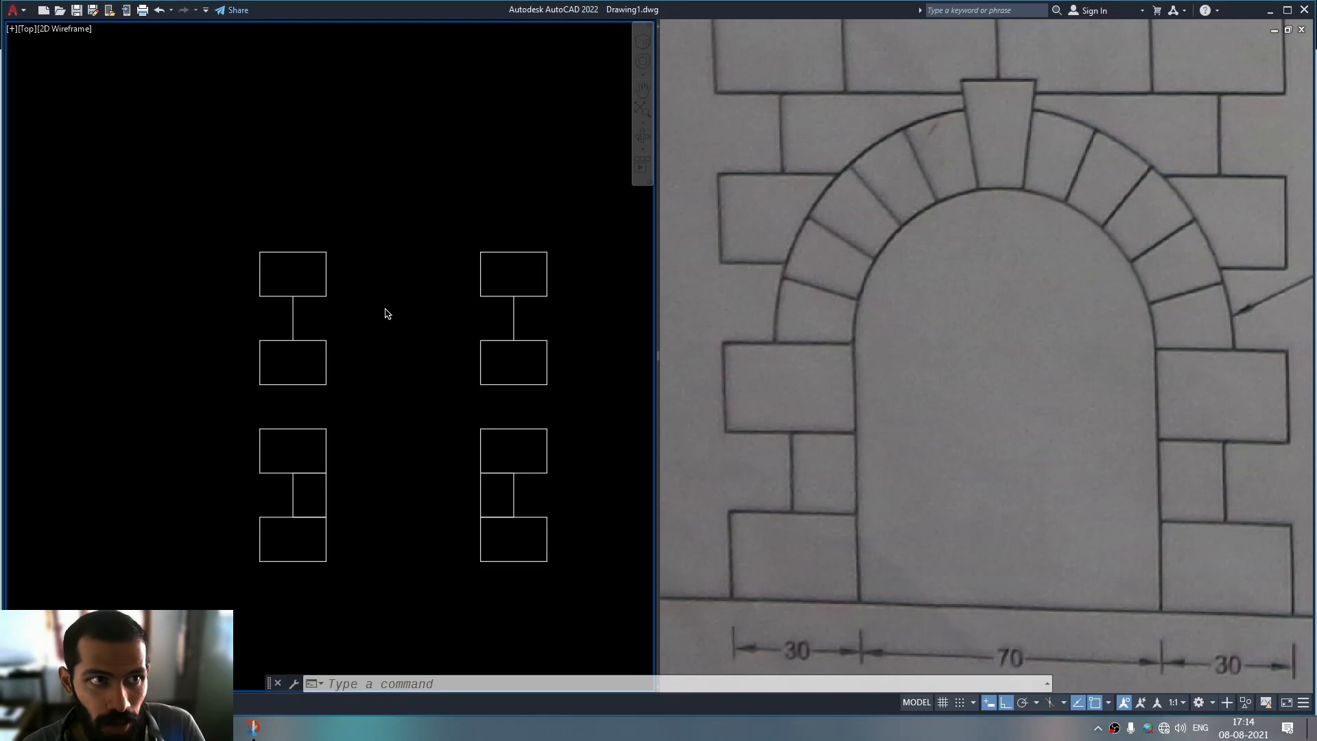
key(Escape)
key(Escape)
text(menubar)
key(Return)
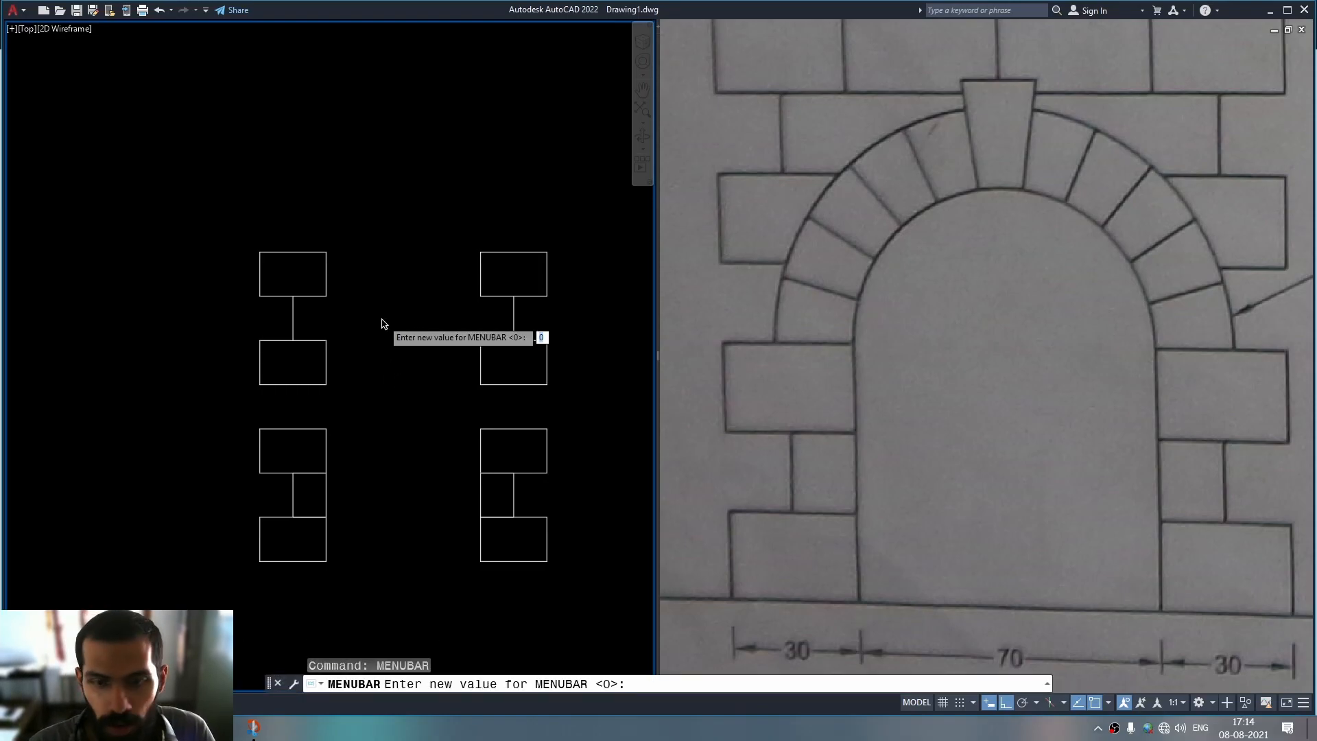
text(1)
key(Return)
key(Escape)
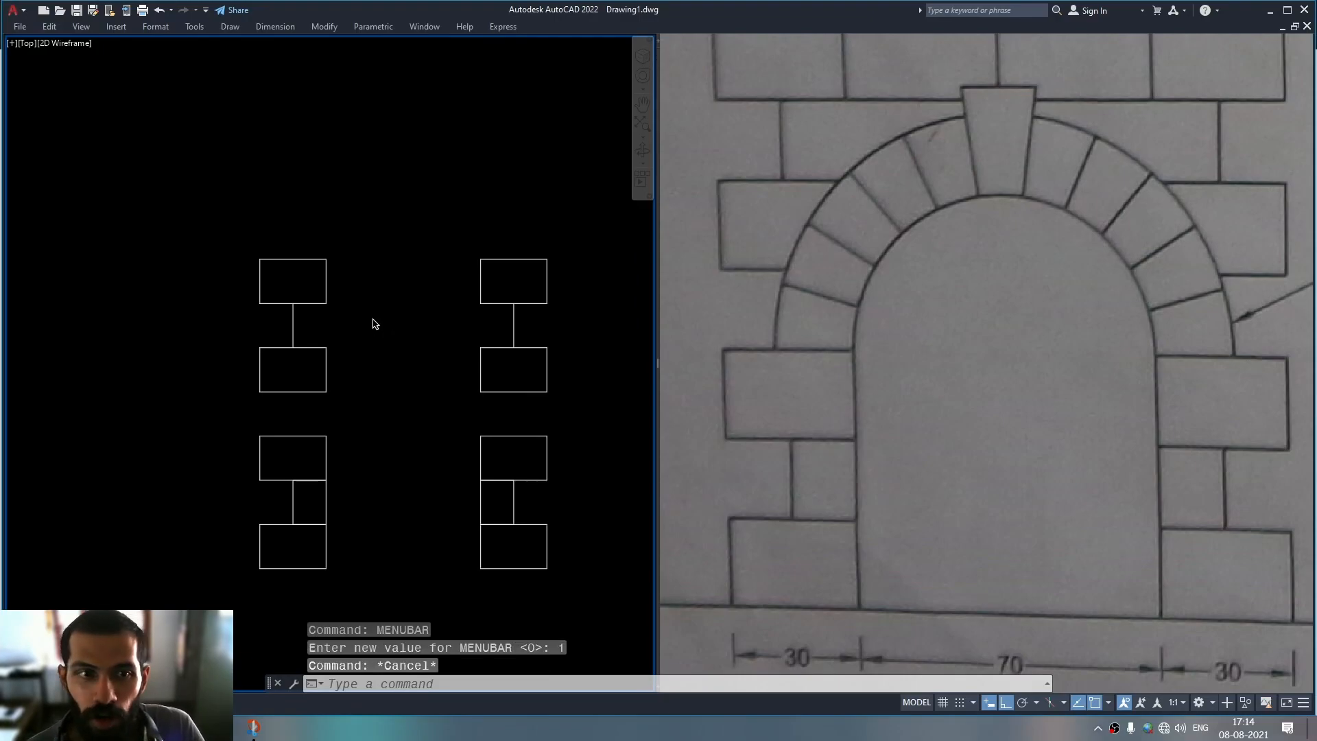
key(alt+f)
key(Escape)
text(e)
key(Escape)
key(Escape)
- Draw a Start, End, Direction arc across the opening between the inner top corners of the second full-width blocks, with a 90° start direction
key(alt+d)
key(e)
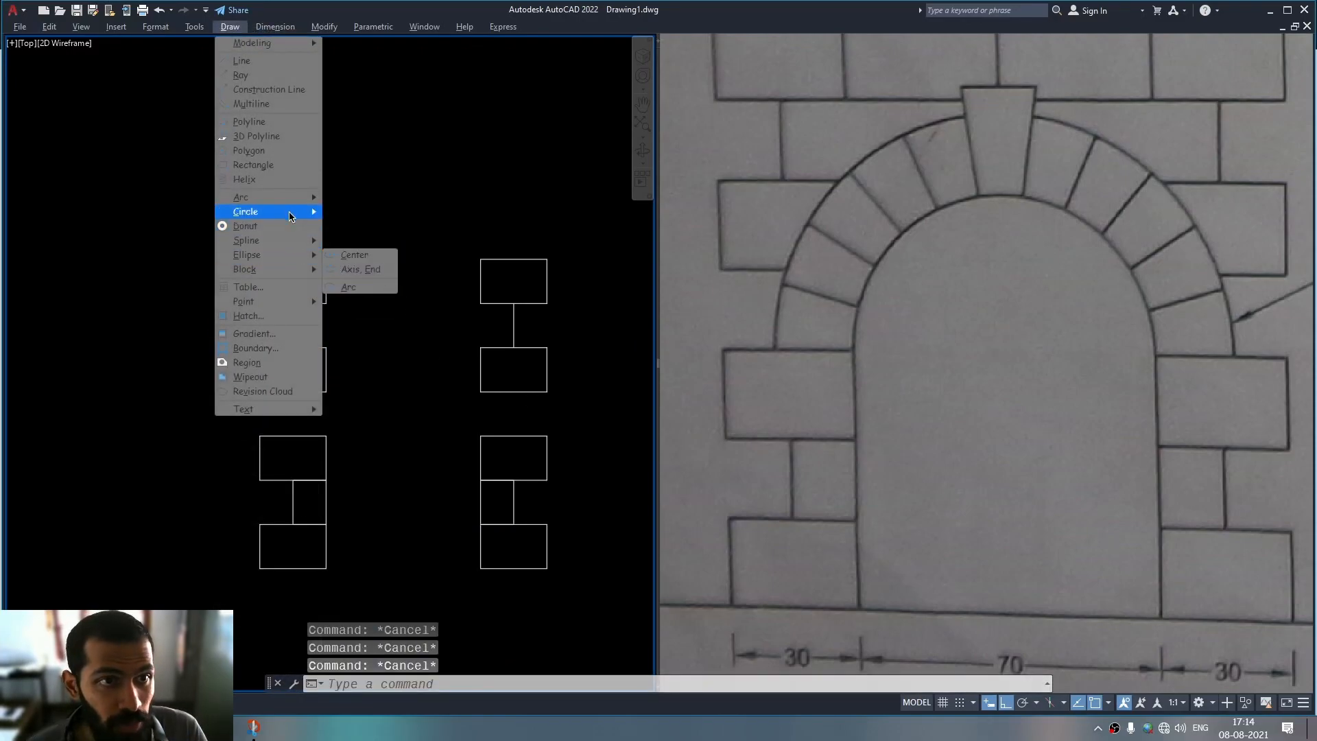
mouse_move(291, 197)
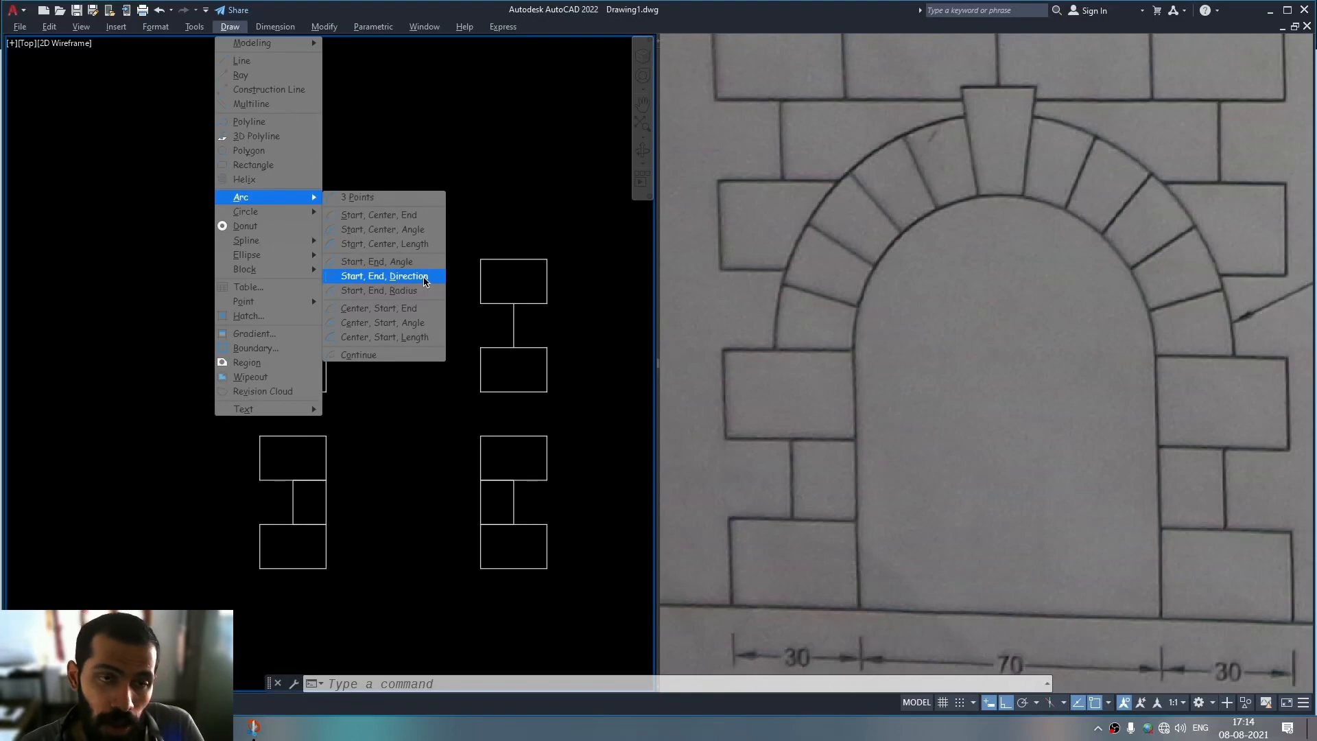
click(425, 276)
click(293, 458)
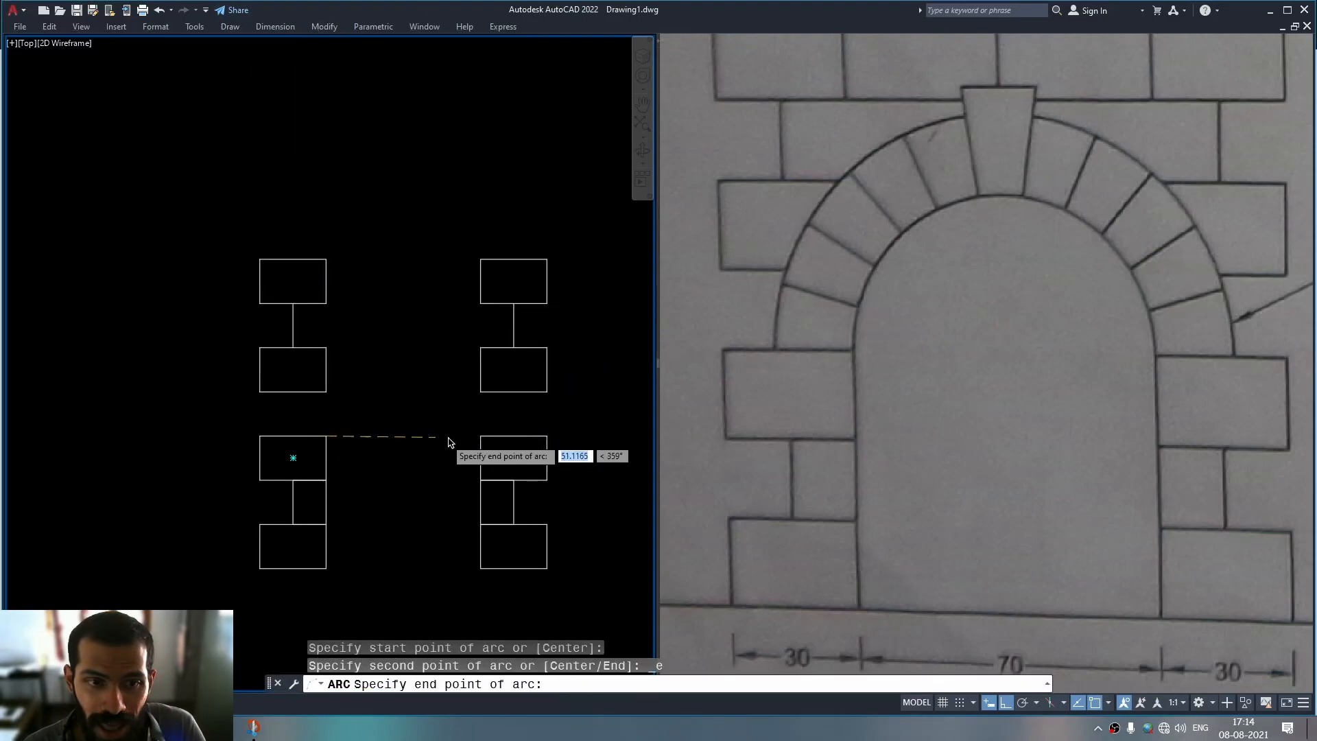
click(480, 435)
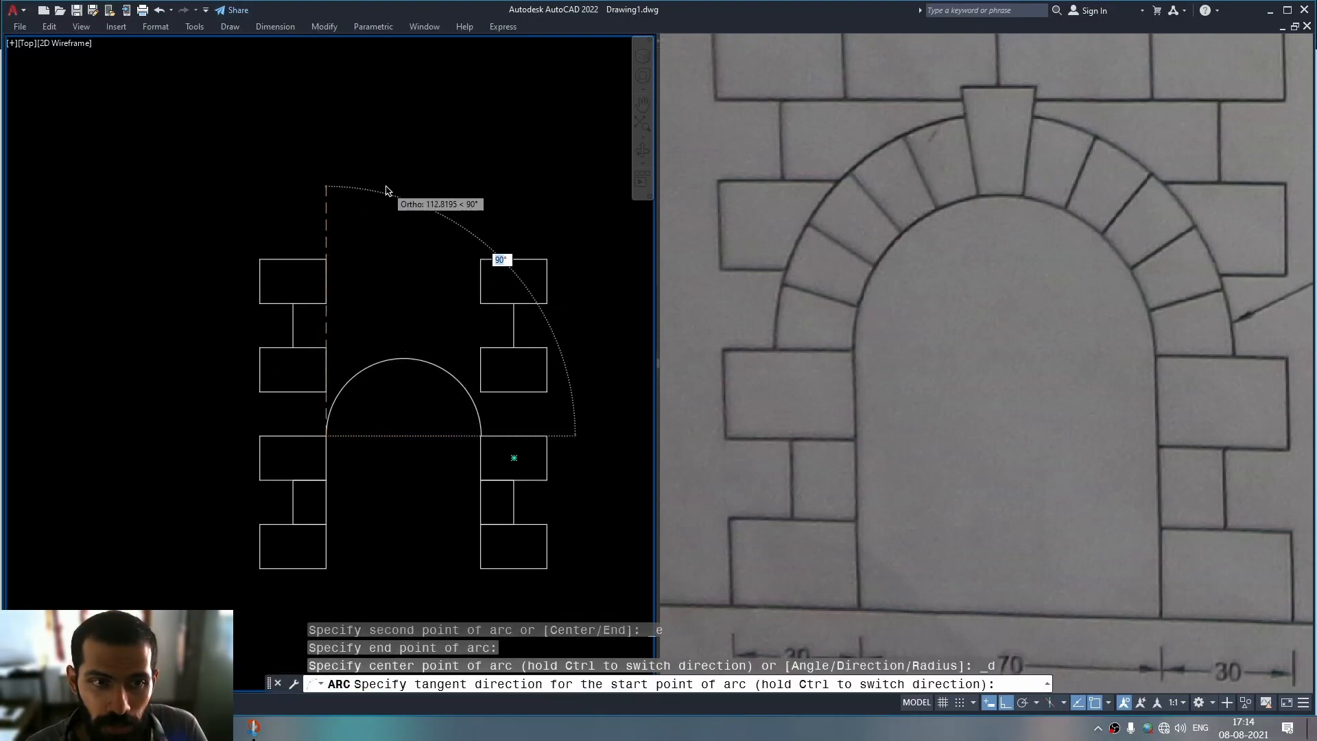
key(Escape)
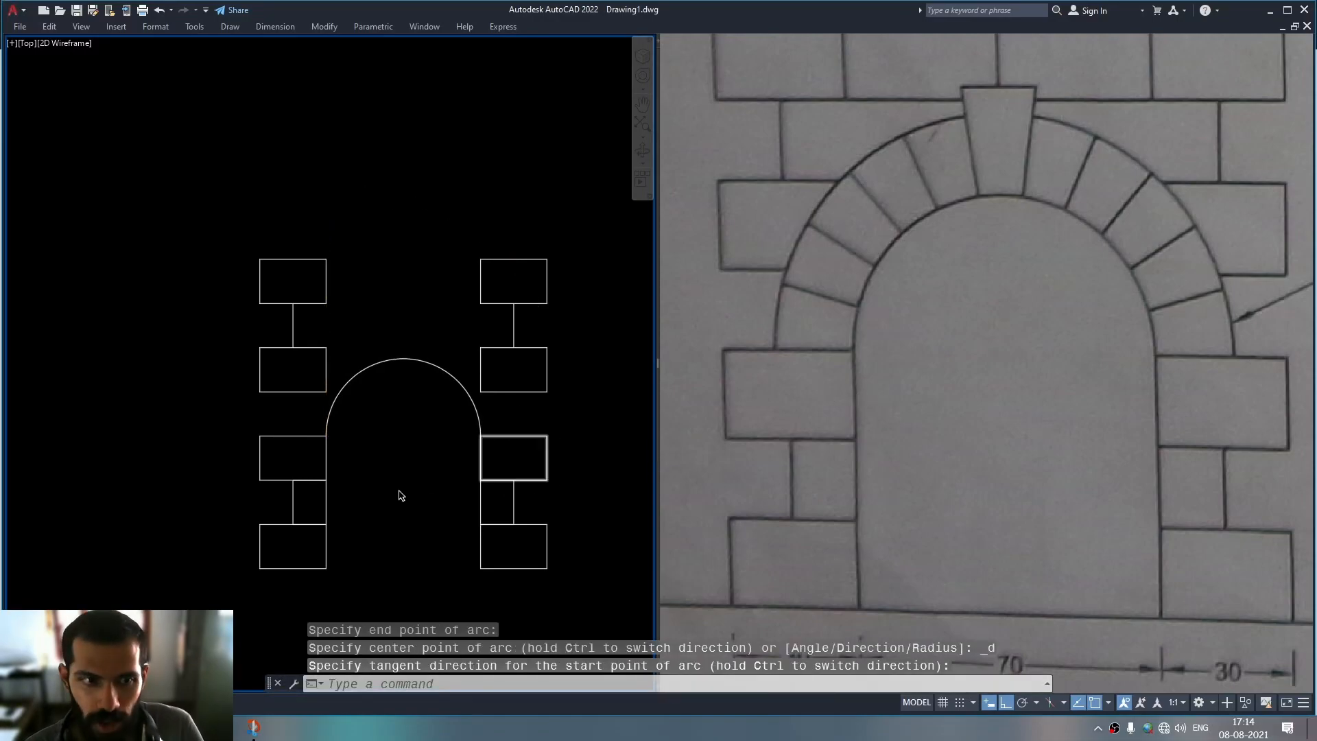
middle_drag(352, 447, 353, 516)
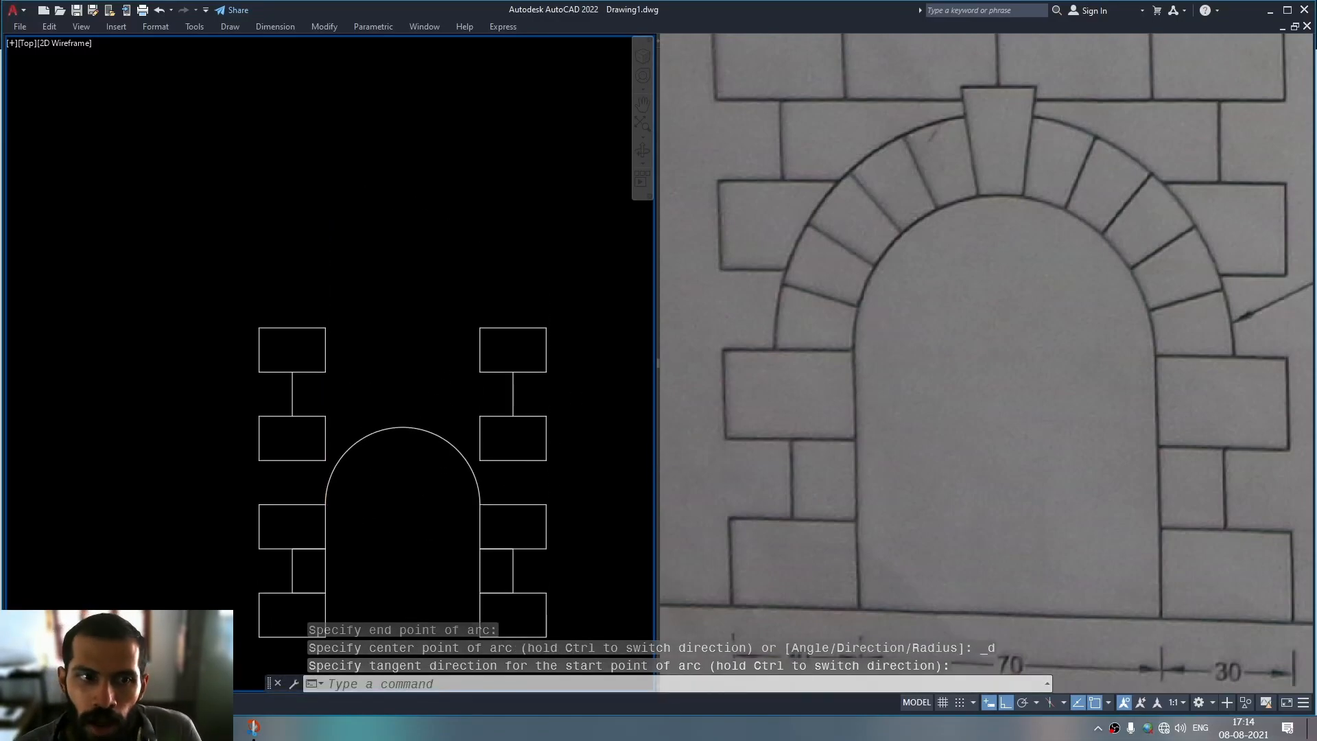
- Offset the opening's arc outward by 18 units, following the R53 dimension in the reference image
click(1140, 345)
middle_drag(1146, 351, 929, 426)
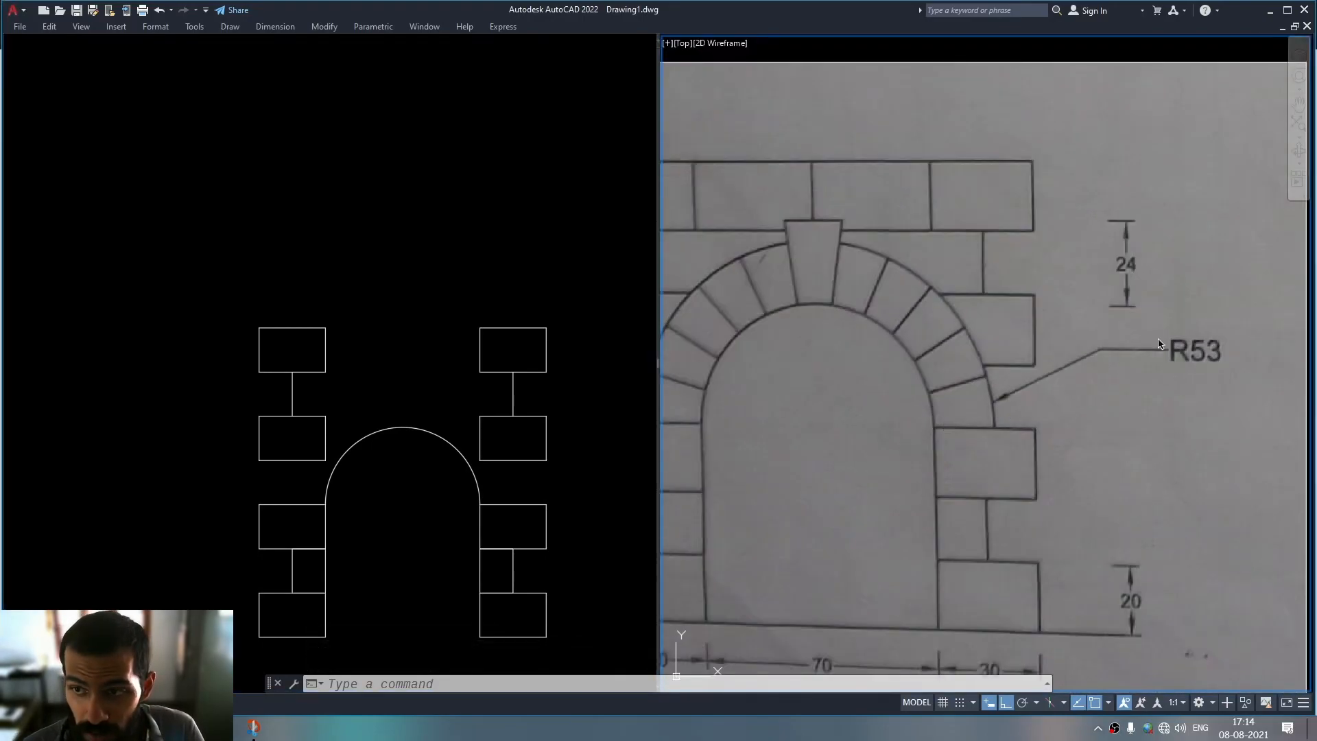
scroll(1037, 432, down, 2)
scroll(1149, 389, down, 1)
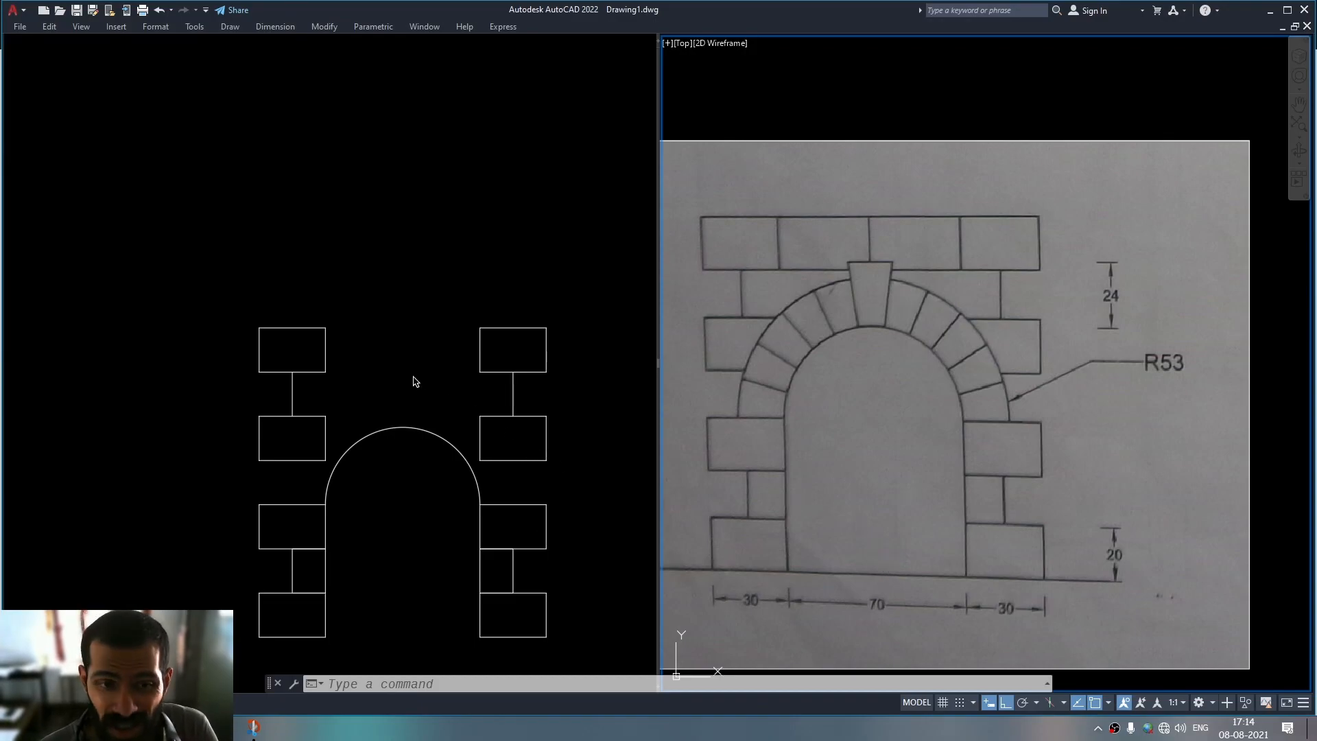
text(o)
key(Return)
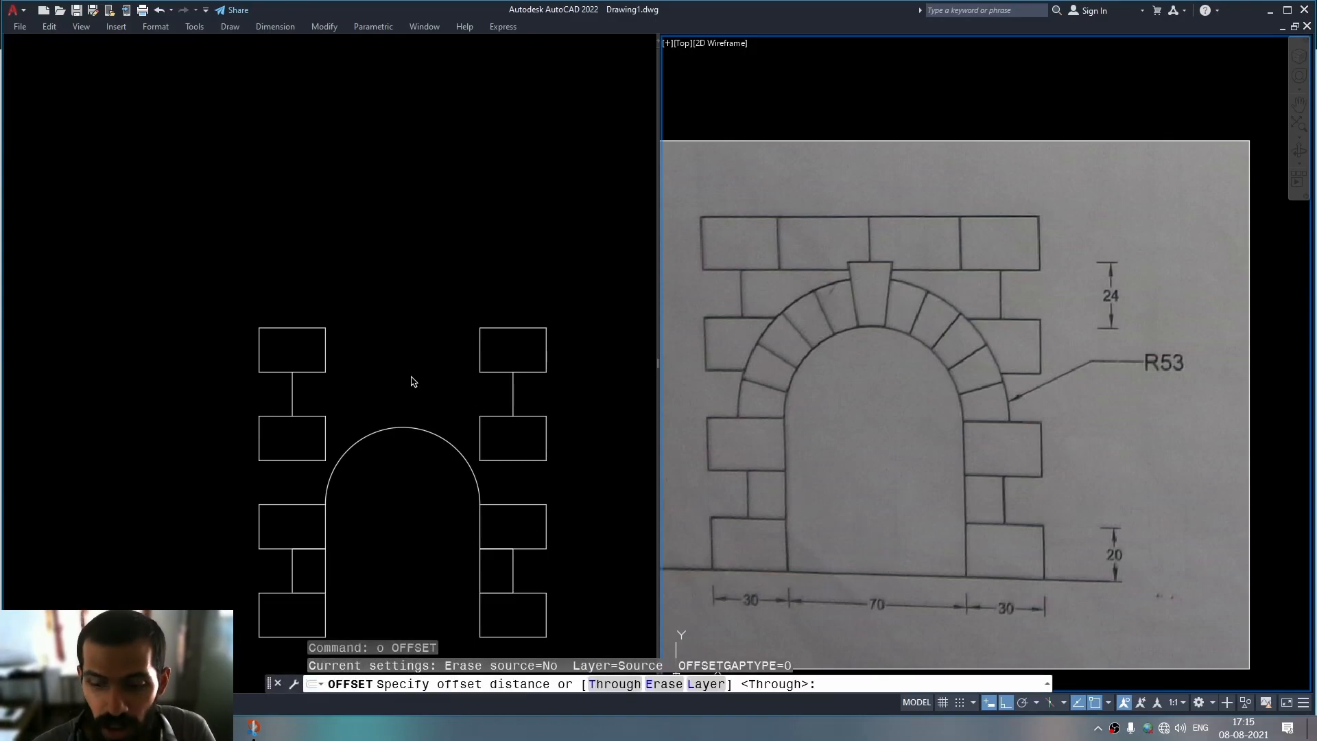
text(18)
key(Return)
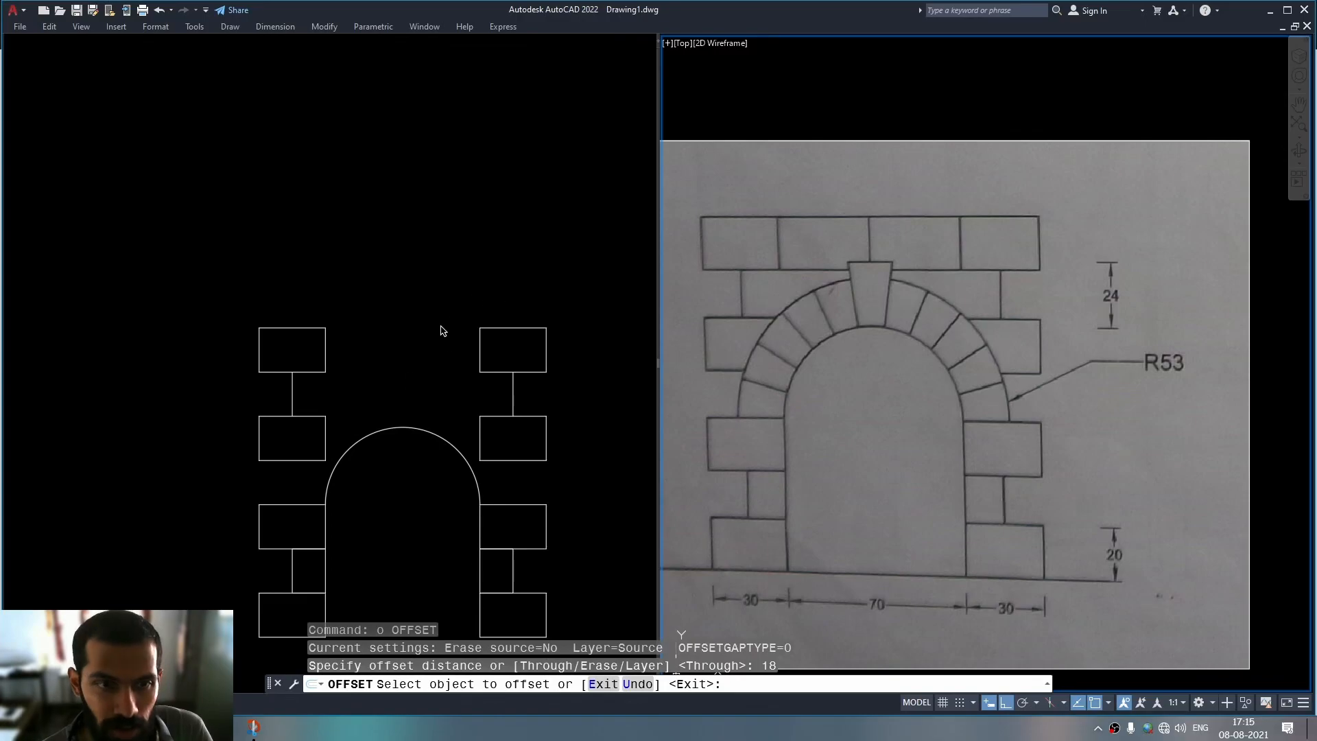
click(412, 417)
click(415, 429)
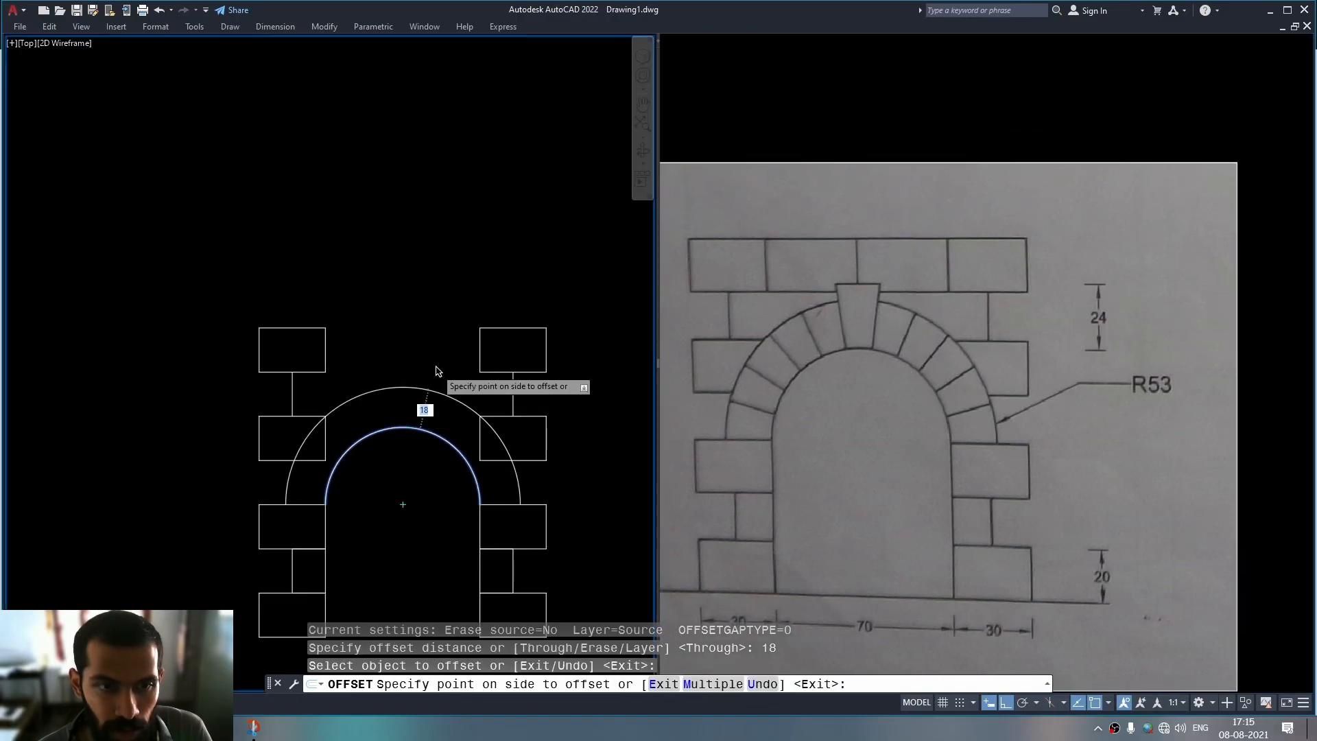
click(442, 374)
key(Escape)
key(Escape)
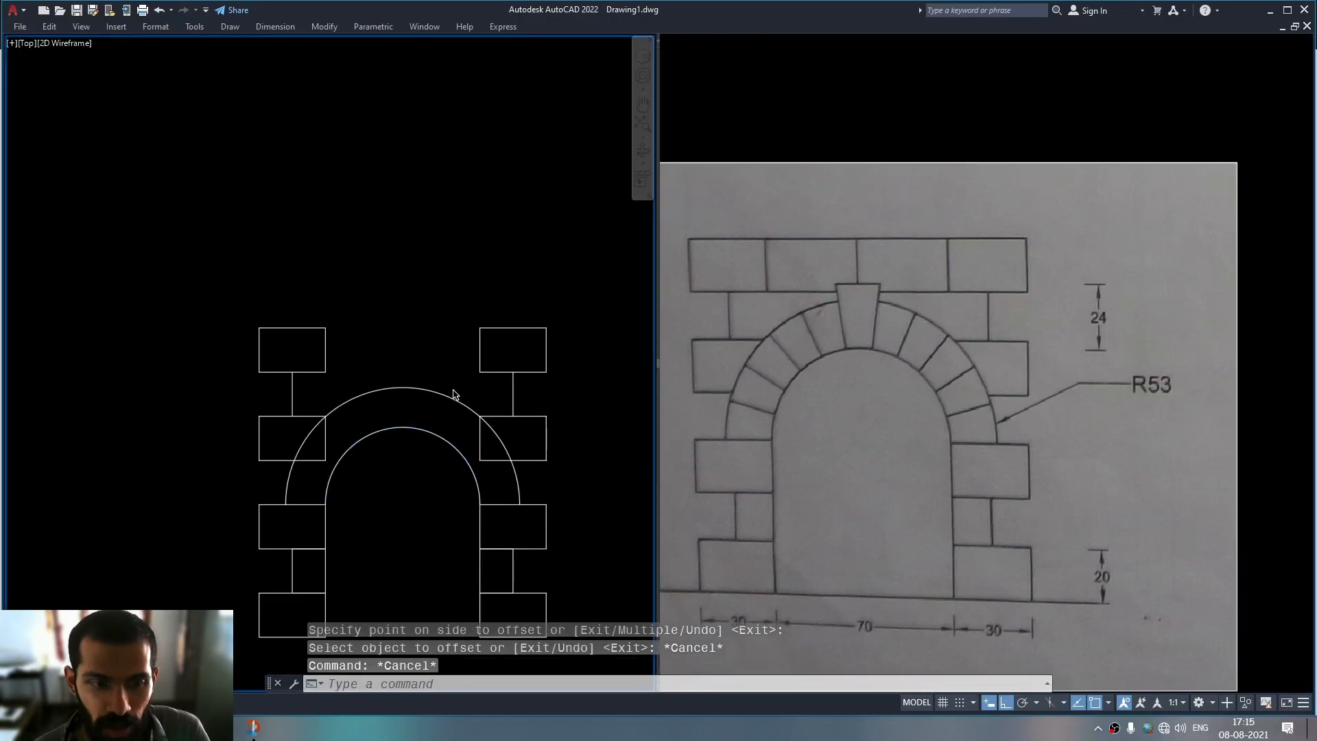
- Measure the radii of the inner and outer arcs
text(mea)
key(Return)
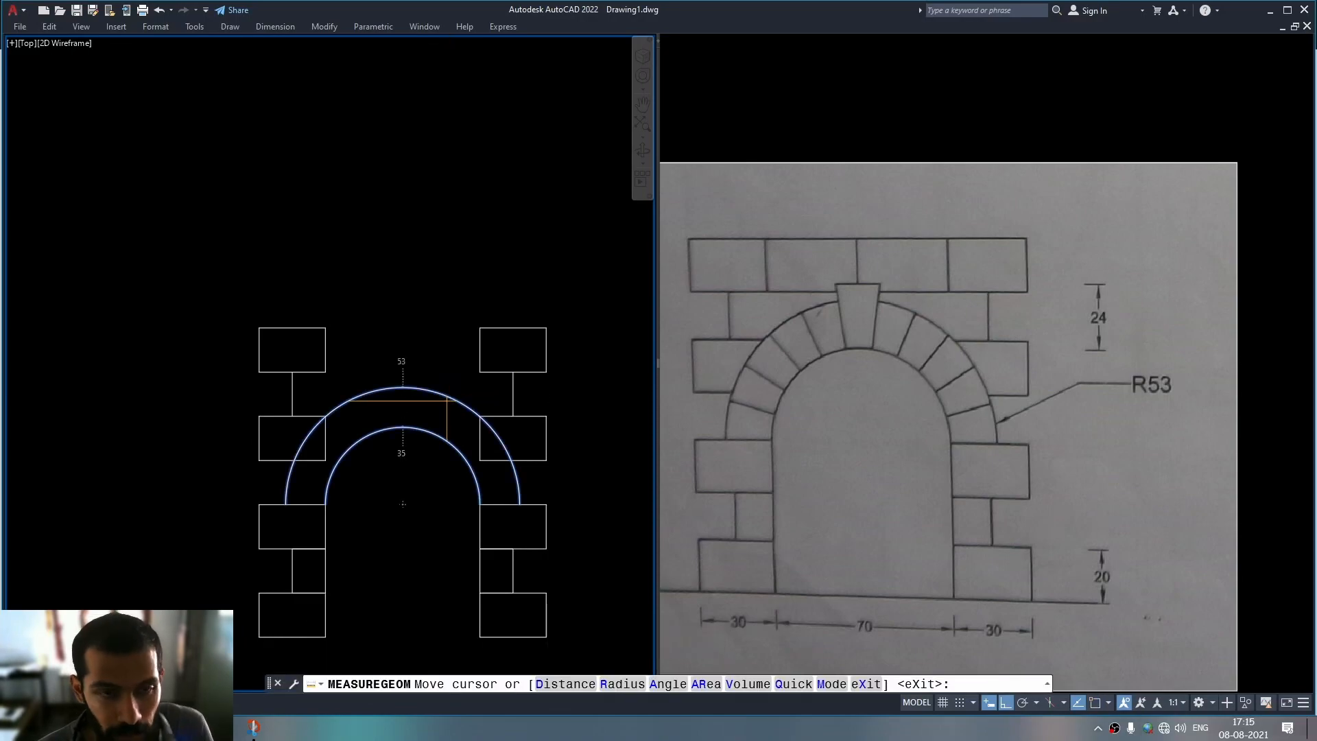
key(Escape)
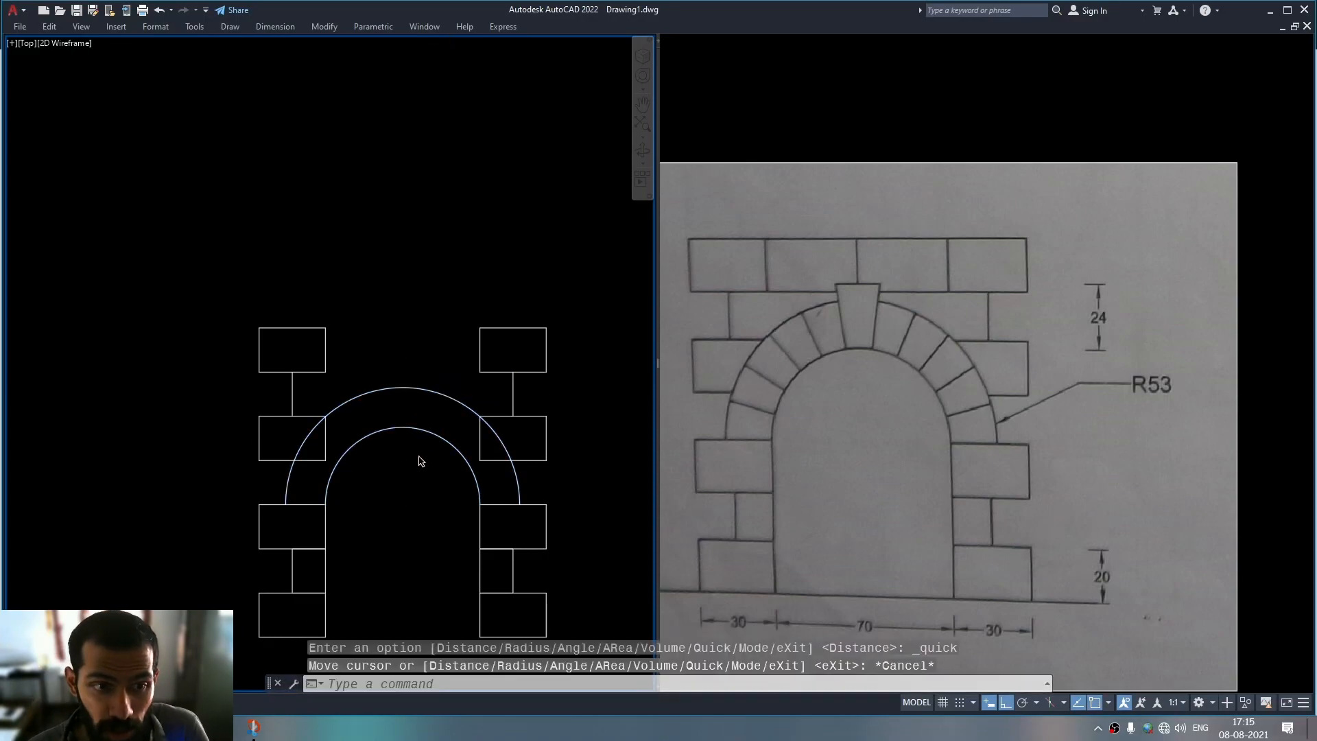
- Trim away the corners of the third full-width blocks that lie inside the outer arc on both sides
scroll(319, 487, up, 3)
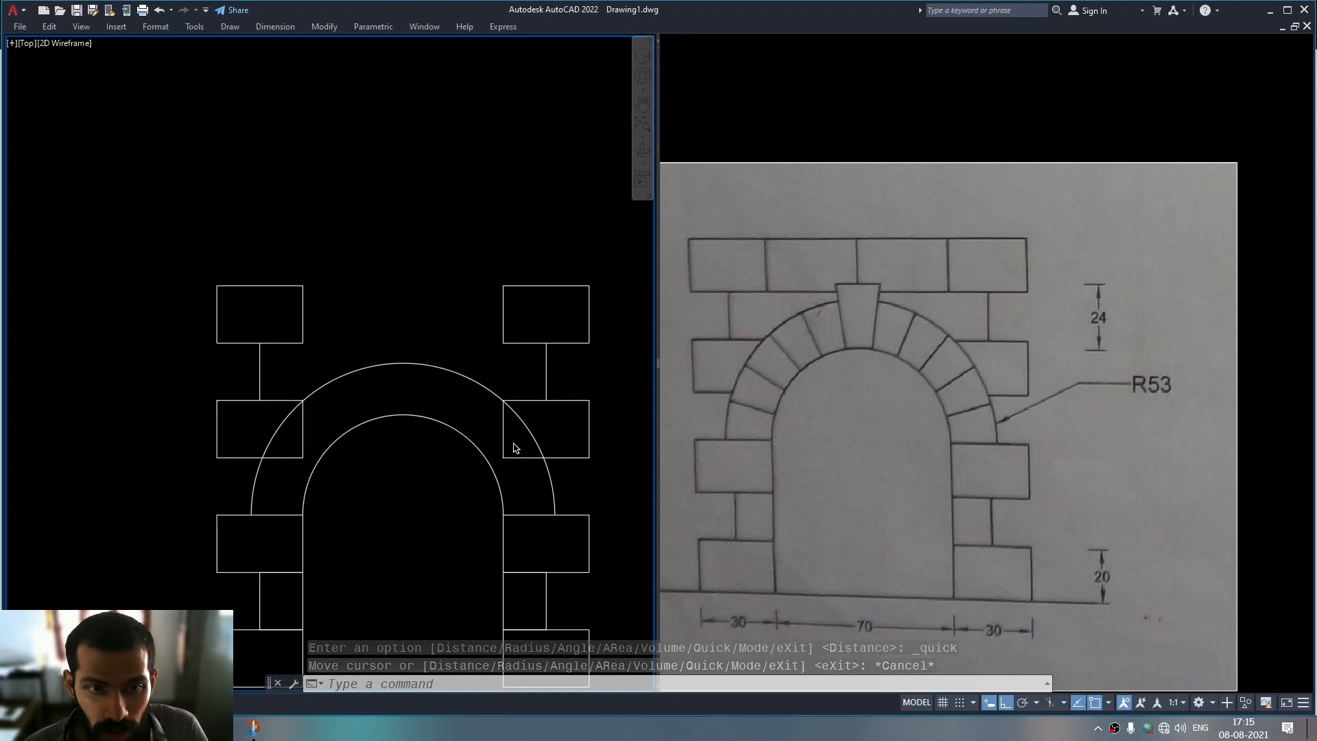
text(tr)
key(space)
drag(526, 472, 500, 443)
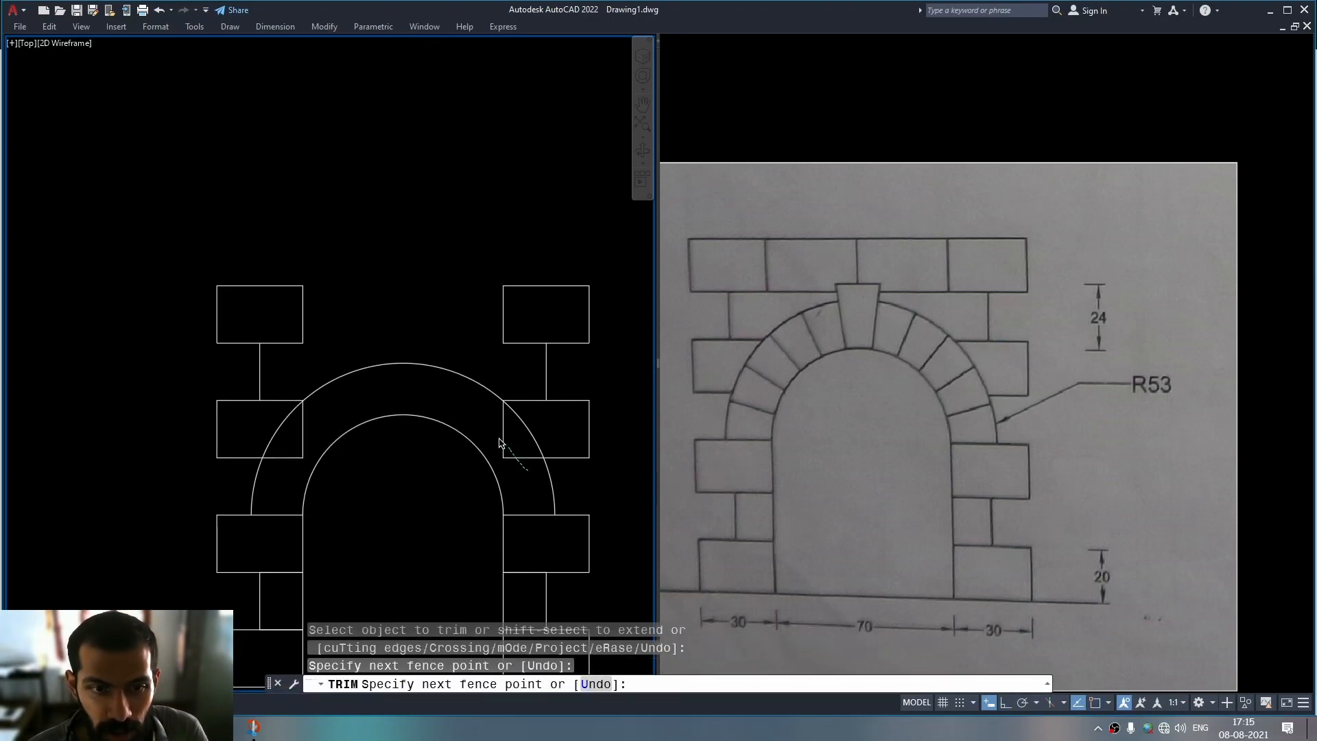
drag(325, 427, 292, 476)
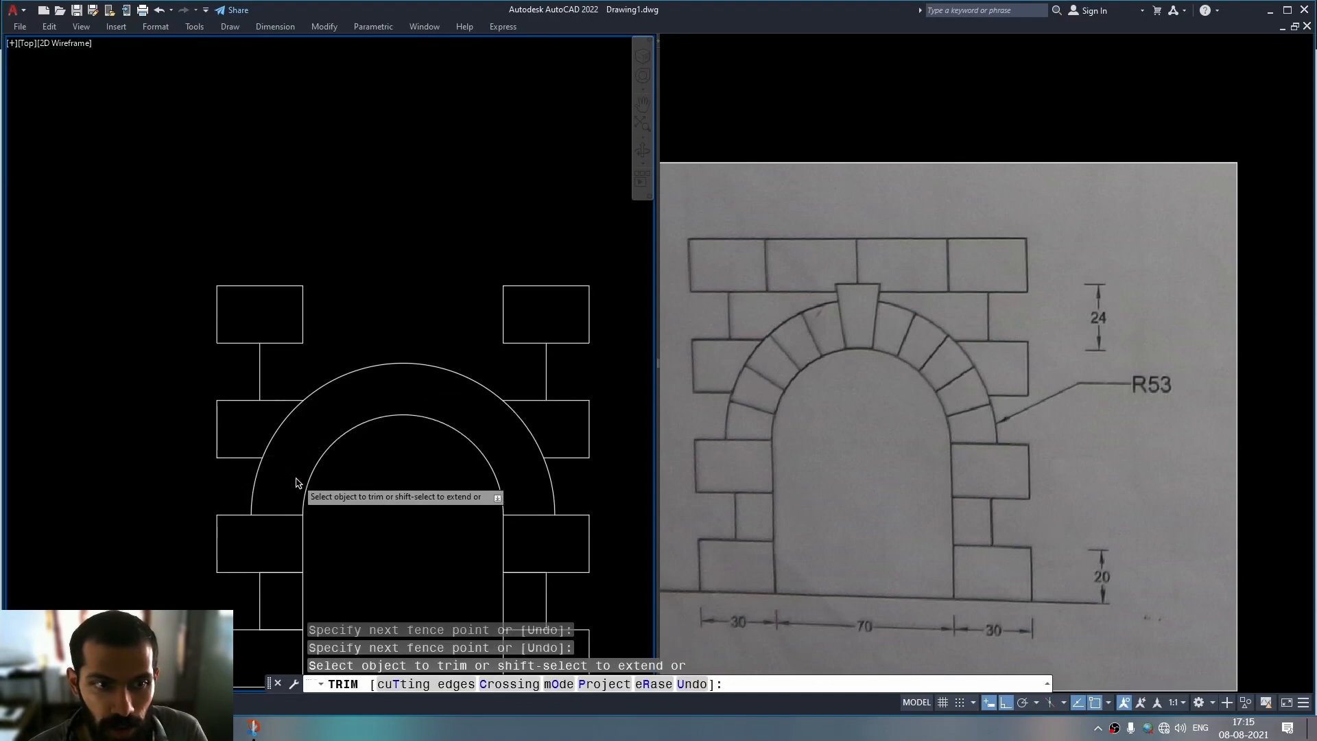
key(Escape)
middle_drag(375, 515, 384, 499)
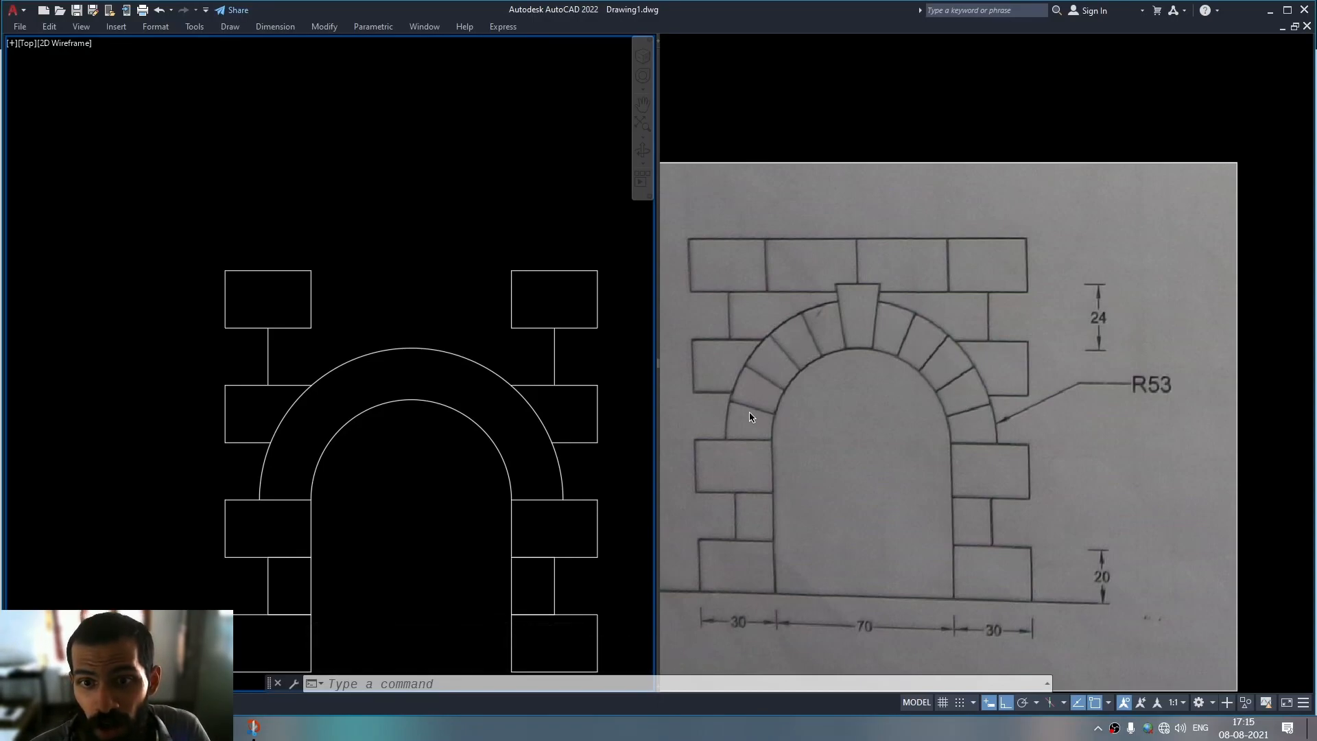
key(Escape)
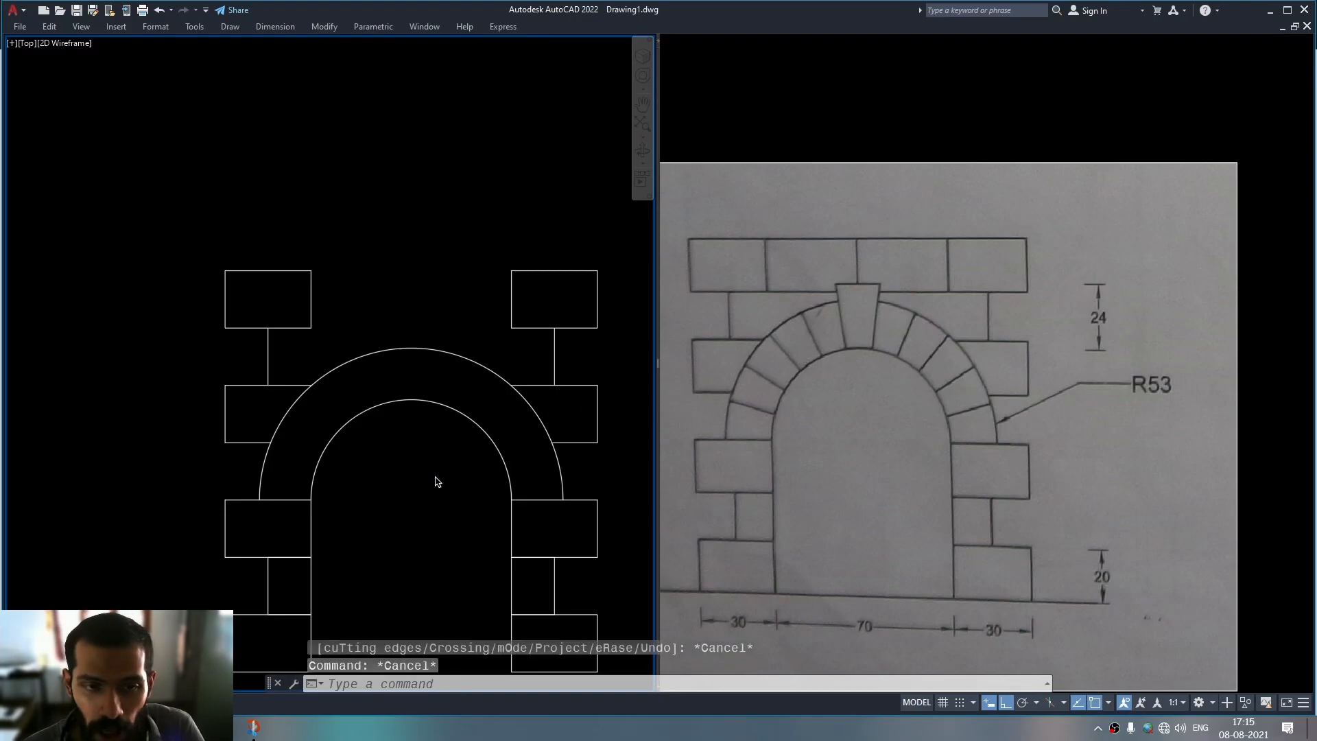
- Draw a horizontal line between the right ends of the inner and outer arcs, along the second block's upper edge
click(436, 481)
key(Escape)
scroll(434, 484, up, 1)
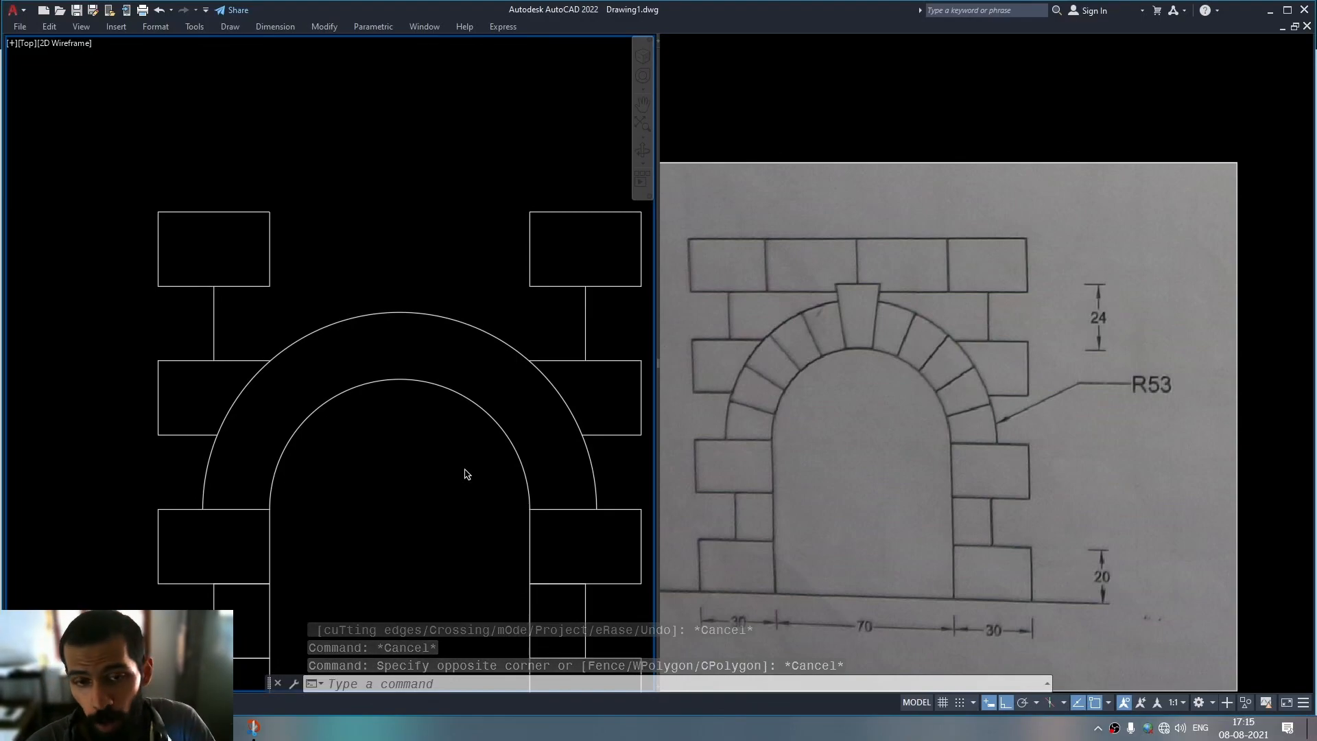
key(Escape)
text(l)
key(Return)
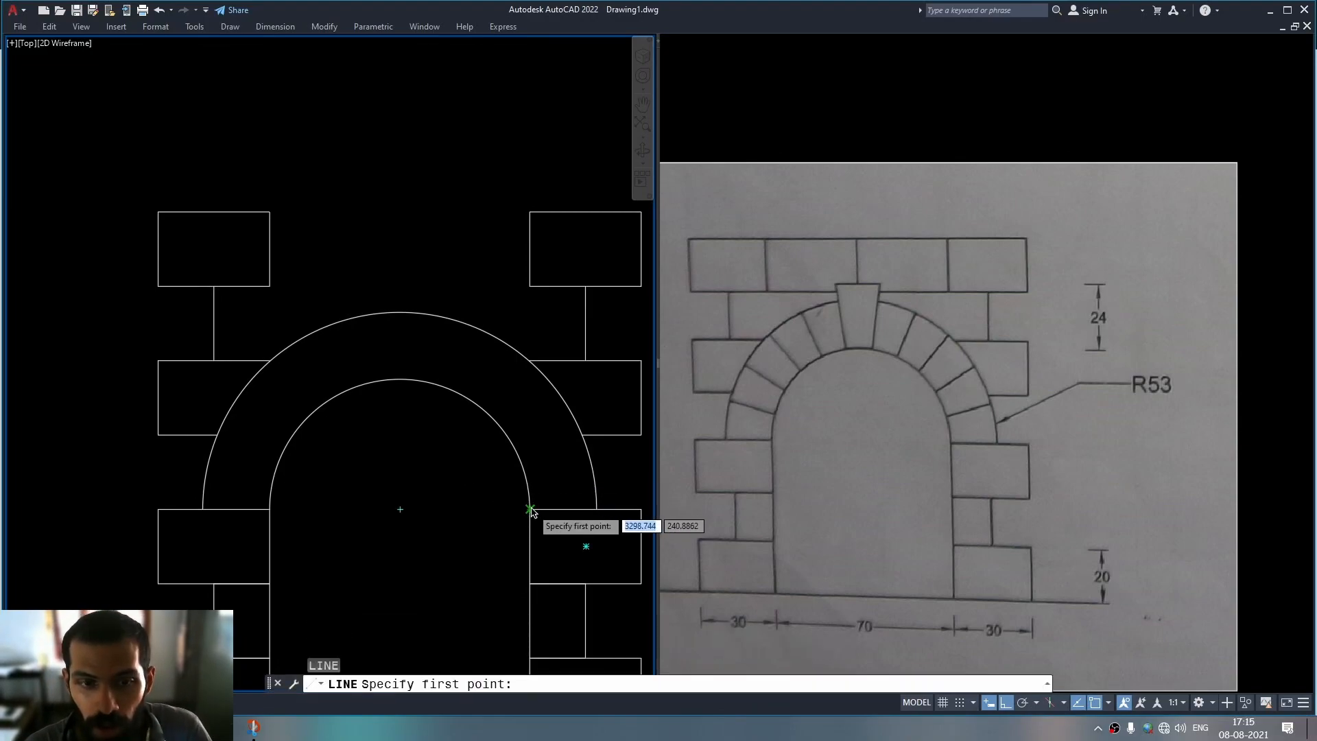
click(529, 508)
click(583, 516)
key(Escape)
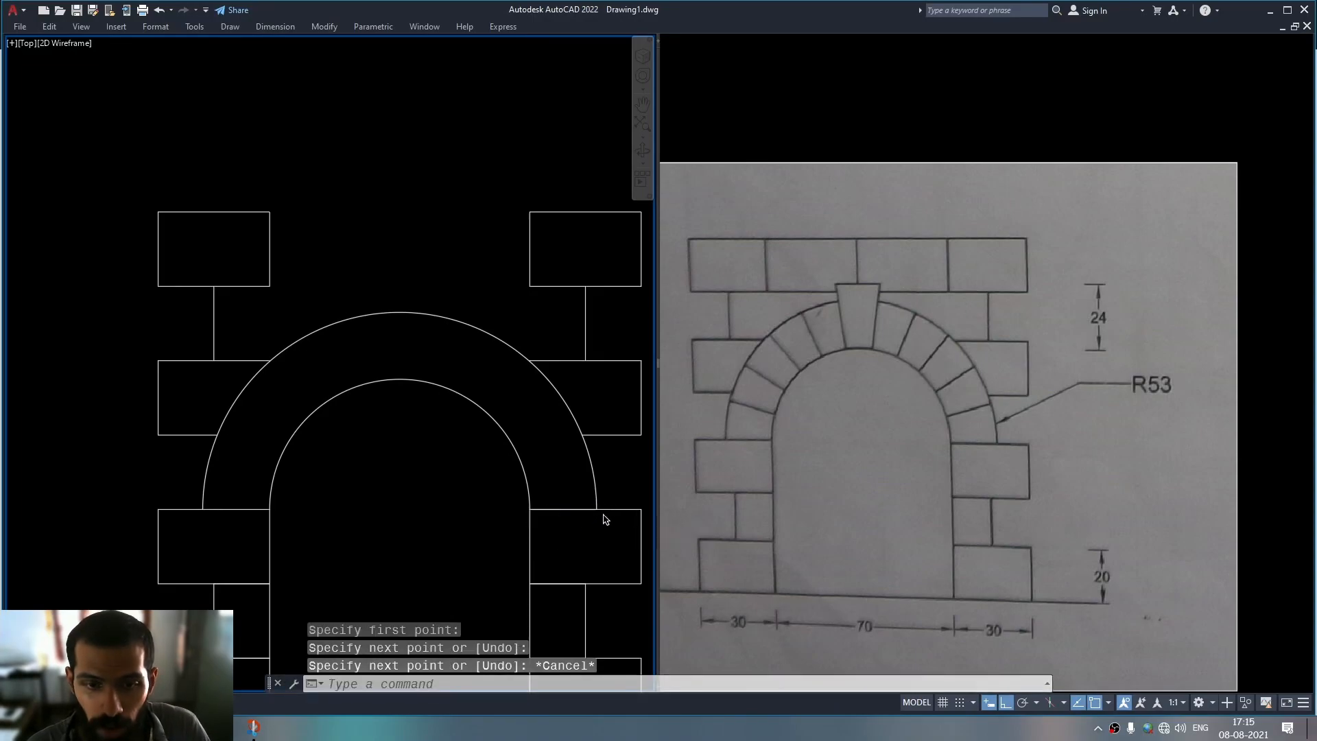
click(580, 514)
key(Escape)
click(625, 513)
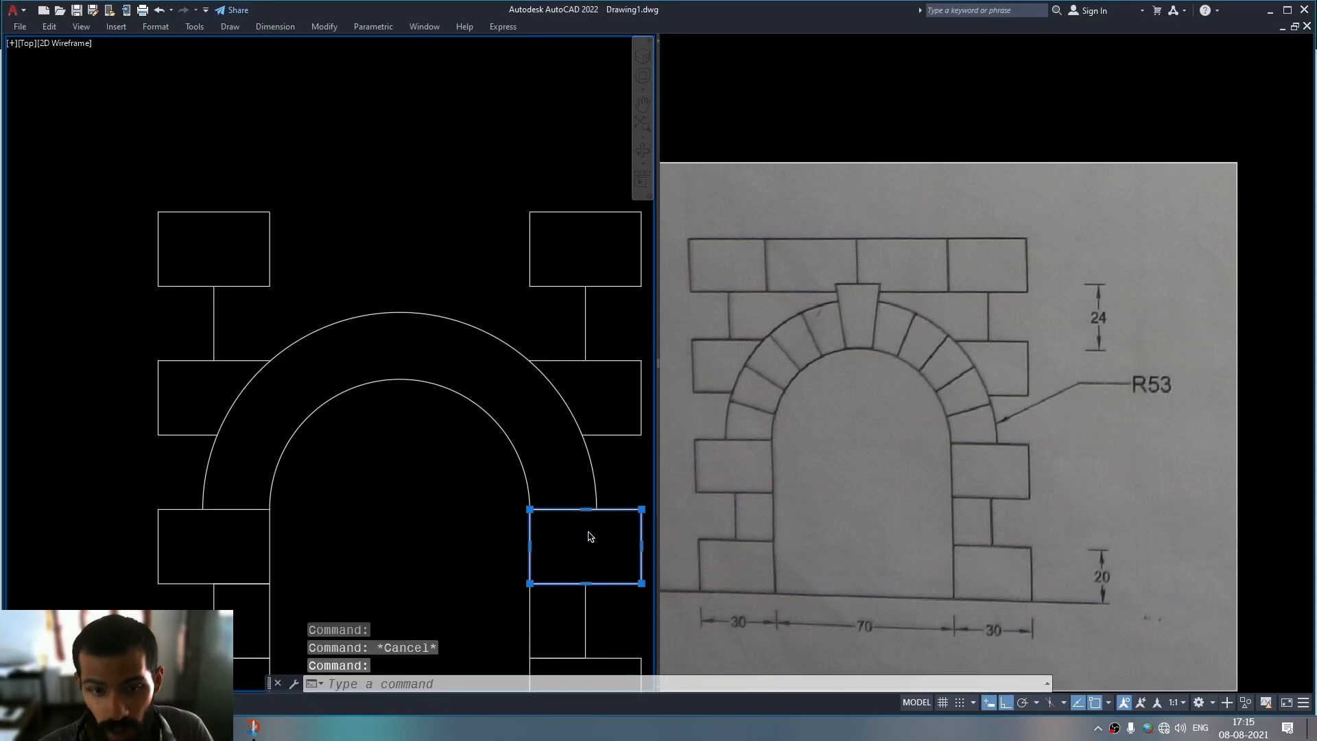
key(Escape)
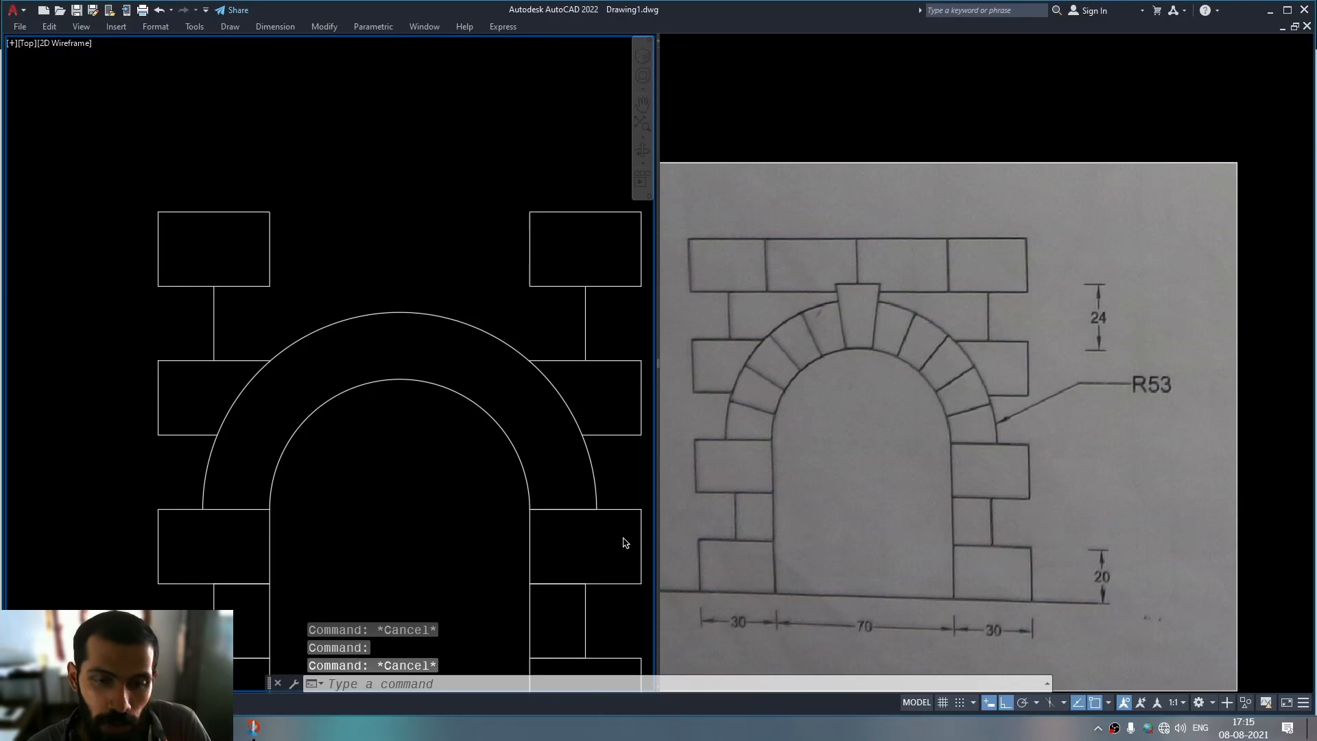
- Create a path array of the short line between the arc ends, using the inner arc as the path curve
click(572, 512)
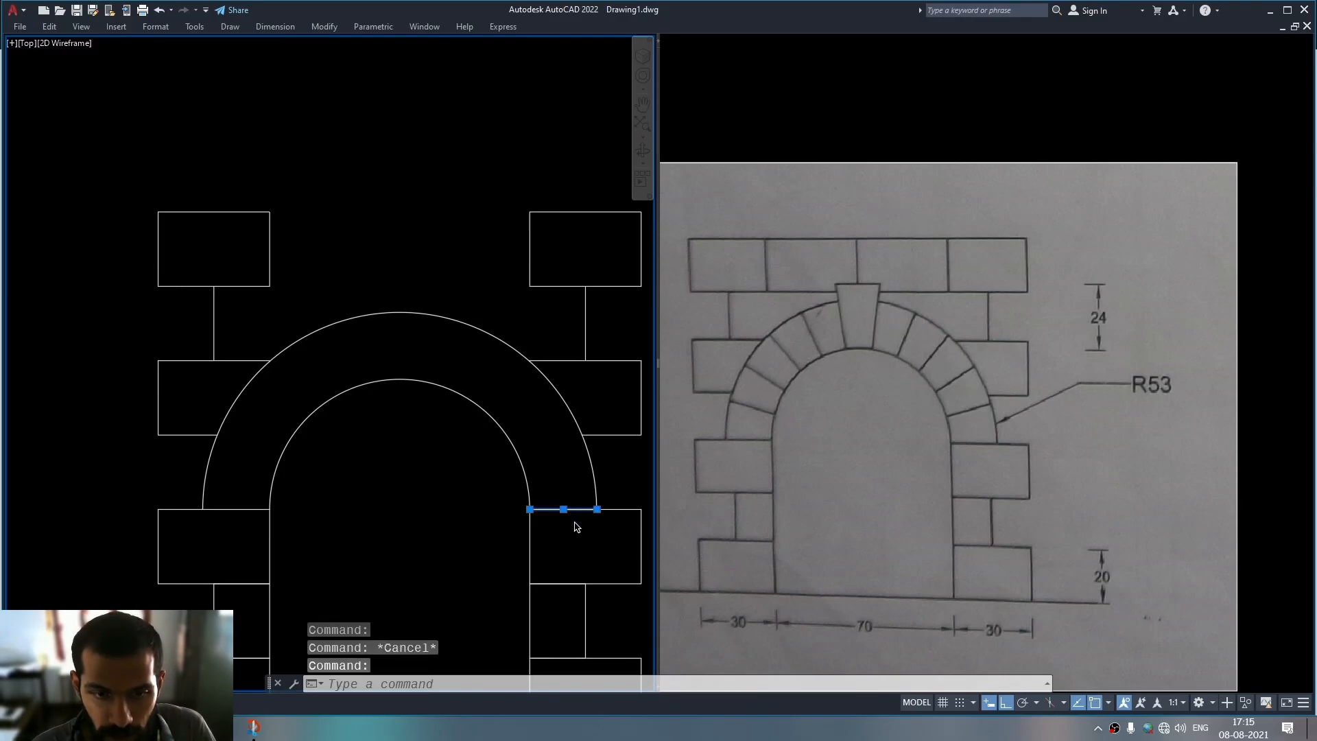
text(ar)
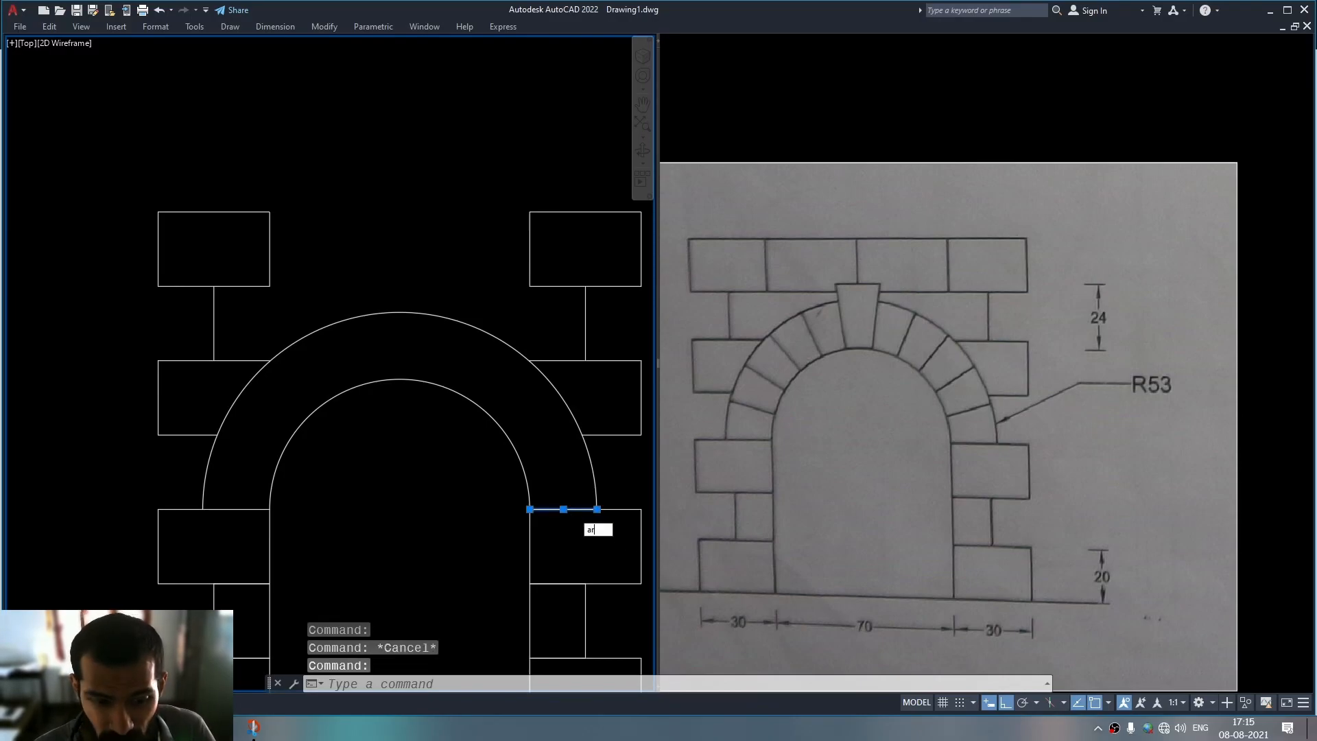
text(ayp)
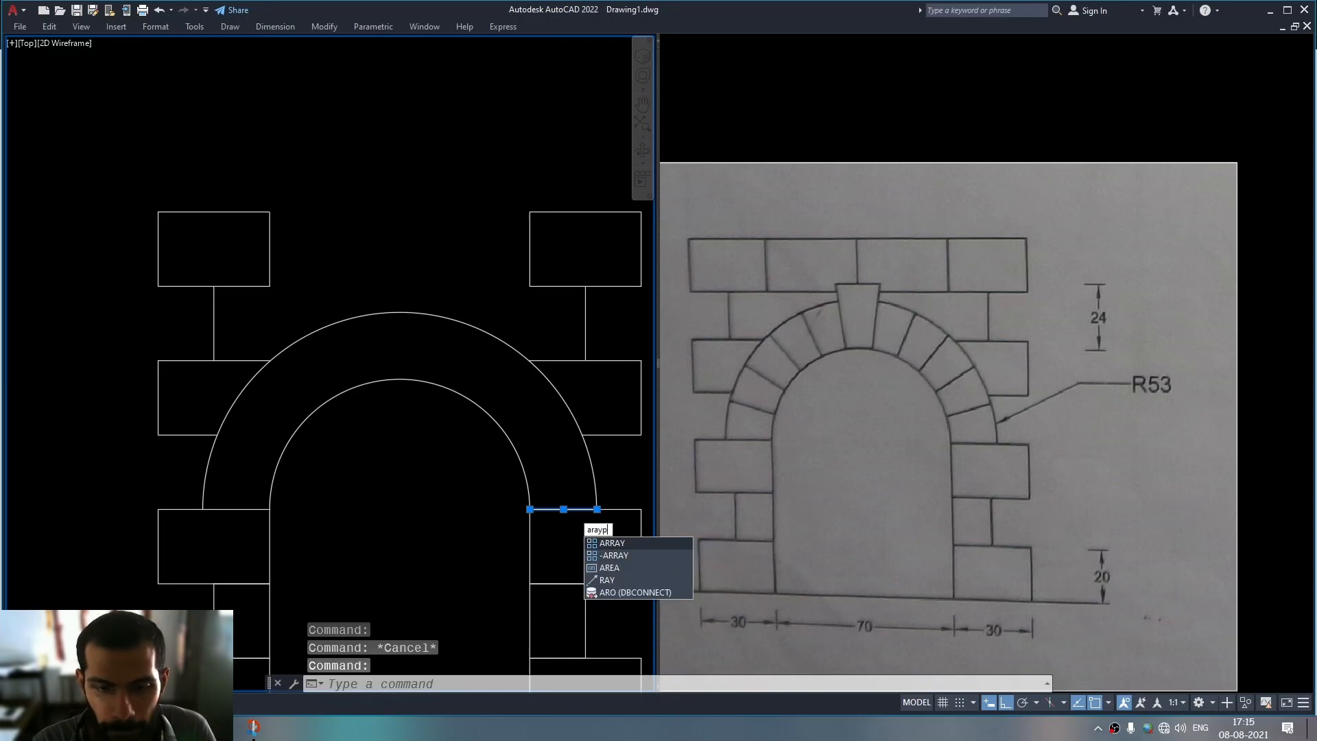
key(Down)
key(Down)
key(Down)
key(Return)
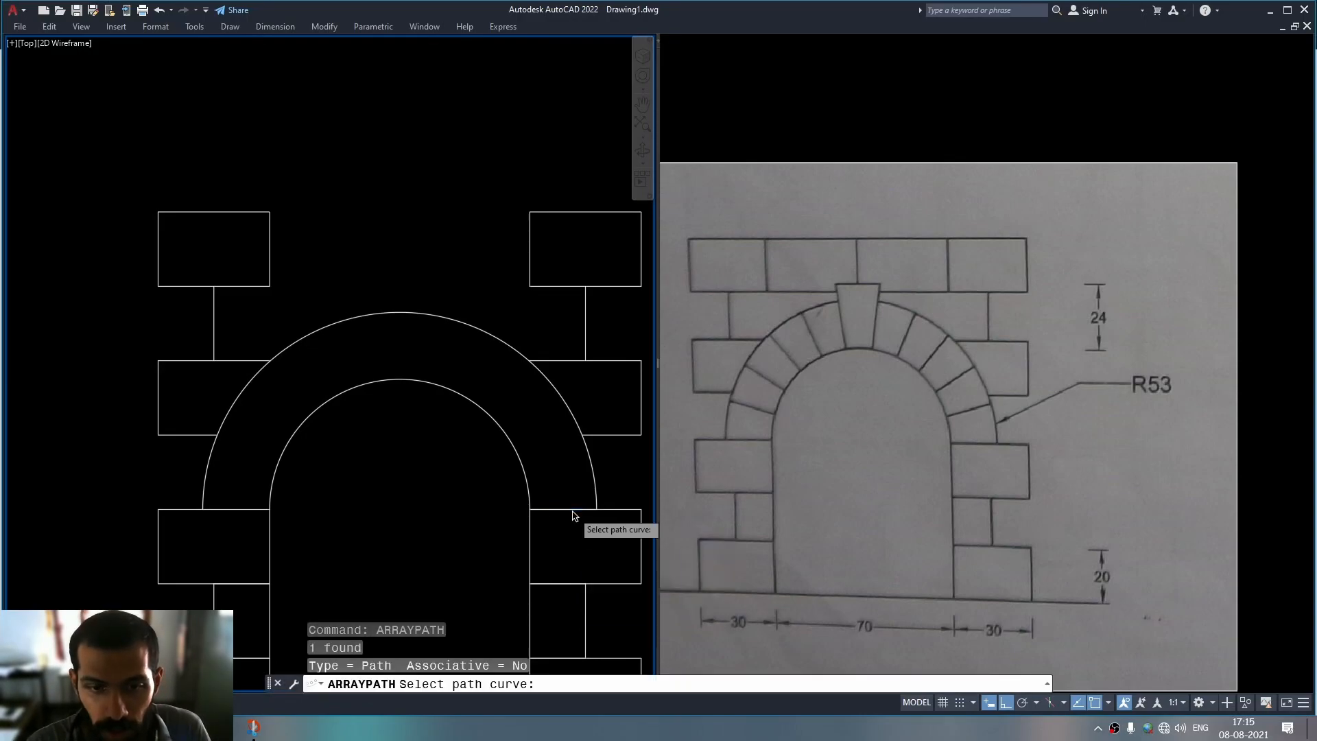
click(503, 441)
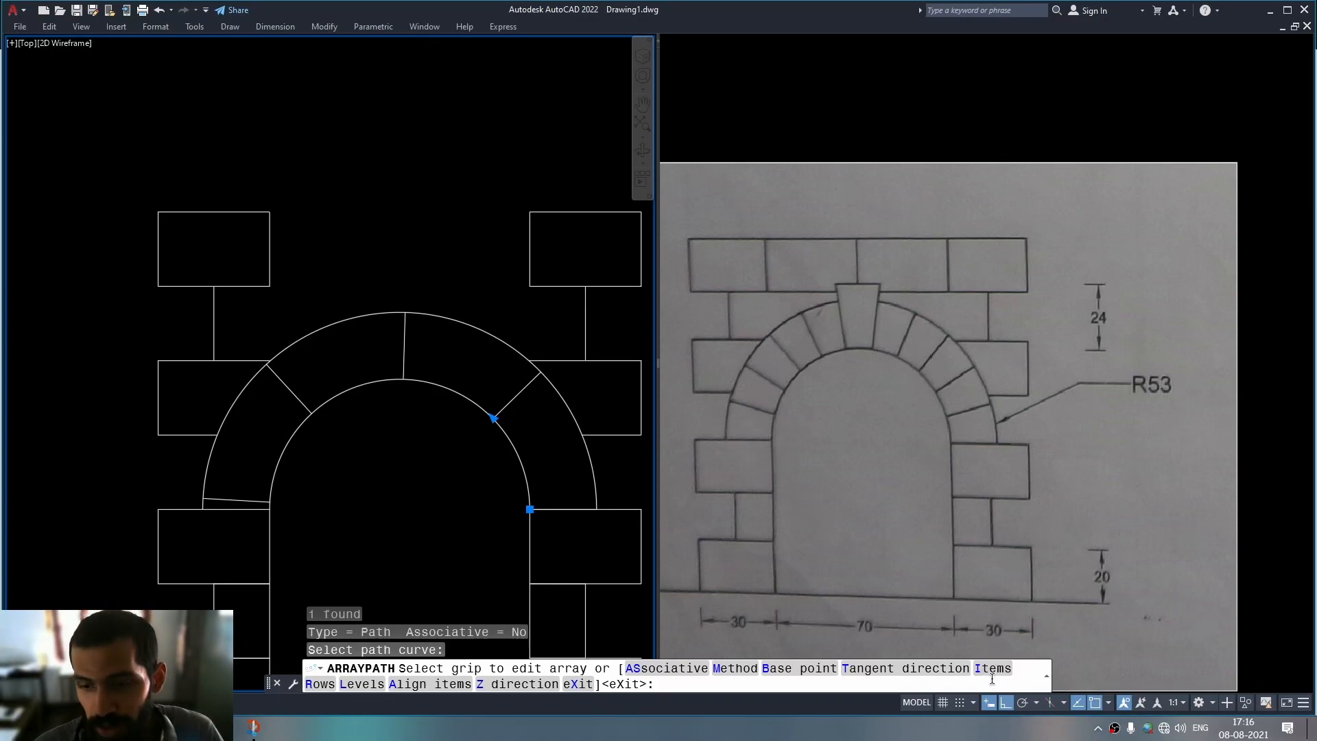
- Set the path array's method to Divide with 12 items along the arch, and finish the array
click(724, 671)
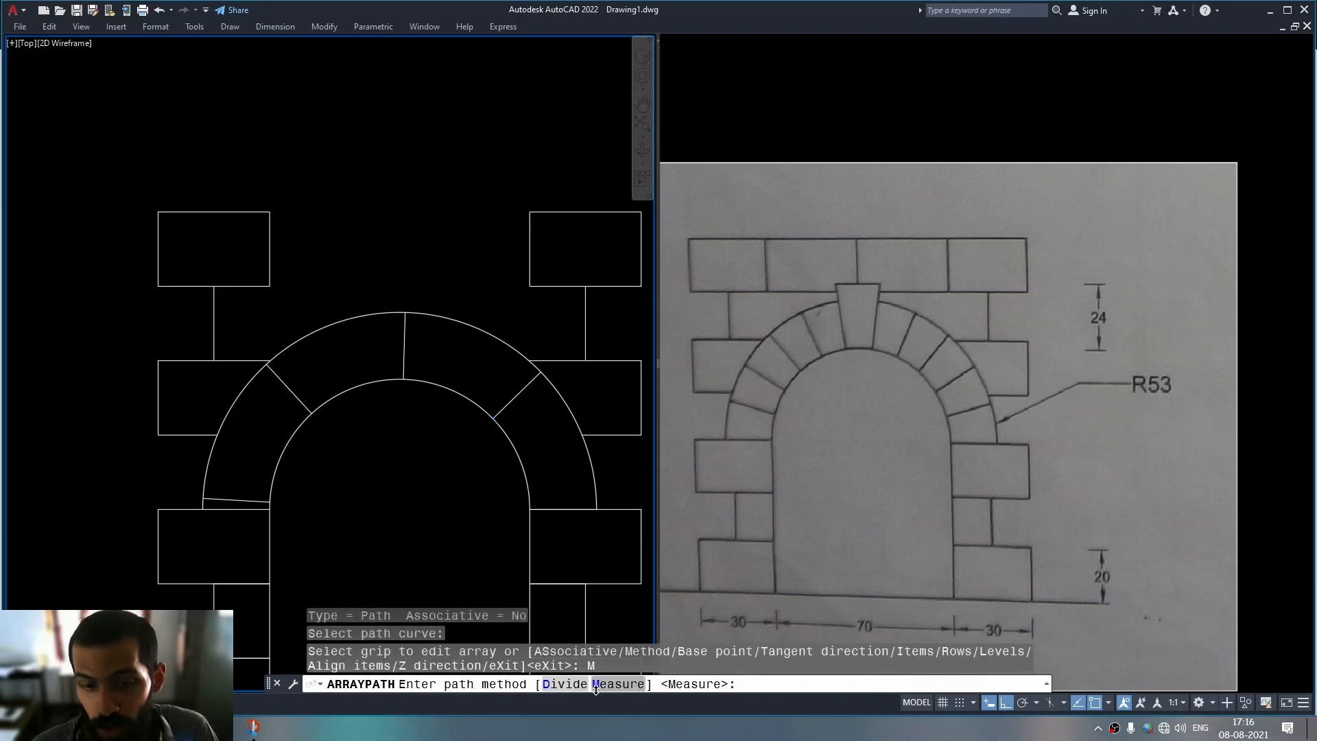
click(565, 683)
click(990, 671)
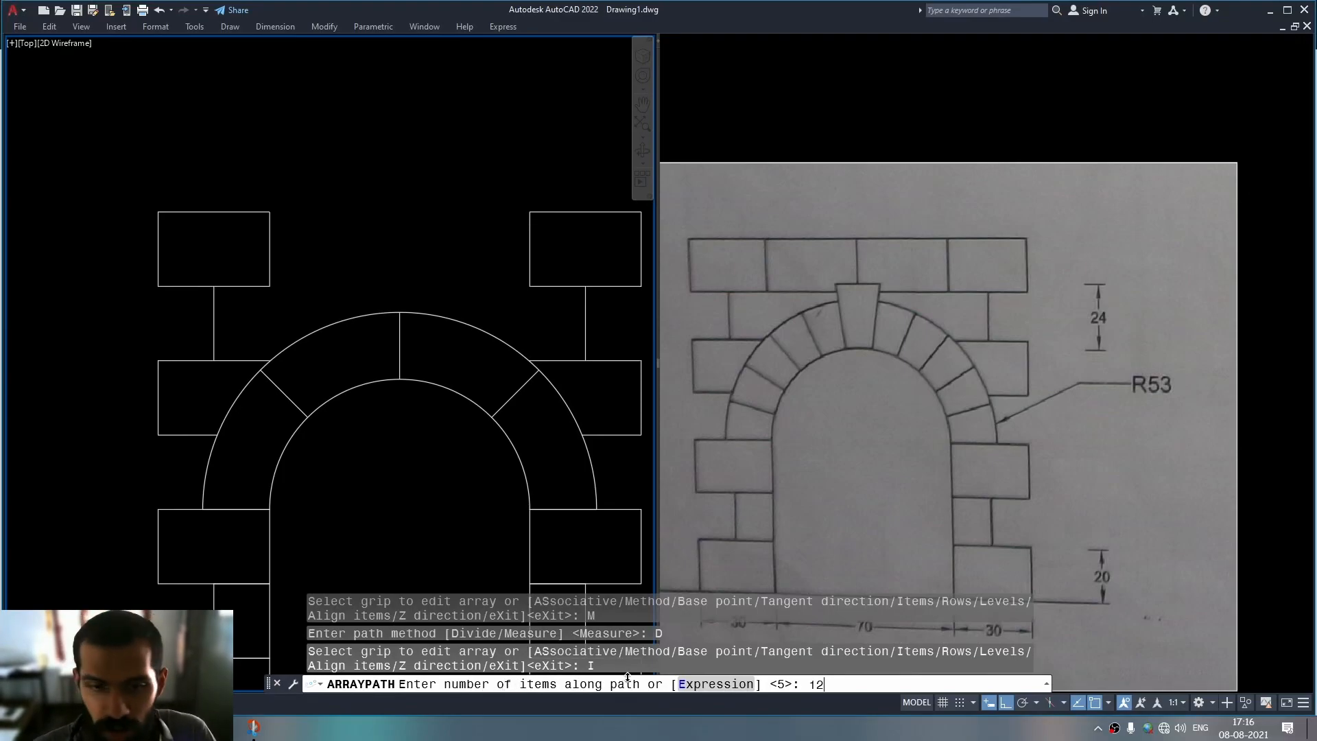
text(12)
key(Return)
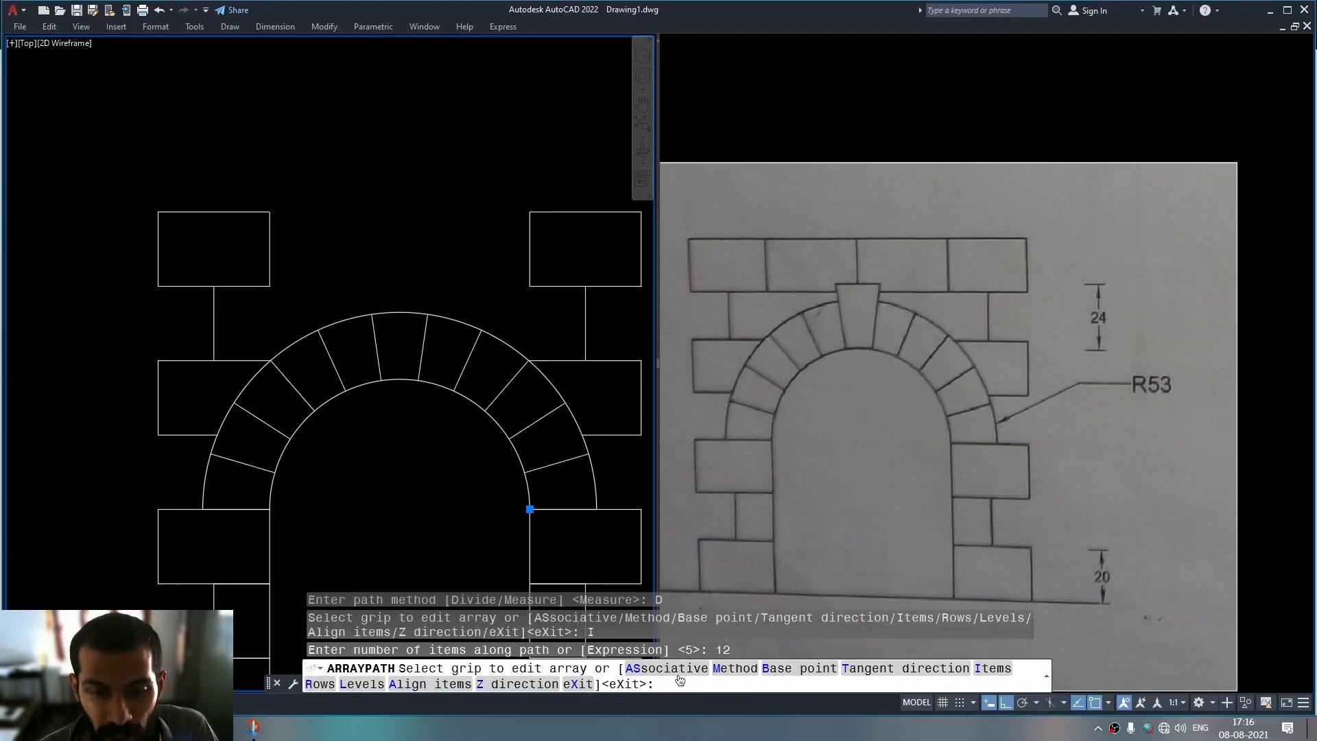
click(631, 669)
click(625, 687)
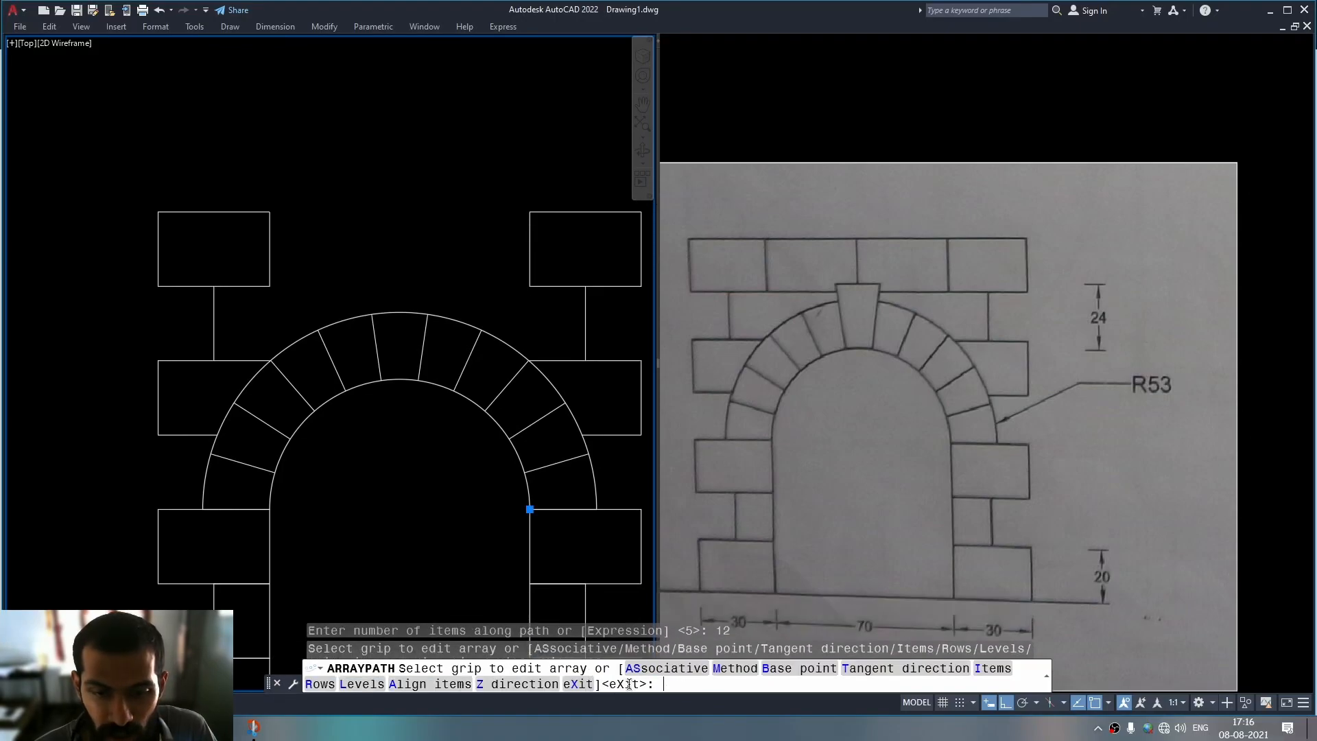
click(580, 684)
key(Escape)
key(Escape)
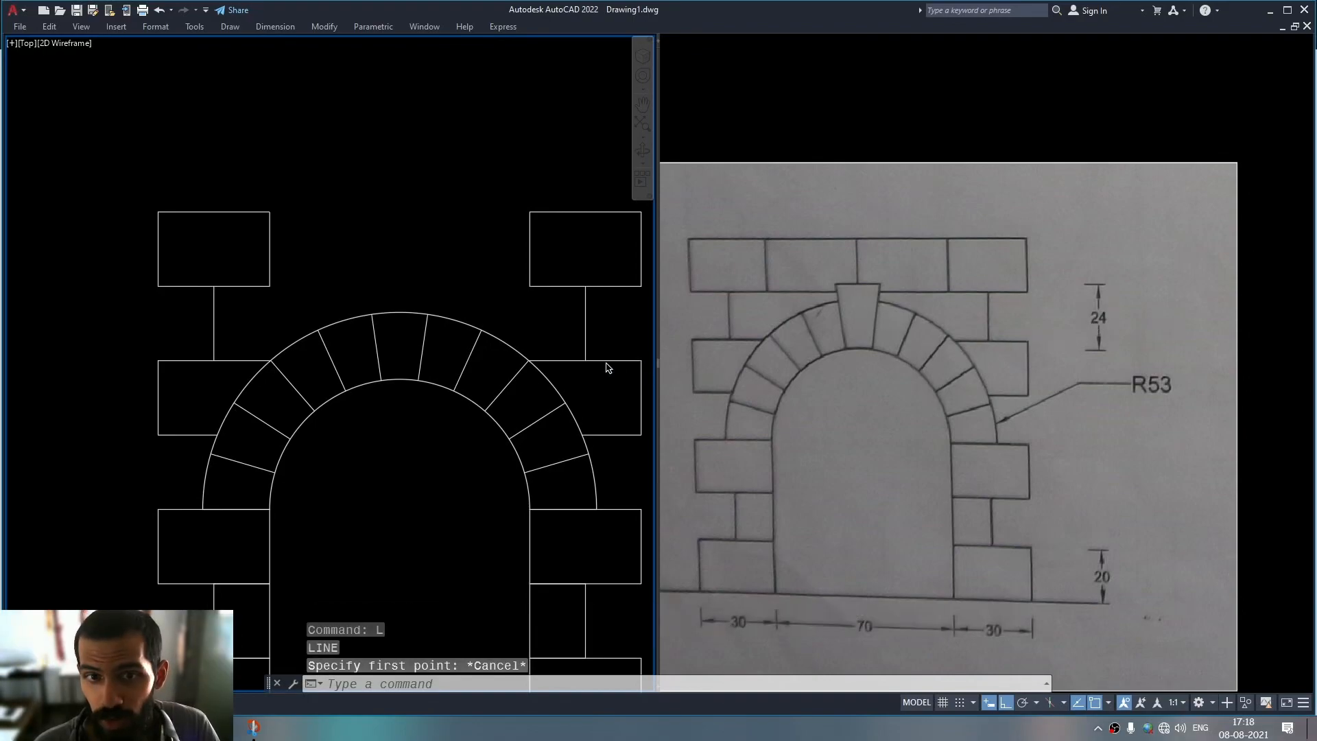
- Draw a 24-unit vertical line up from the right third block's upper edge, continued by a horizontal line leftward past the arch crown
click(573, 361)
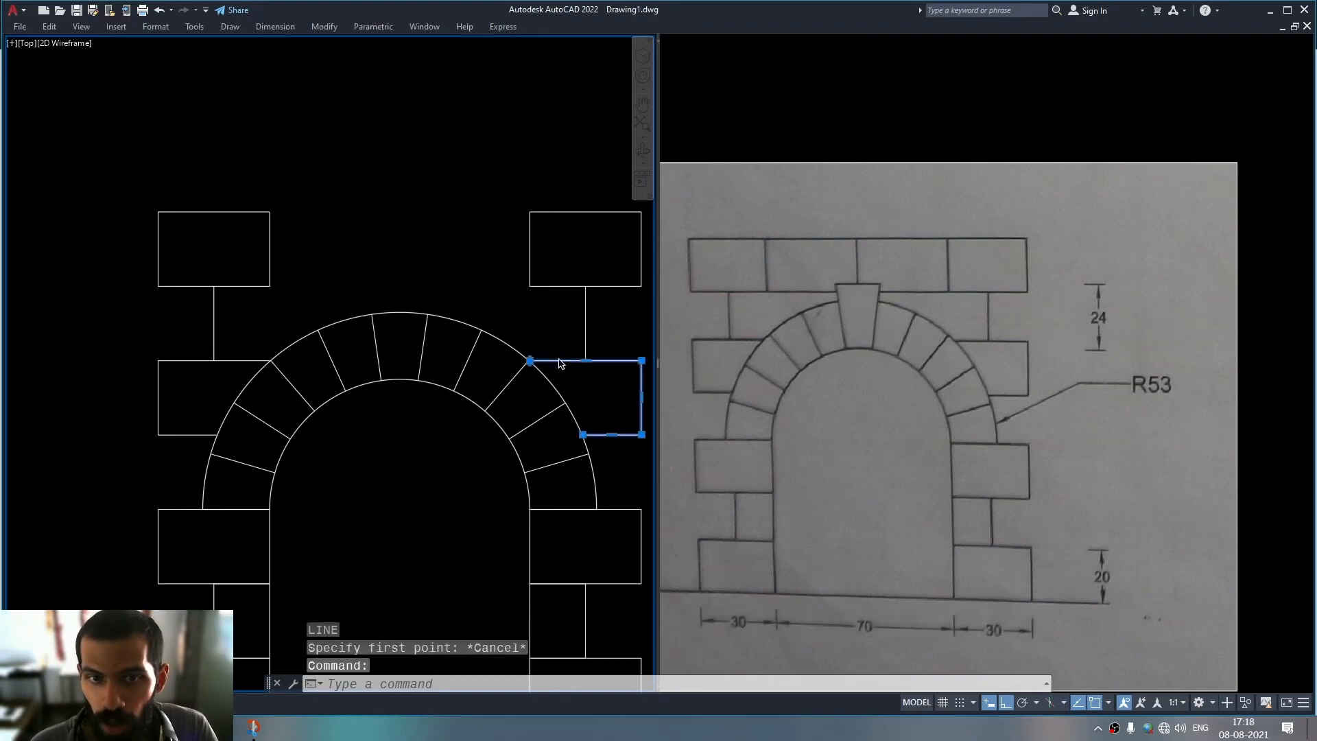
key(Escape)
text(l)
key(Return)
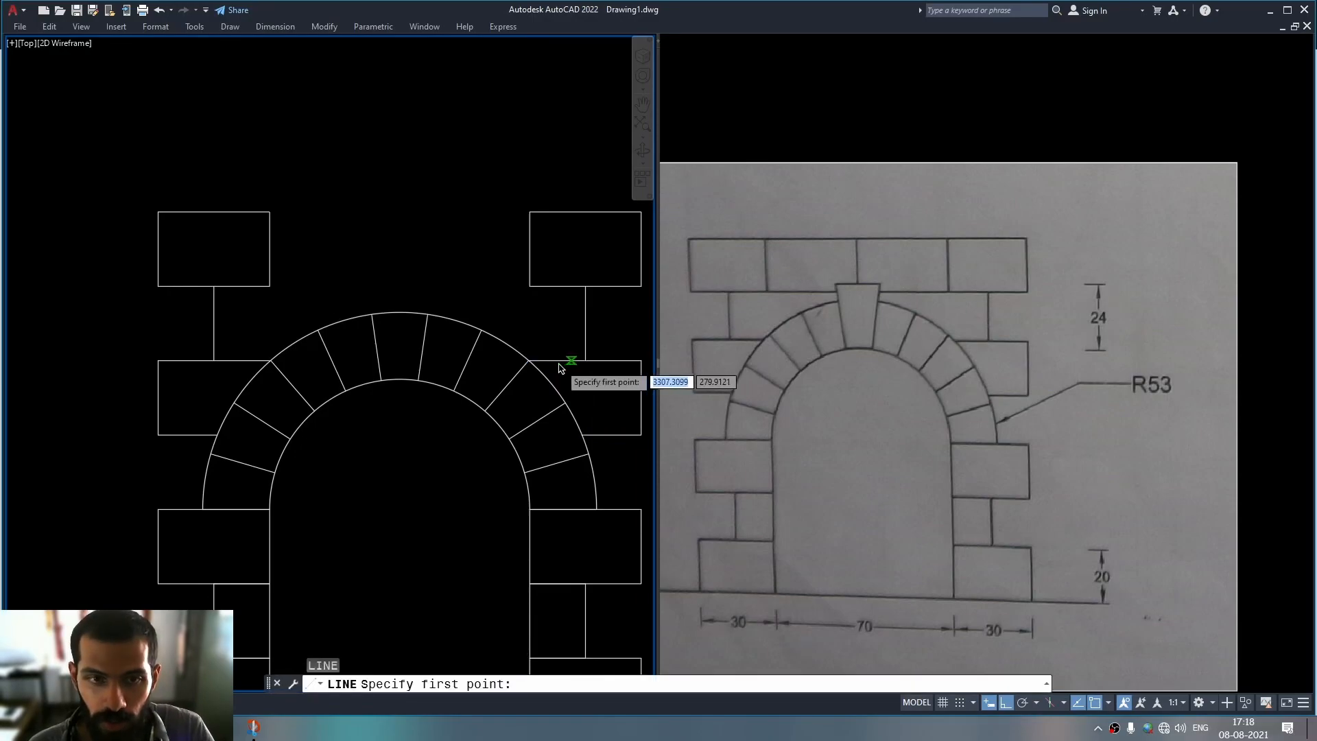
click(550, 361)
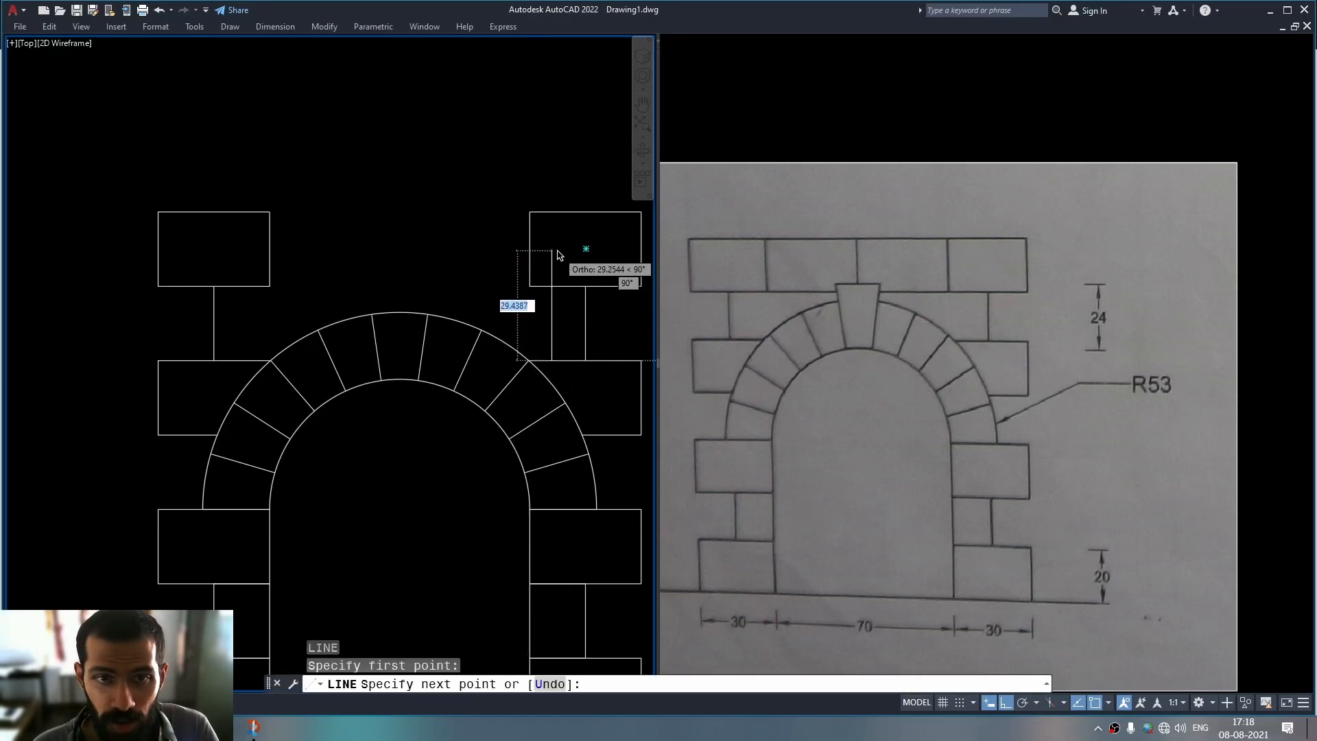
text(24)
key(Return)
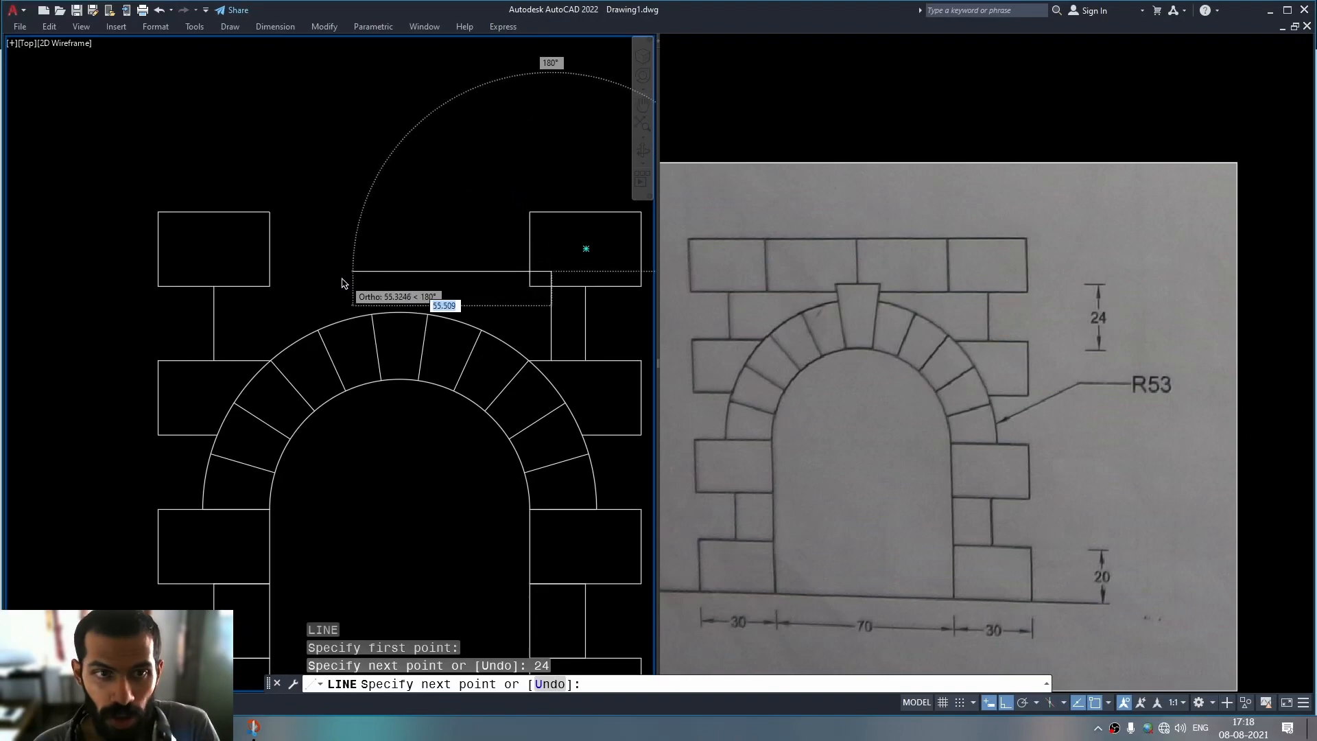
click(330, 281)
key(Escape)
- Extend the two middle divider lines of the arch up to the horizontal line above the crown
middle_drag(401, 288, 411, 303)
text(ex)
key(Return)
click(448, 337)
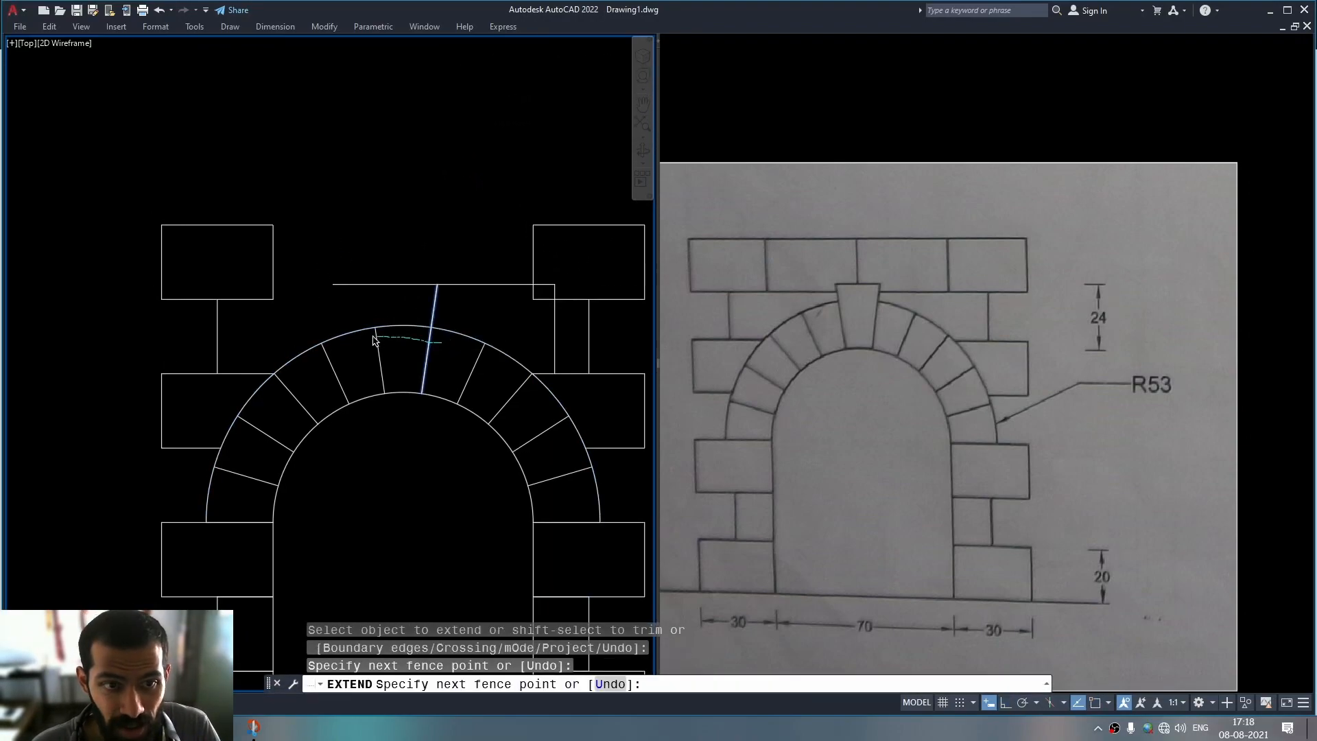
click(373, 343)
key(Return)
- Trim the horizontal line and outer arc to the keystone outline and remove the vertical construction line
mouse_move(398, 344)
shift+mouse_down()
mouse_move(410, 304)
mouse_move(374, 263)
mouse_move(518, 310)
shift+mouse_up()
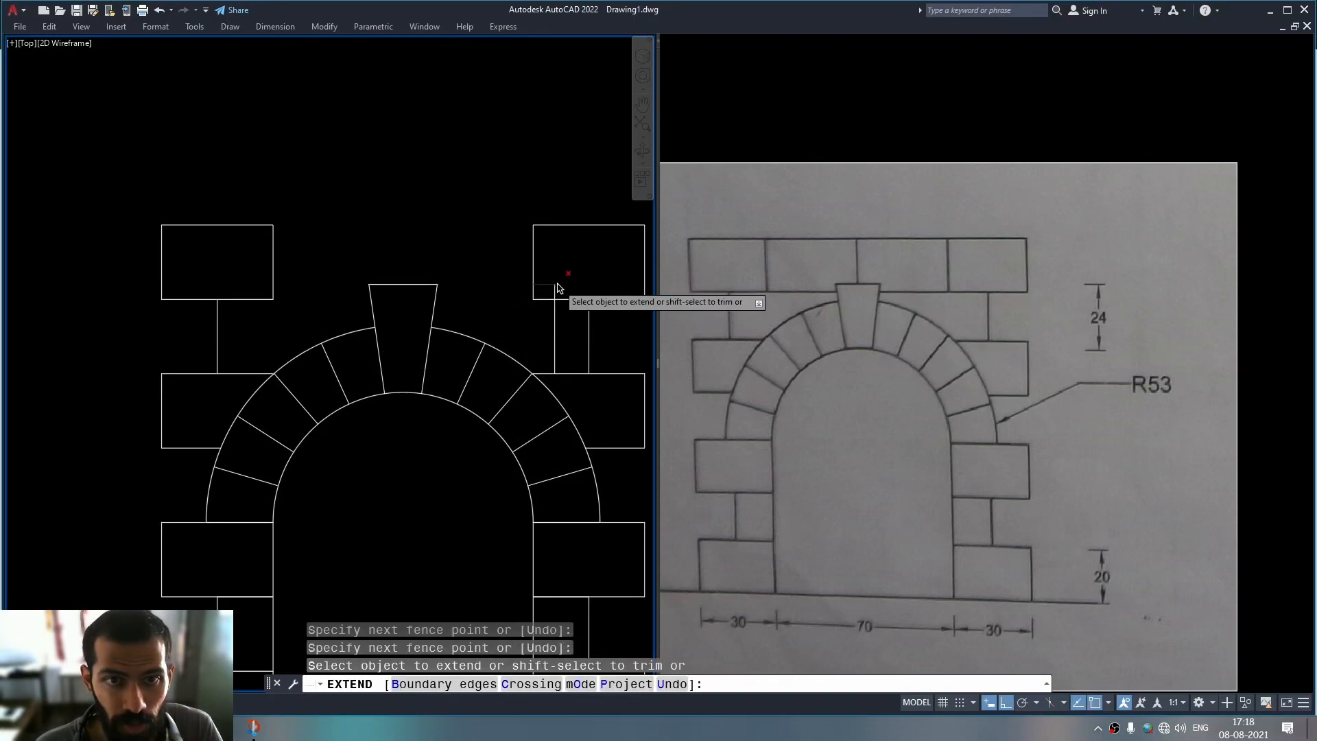
shift+click(555, 335)
key(Escape)
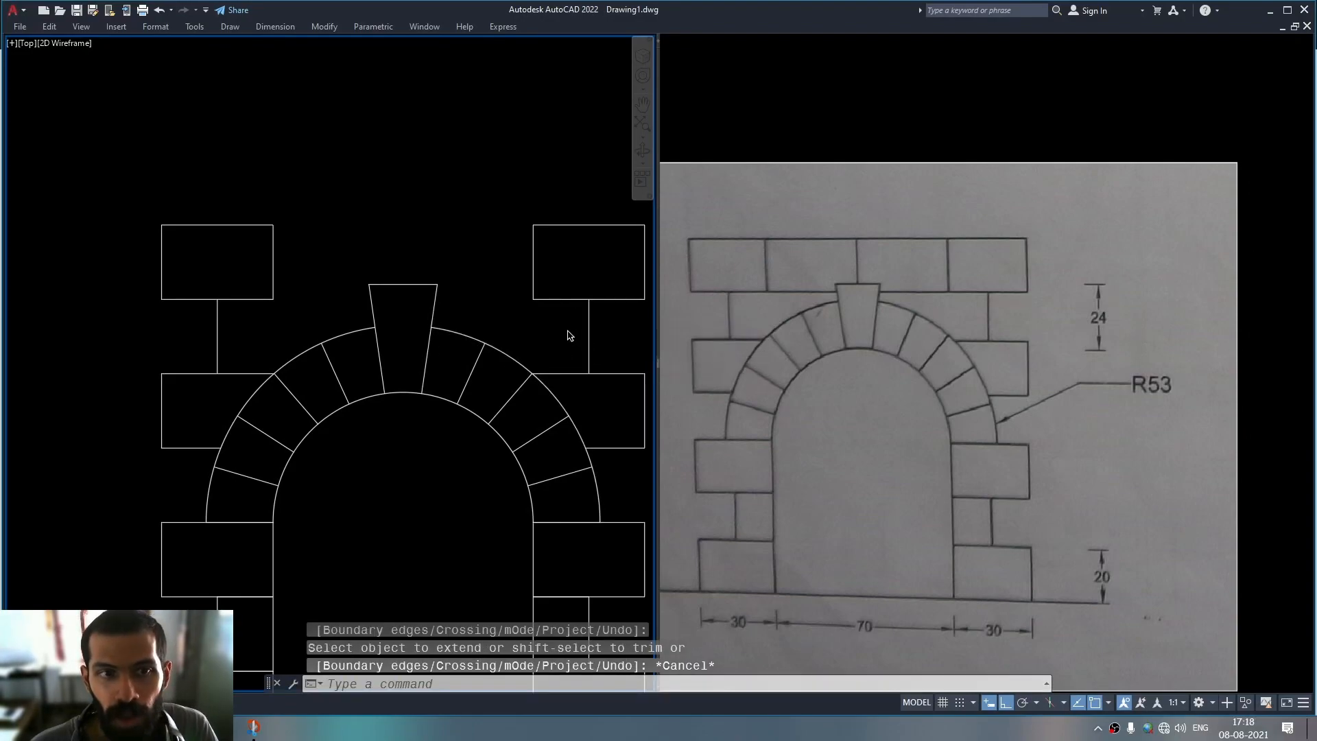
- Draw a line joining the inner bottom corners of the two top blocks and trim the part inside the keystone
middle_drag(570, 336, 583, 363)
text(l)
key(Return)
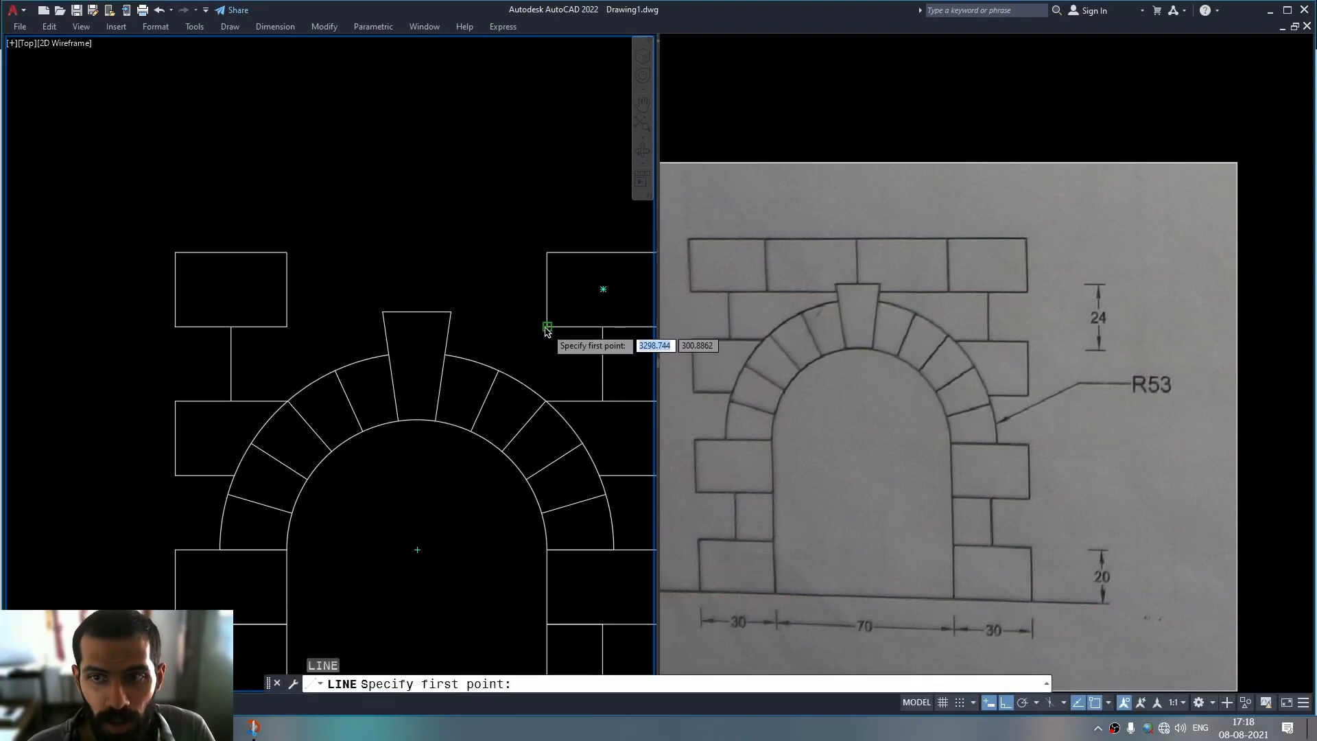
click(546, 327)
click(287, 327)
key(Escape)
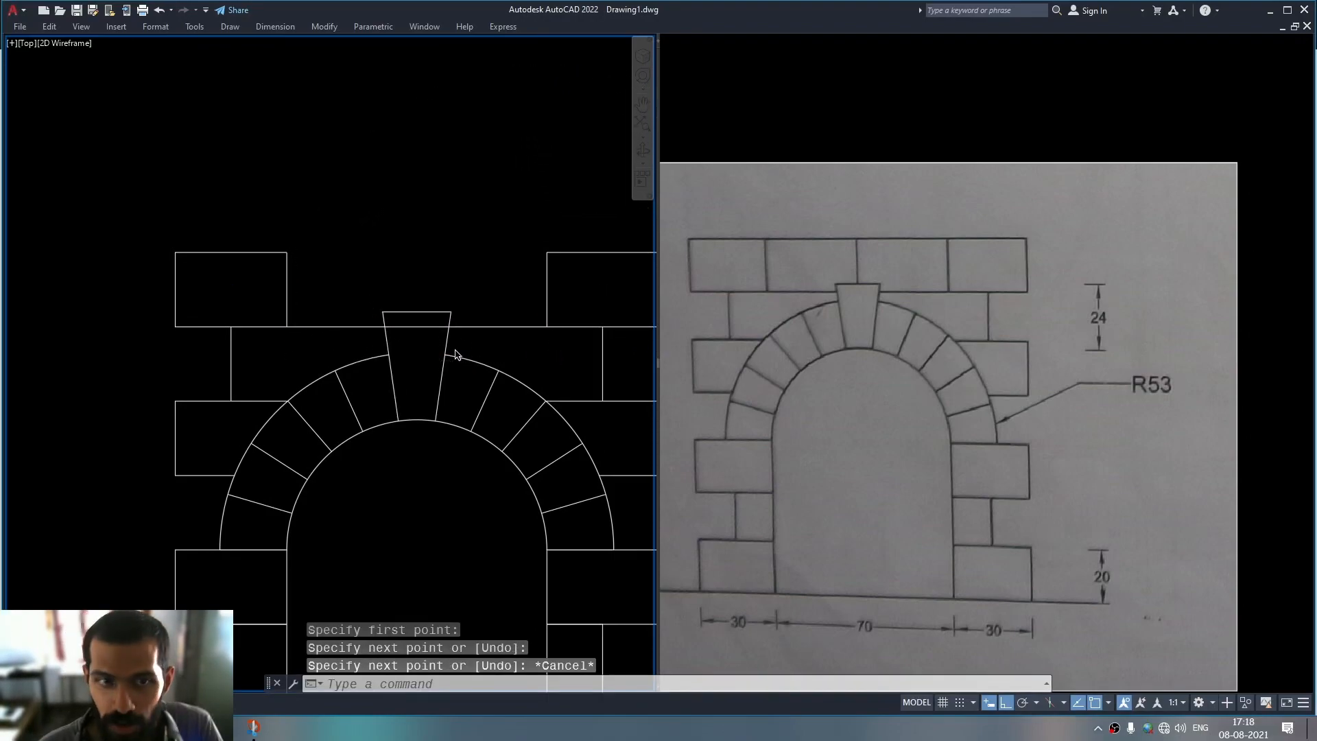
text(tr)
key(Return)
key(Escape)
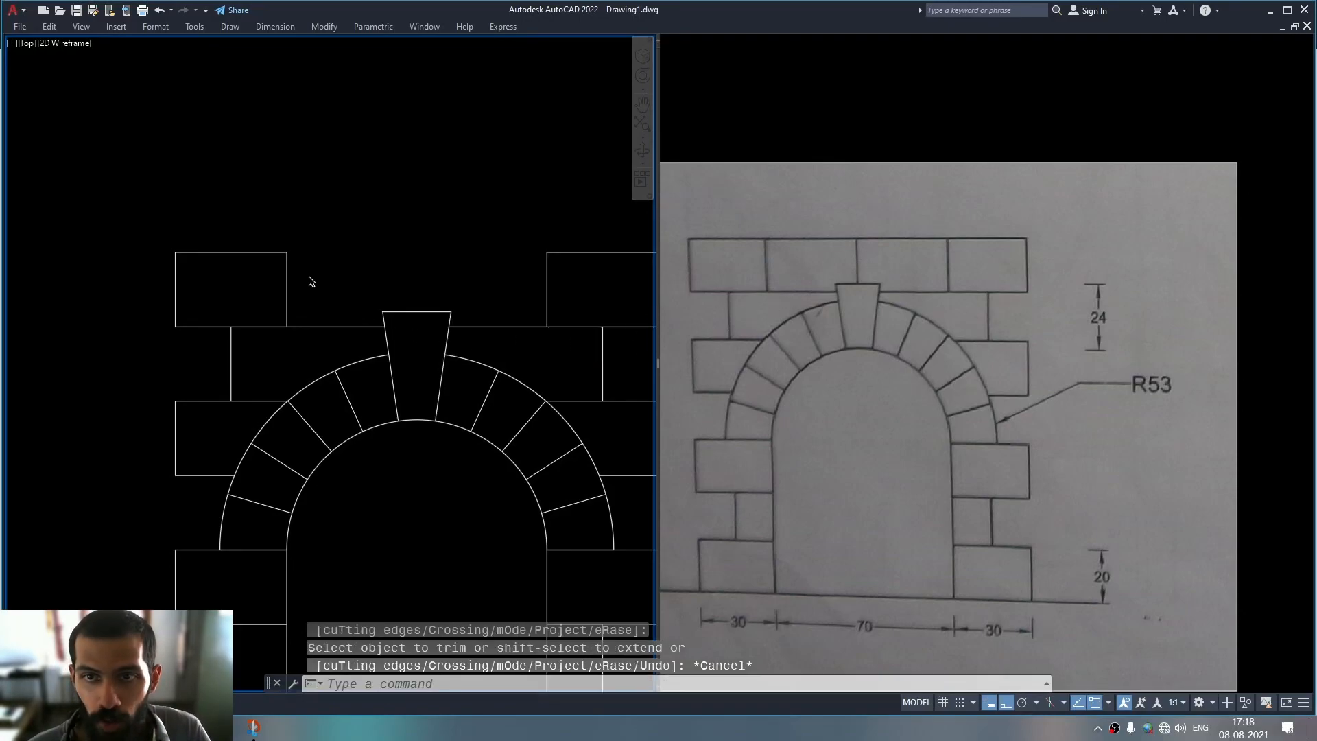
- Draw a vertical line from the midpoint of the keystone's top edge up to the level of the top blocks' upper edge
middle_drag(546, 301, 470, 287)
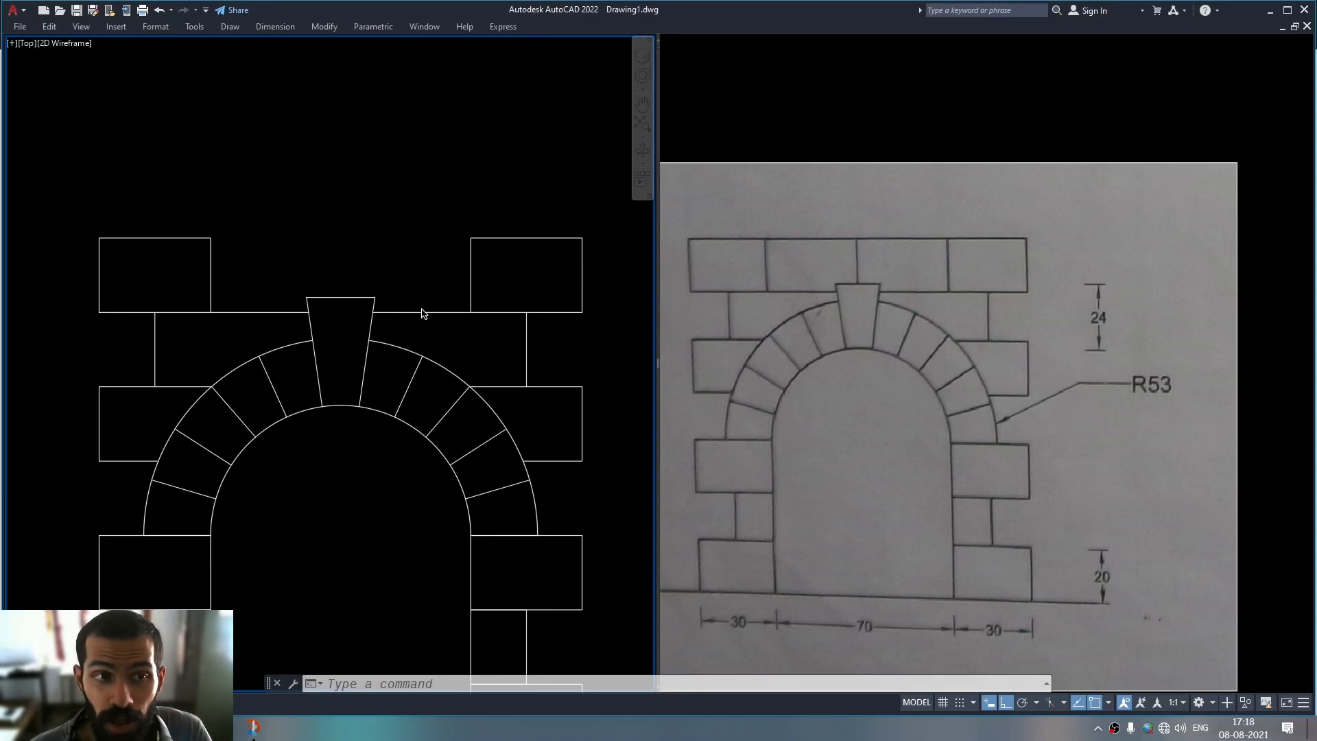
text(l)
key(Return)
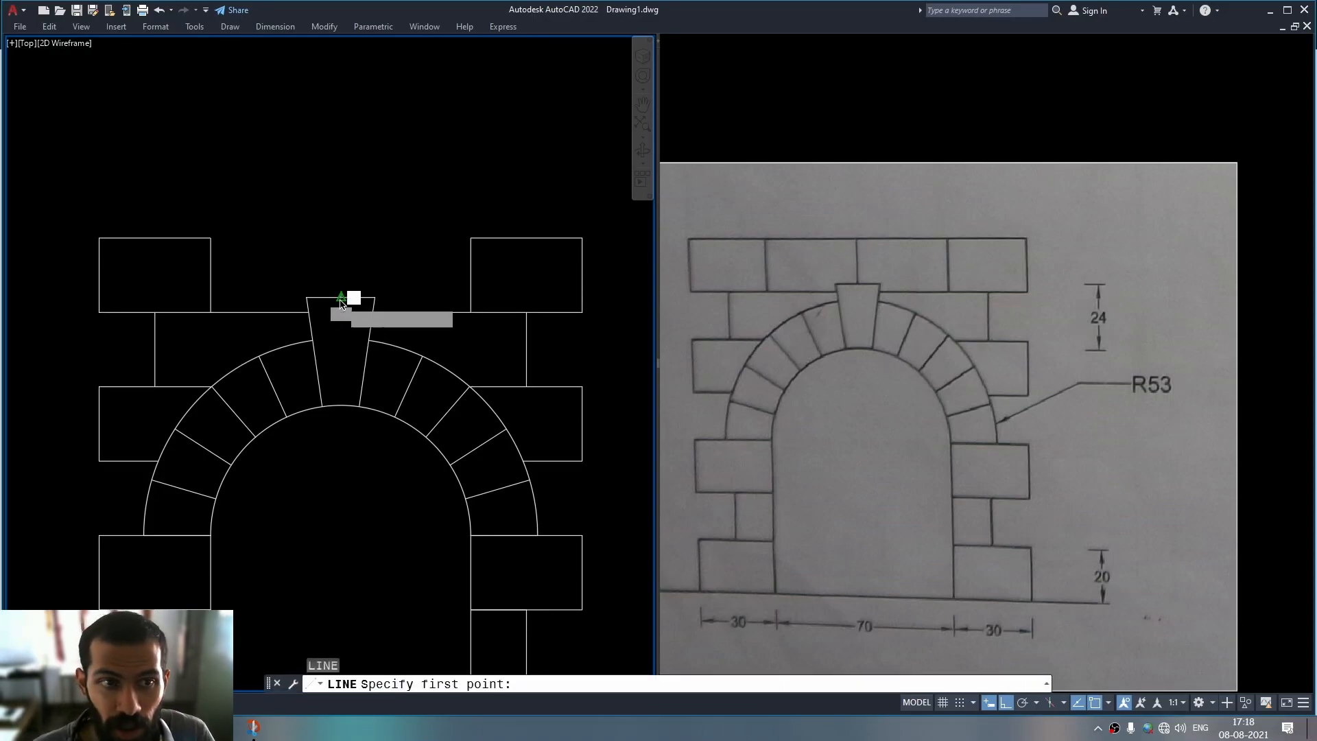
click(341, 297)
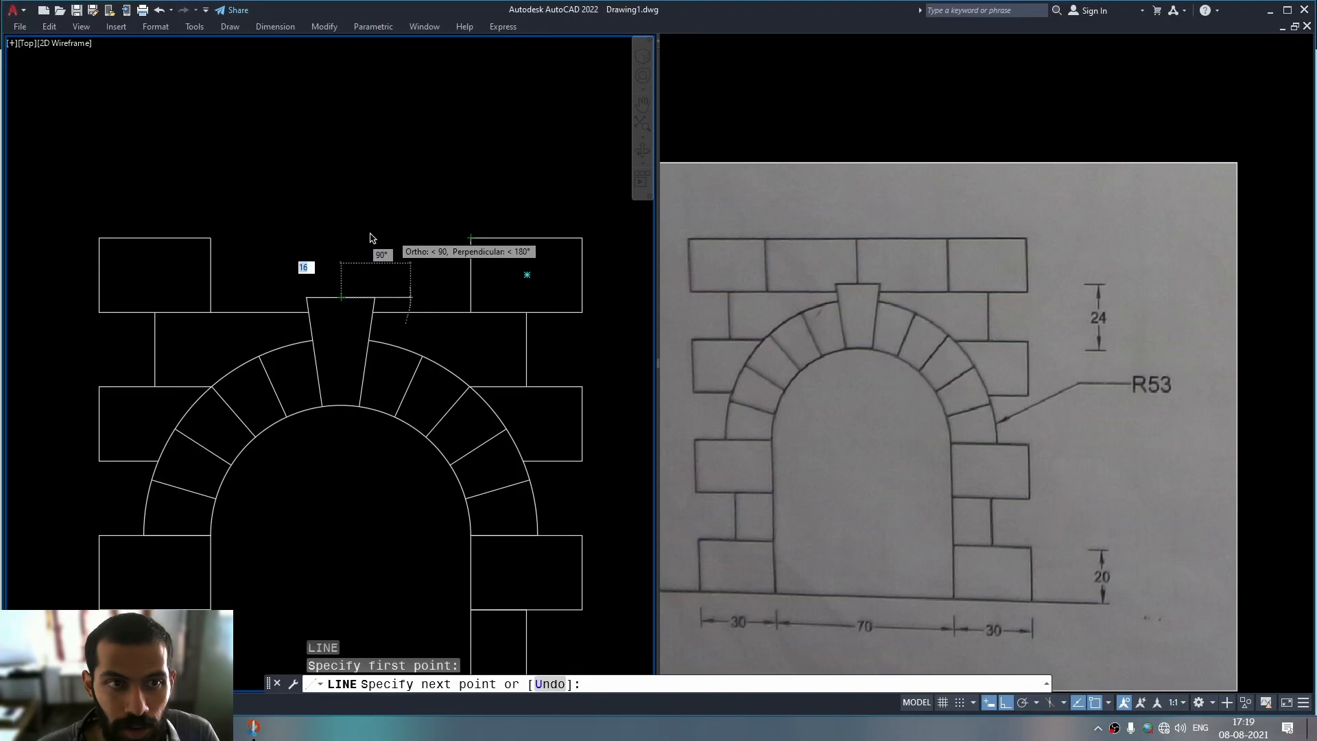
click(341, 239)
key(Escape)
- Try to extend the upper edge of the left top block across the gap
middle_drag(406, 259, 417, 266)
text(ex)
key(Return)
drag(203, 261, 235, 215)
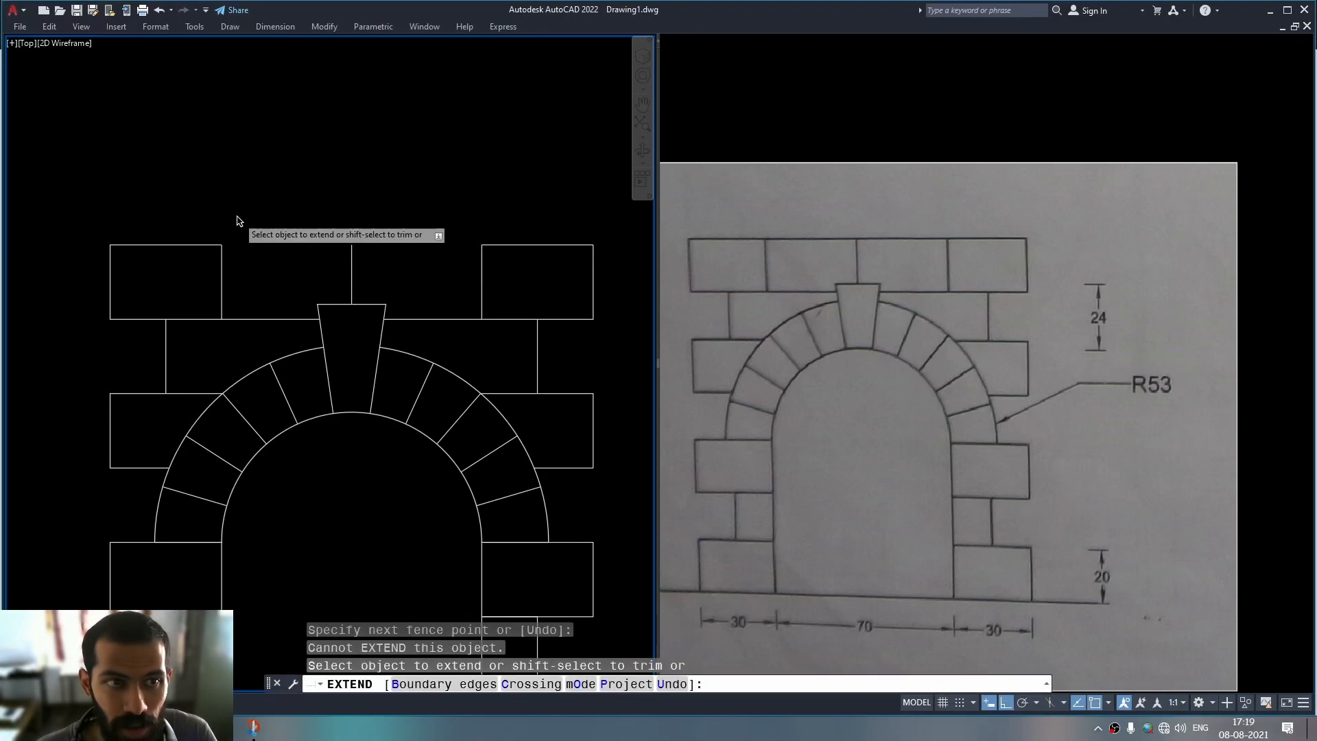
key(Escape)
- Draw a line joining the inner top corners of the two top blocks to close the top course
text(l)
key(Return)
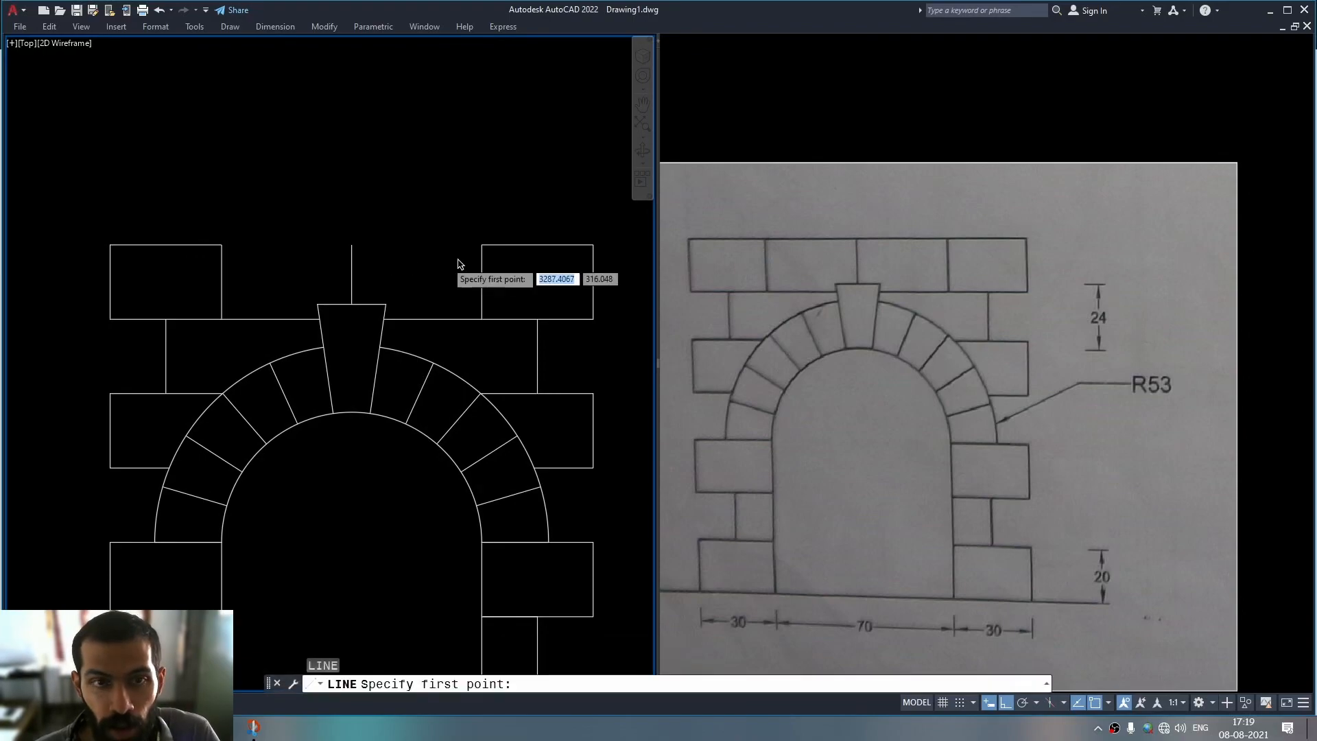
click(481, 245)
click(221, 245)
key(Escape)
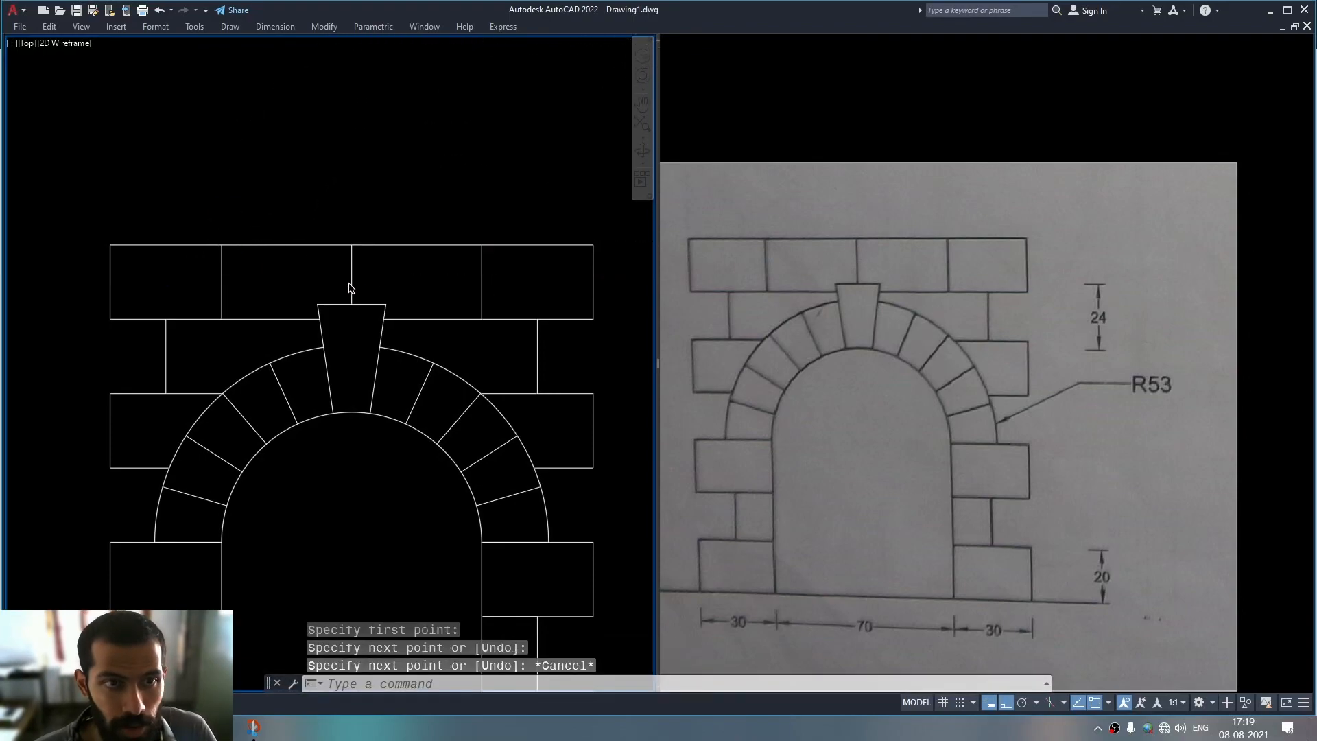
middle_drag(395, 303, 412, 211)
mouse_move(461, 306)
middle_down()
mouse_move(429, 288)
mouse_move(460, 315)
middle_up()
scroll(428, 289, down, 2)
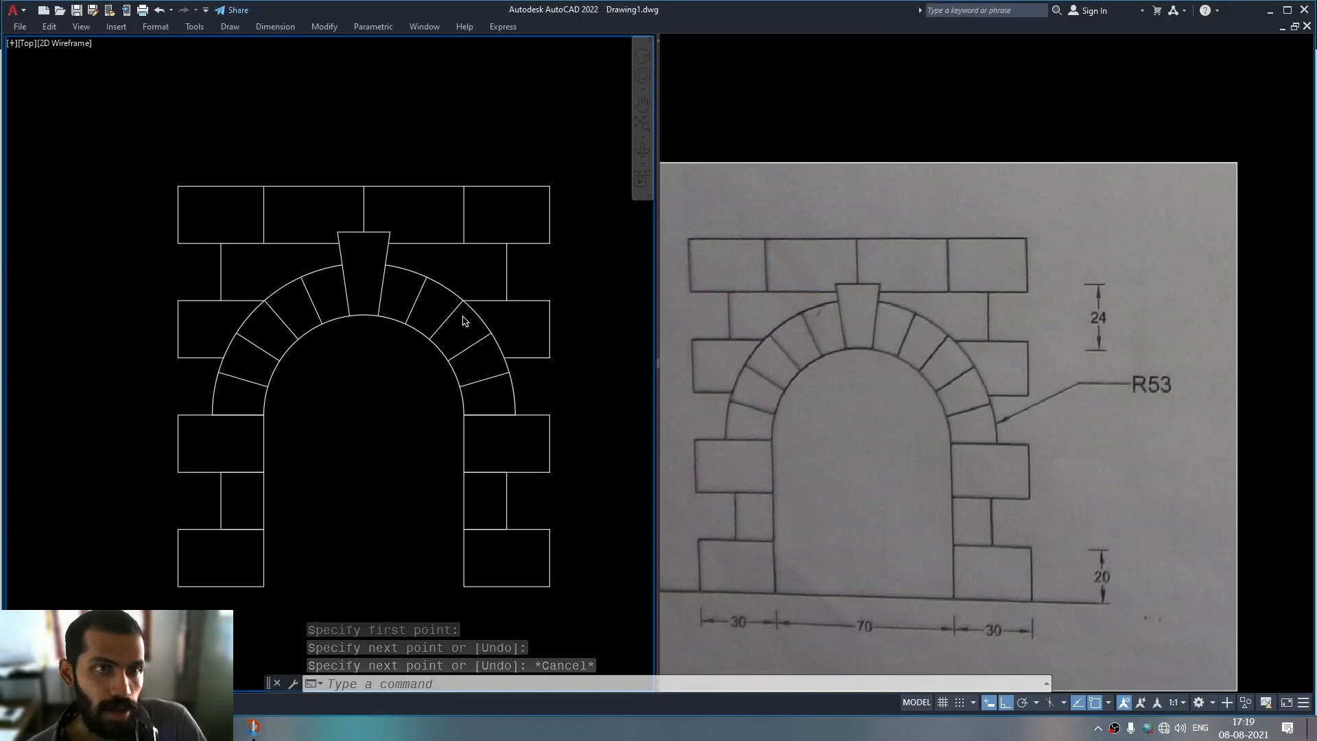